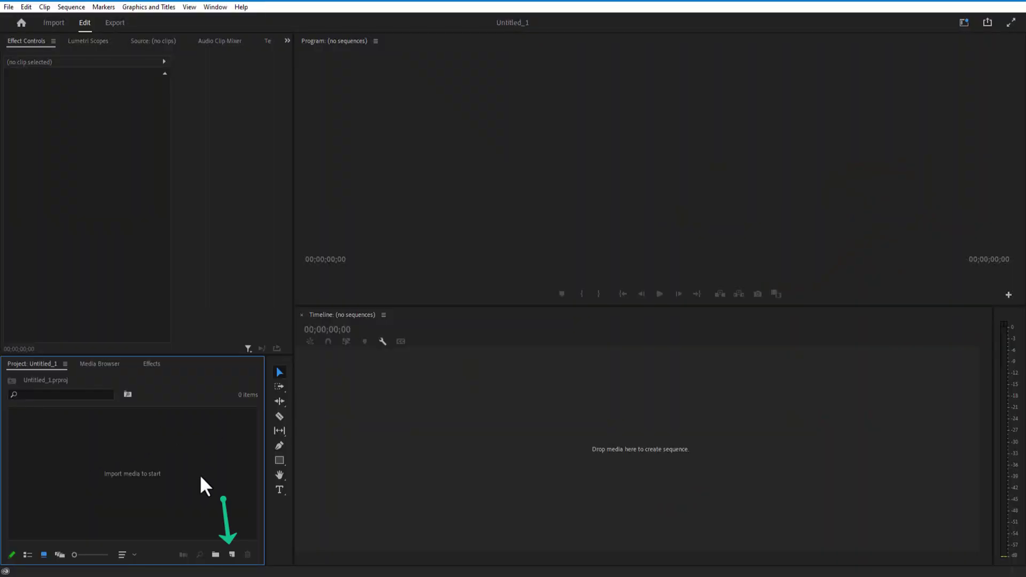
# Create a new sequence using DSLR editing mode, 1920 × 1080 frame size, 29.97 frames/second and square pixels
pyautogui.click(232, 554)
pyautogui.click(249, 445)
pyautogui.click(403, 94)
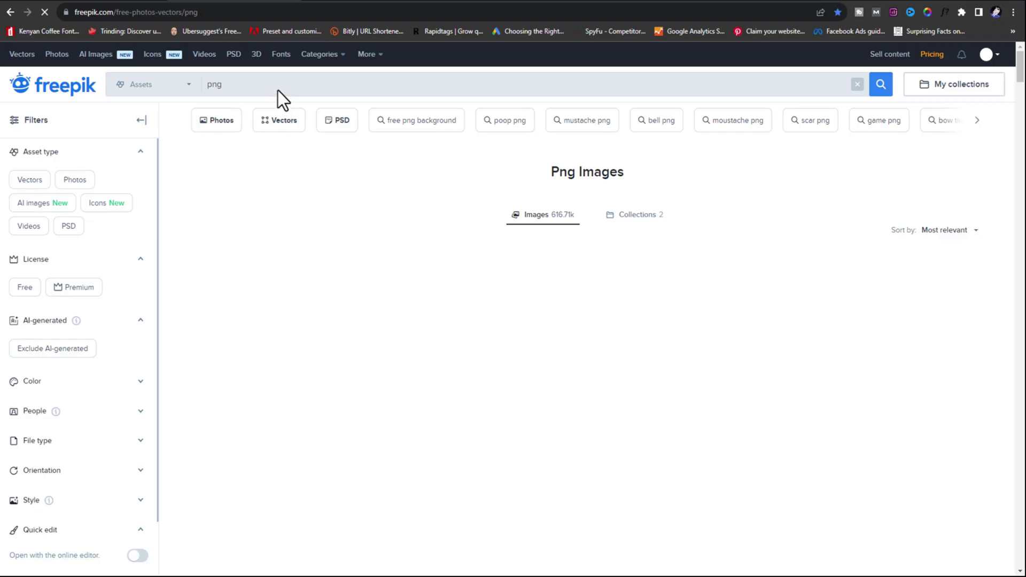
# Switch to Freepik, search for military images and open the photo of the saluting soldier
pyautogui.click(278, 84)
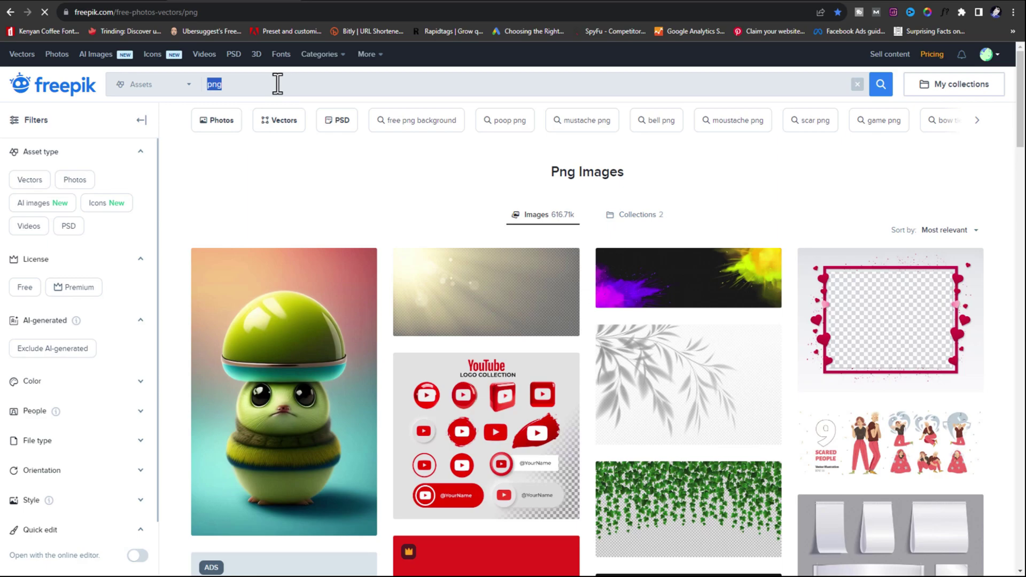
pyautogui.press('BackSpace')
pyautogui.write('military')
pyautogui.press('Return')
pyautogui.click(291, 378)
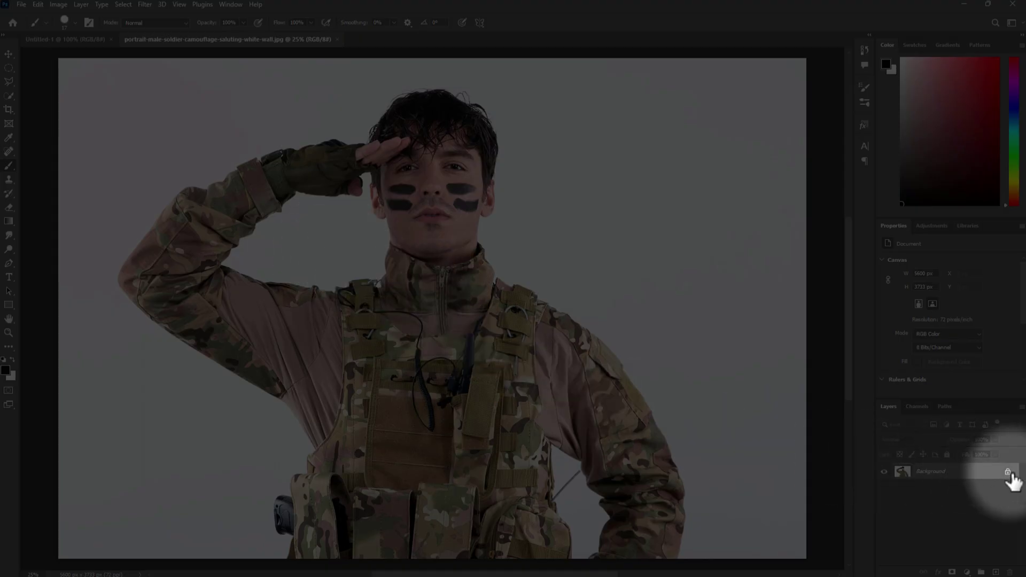
# In Photoshop, unlock the soldier photo's Background layer and select the soldier with Select Subject
pyautogui.click(1009, 472)
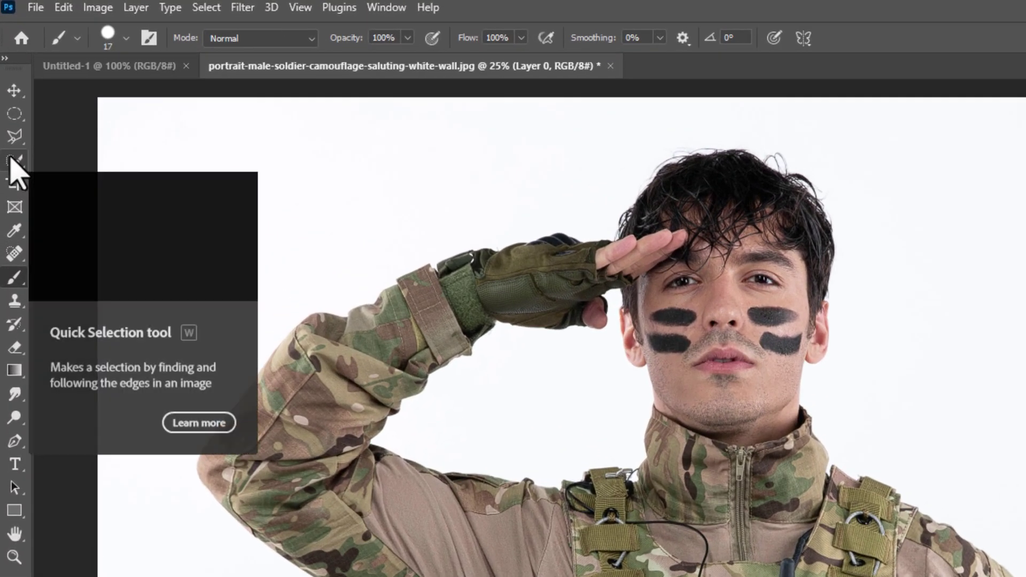
pyautogui.click(12, 161)
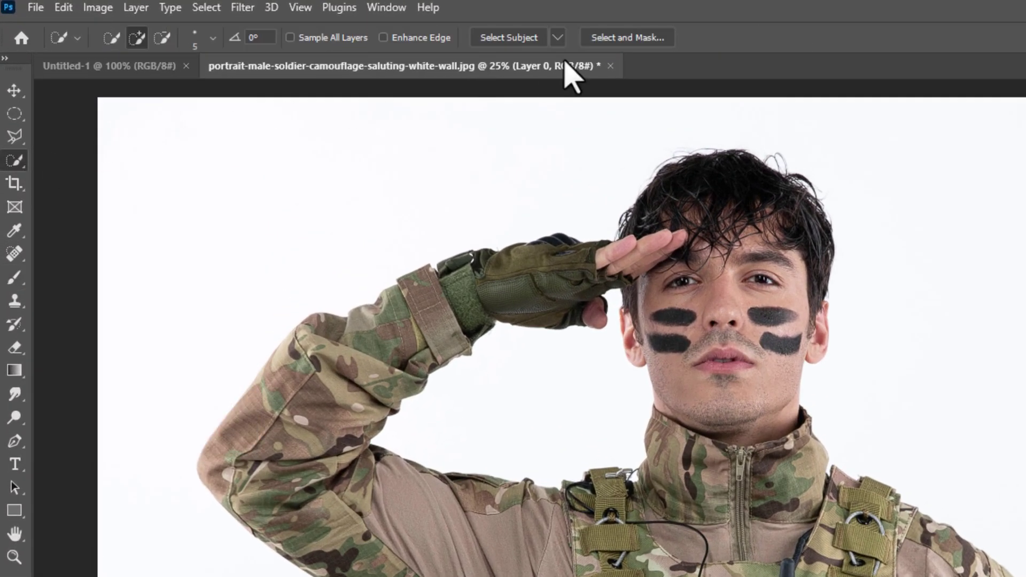
pyautogui.click(488, 38)
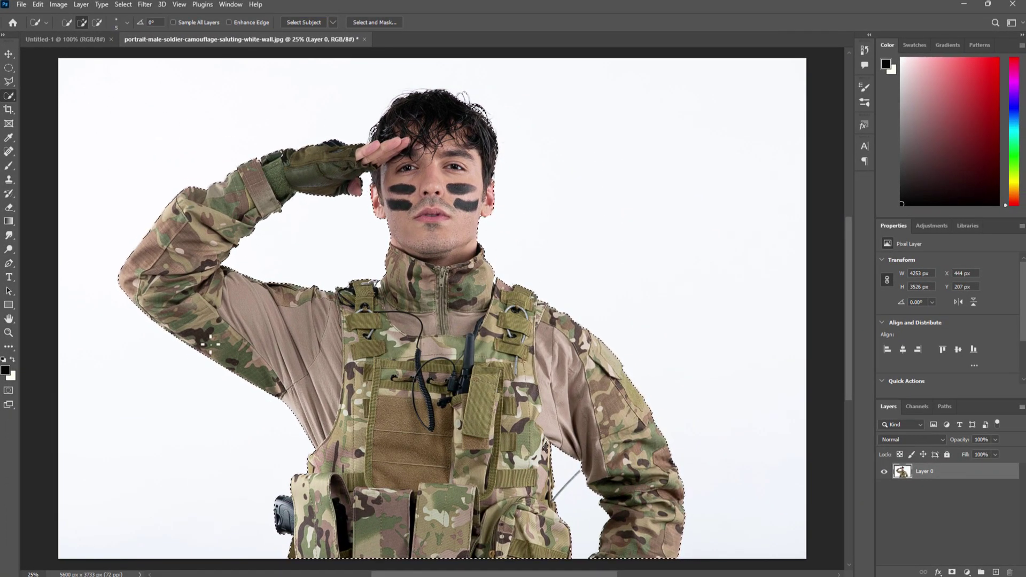
# Move the selected soldier cutout into the 800 × 800 px Untitled-1 document
pyautogui.click(9, 54)
pyautogui.moveTo(422, 131); pyautogui.dragTo(243, 121)
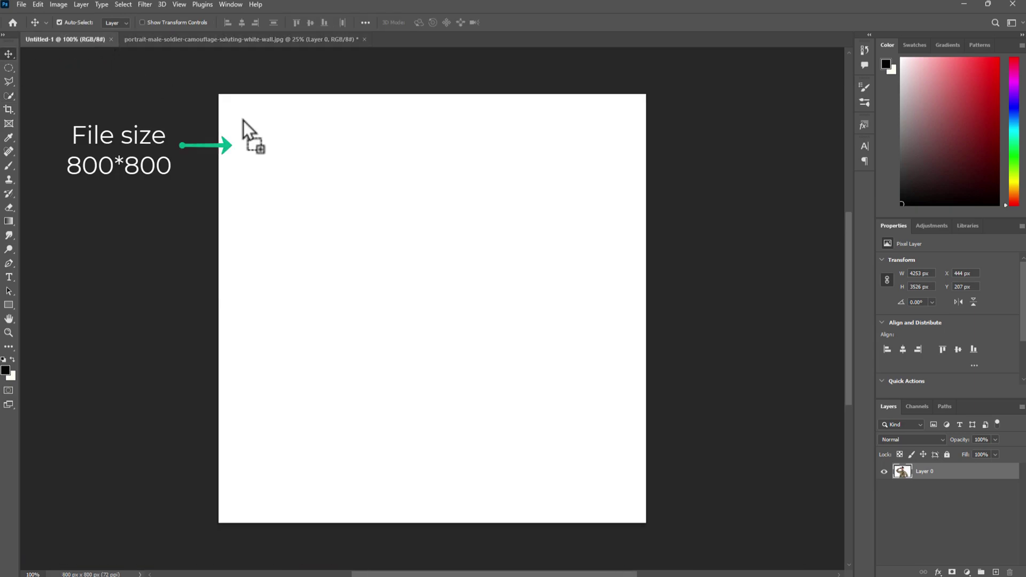
pyautogui.moveTo(243, 120); pyautogui.dragTo(402, 231)
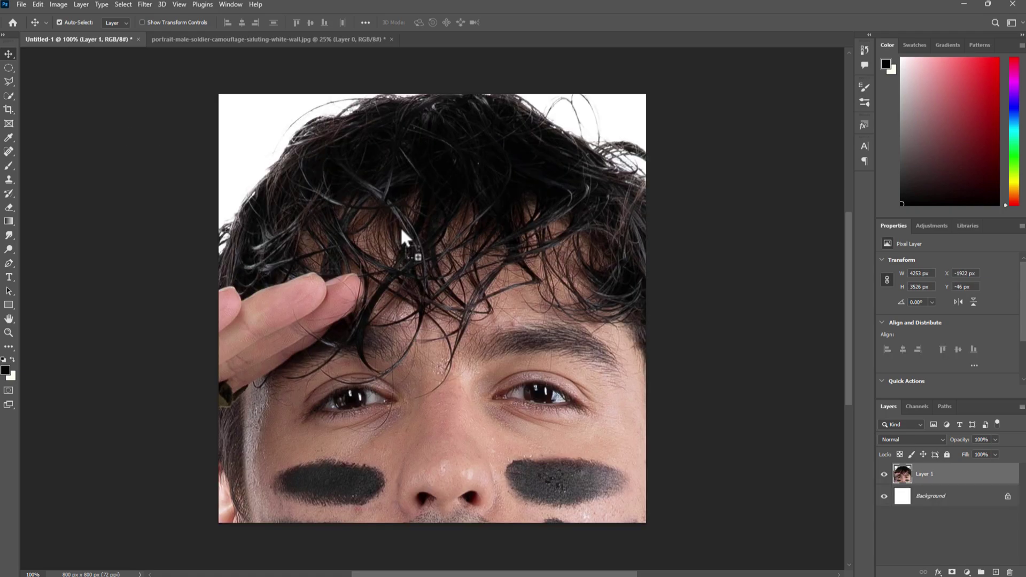
# Scale the soldier layer proportionally to about 17.71% and place it along the canvas's lower edge
pyautogui.hotkey('ctrl', 't')
pyautogui.hotkey('ctrl', '-')
pyautogui.hotkey('ctrl', '-')
pyautogui.hotkey('ctrl', '-')
pyautogui.hotkey('ctrl', '-')
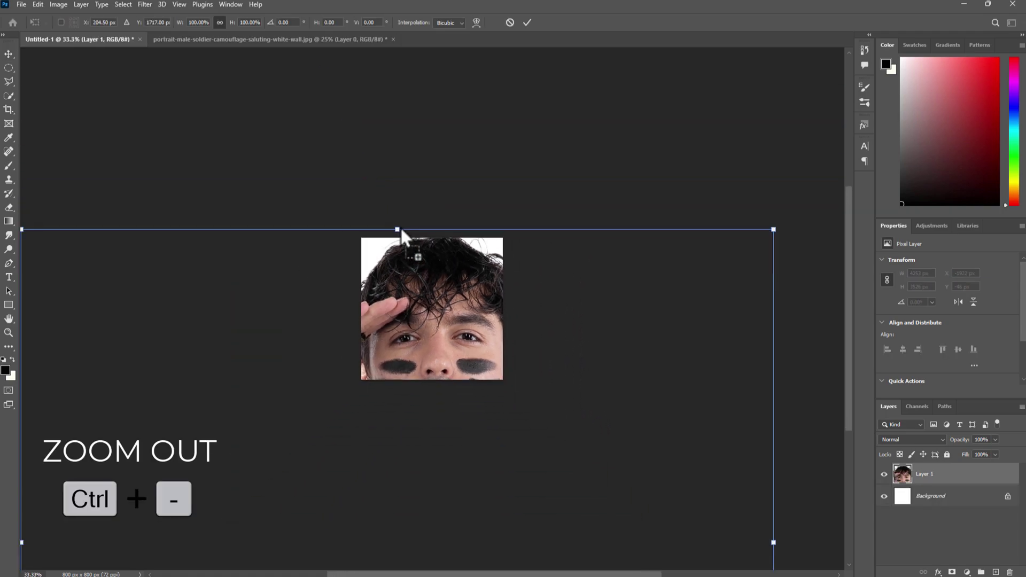
pyautogui.moveTo(688, 248); pyautogui.dragTo(449, 316)
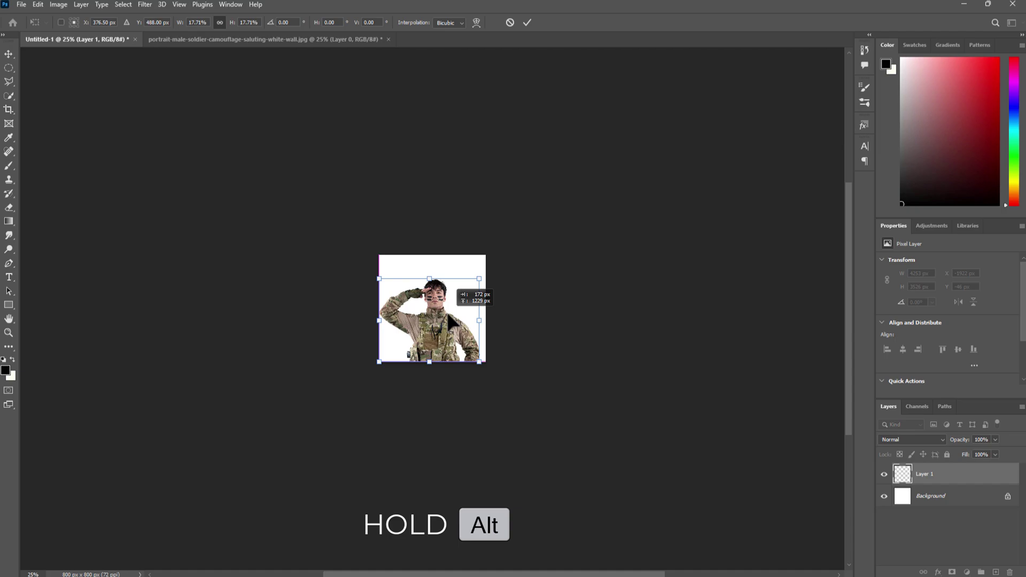
pyautogui.moveTo(449, 315); pyautogui.dragTo(448, 315)
pyautogui.hotkey('ctrl', '+')
pyautogui.hotkey('ctrl', '+')
pyautogui.hotkey('ctrl', '+')
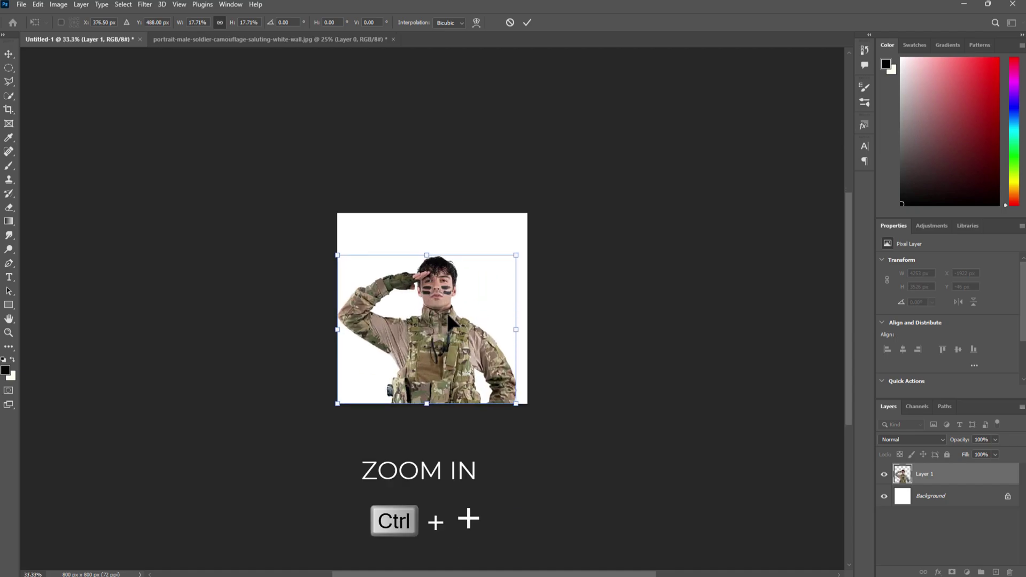
pyautogui.click(527, 23)
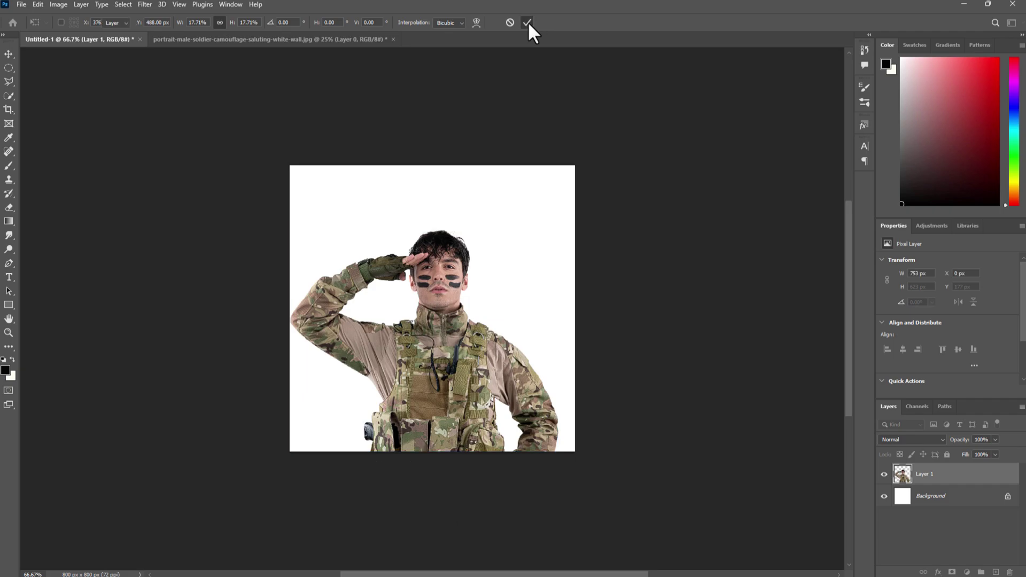
# Move the soldier to X 24 px, Y 177 px, and delete the white Background layer
pyautogui.moveTo(428, 310); pyautogui.dragTo(439, 314)
pyautogui.moveTo(78, 150); pyautogui.dragTo(78, 151)
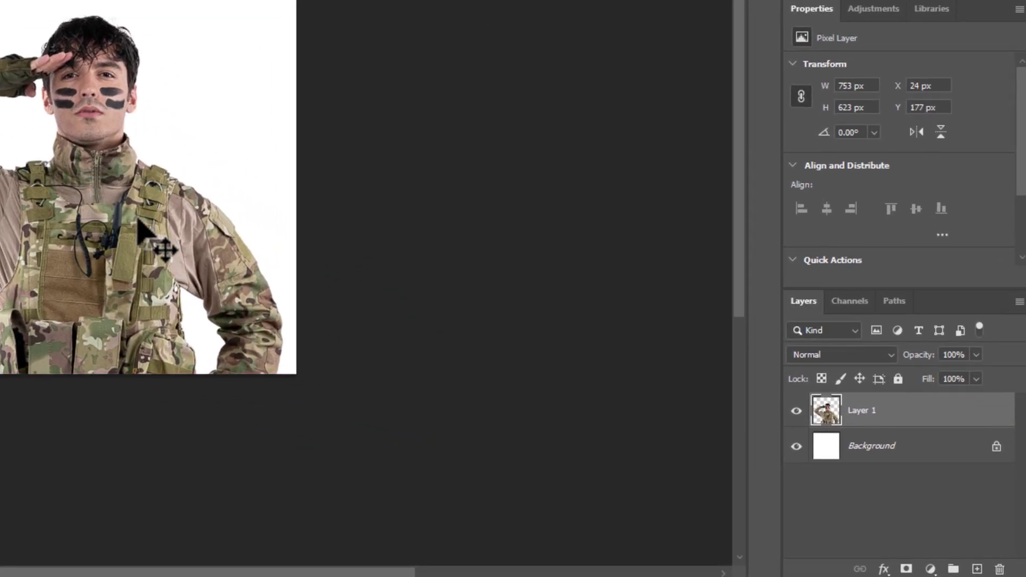
pyautogui.click(884, 467)
pyautogui.moveTo(935, 467); pyautogui.dragTo(1002, 569)
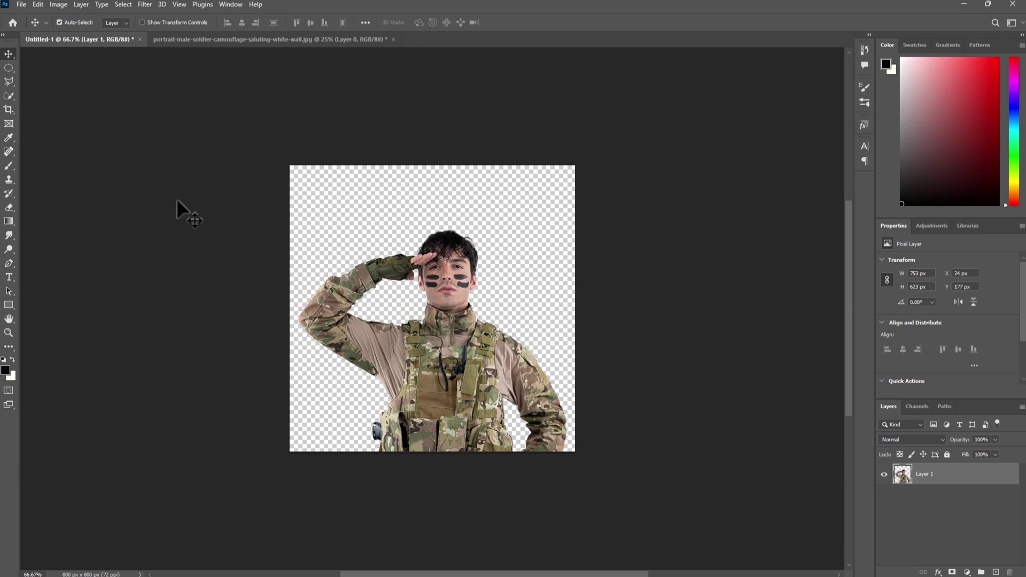
# Export the soldier cutout as an 800 × 800 px PNG with transparency
pyautogui.click(21, 4)
pyautogui.moveTo(78, 173)
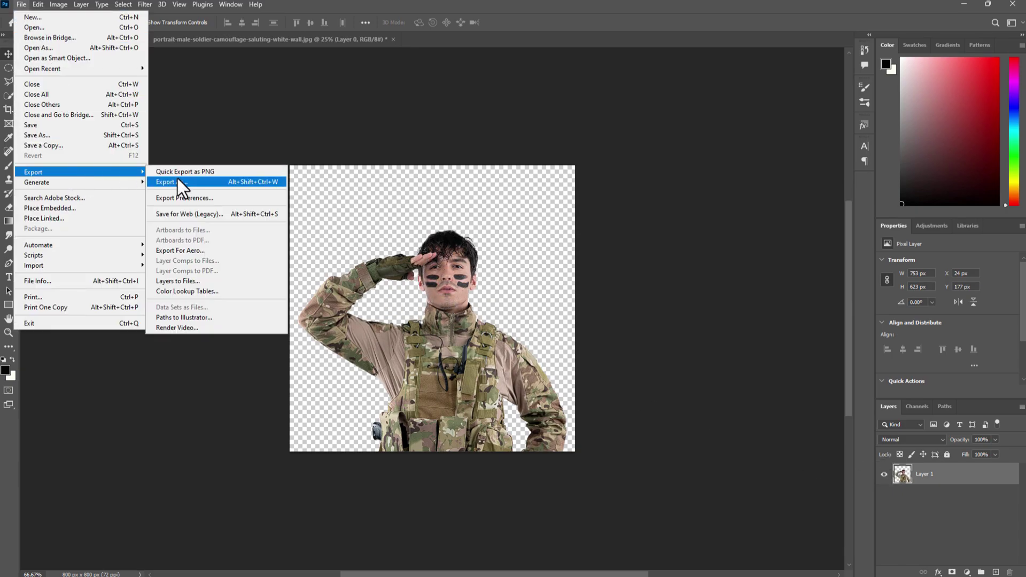
pyautogui.click(180, 185)
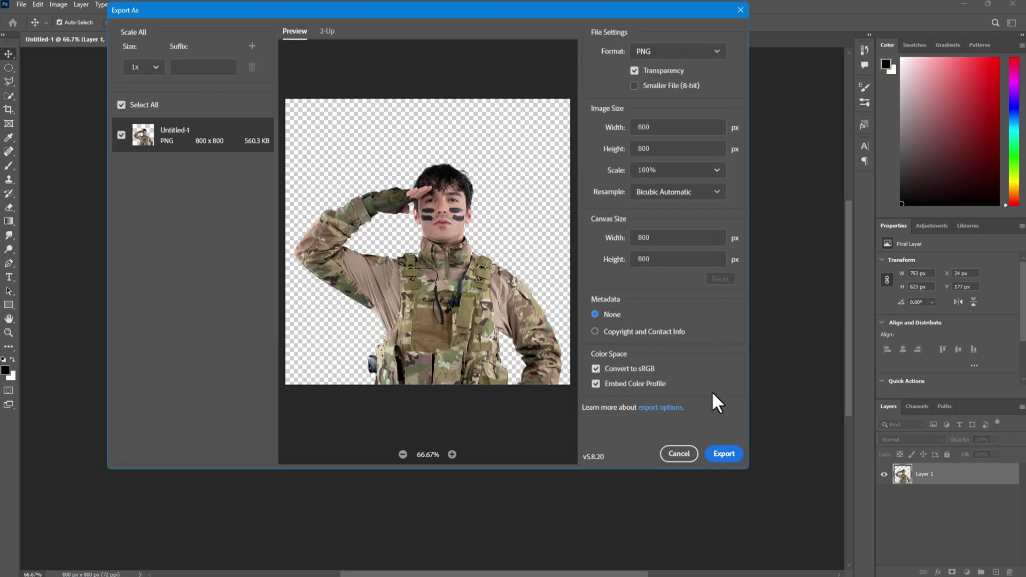
pyautogui.click(722, 452)
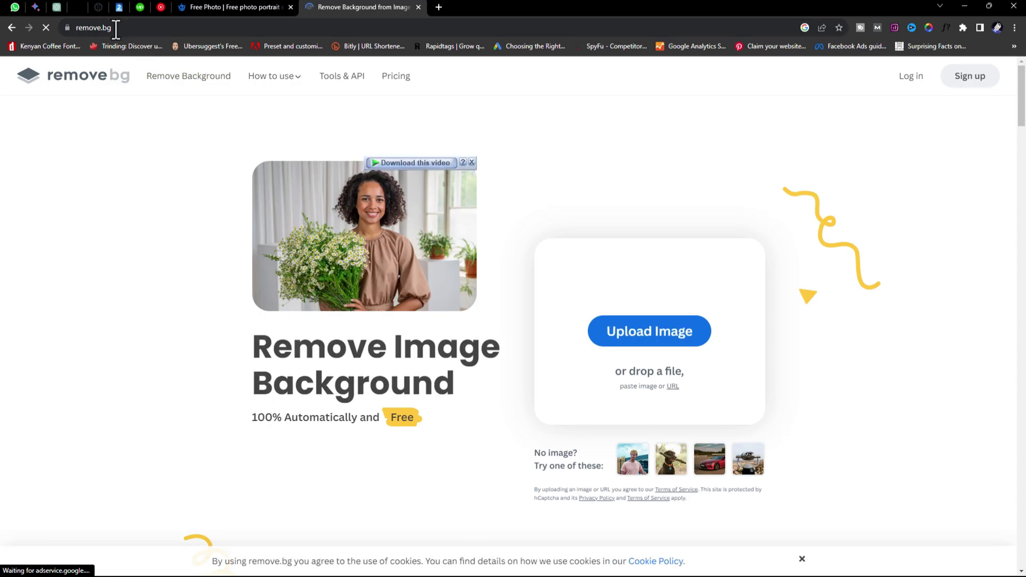
# Remove the soldier photo's background on remove.bg and check the resulting PNG cutout in the image viewer
pyautogui.click(78, 27)
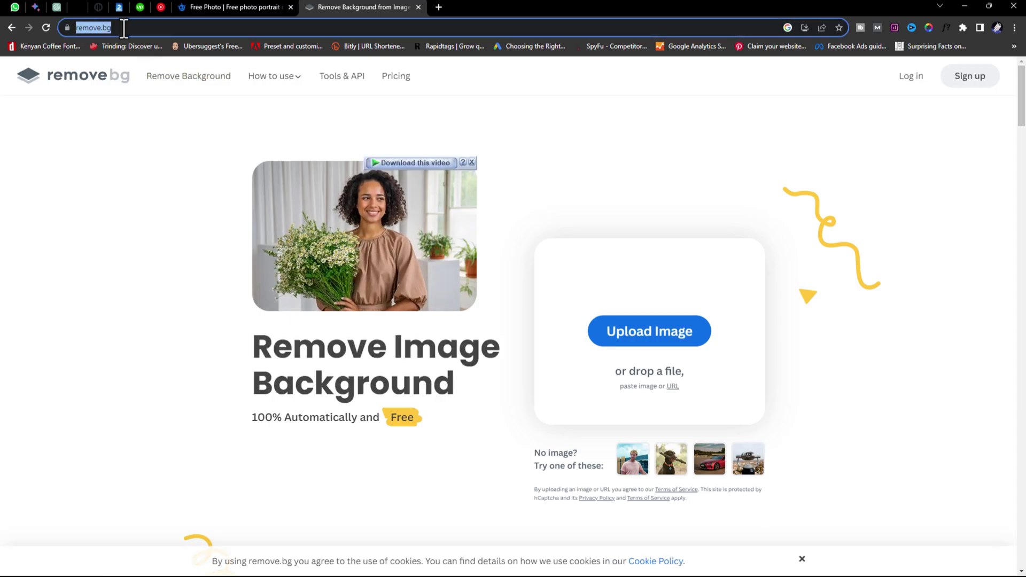
pyautogui.press('Return')
pyautogui.moveTo(689, 356); pyautogui.dragTo(588, 358)
pyautogui.click(680, 202)
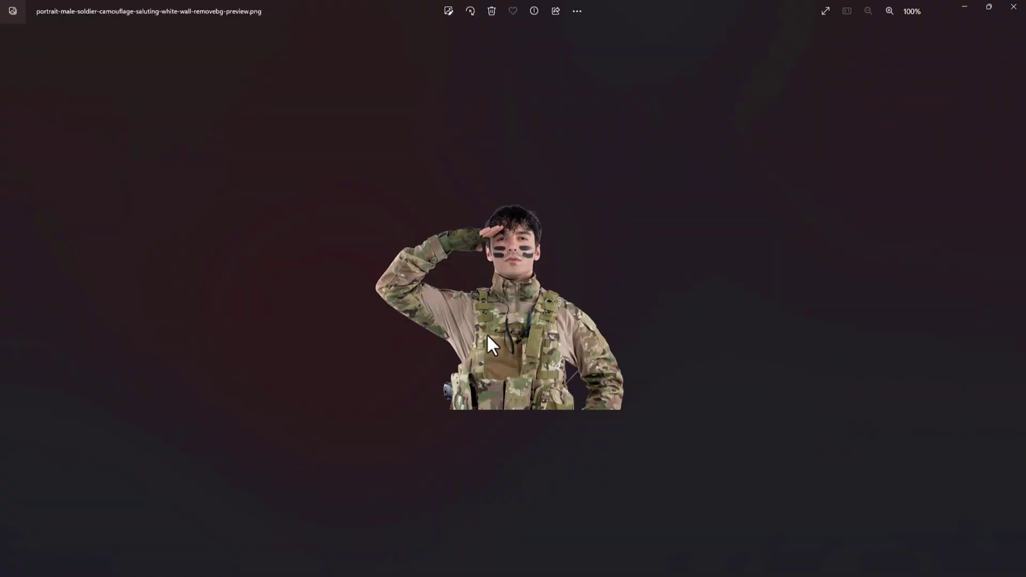
pyautogui.click(1014, 7)
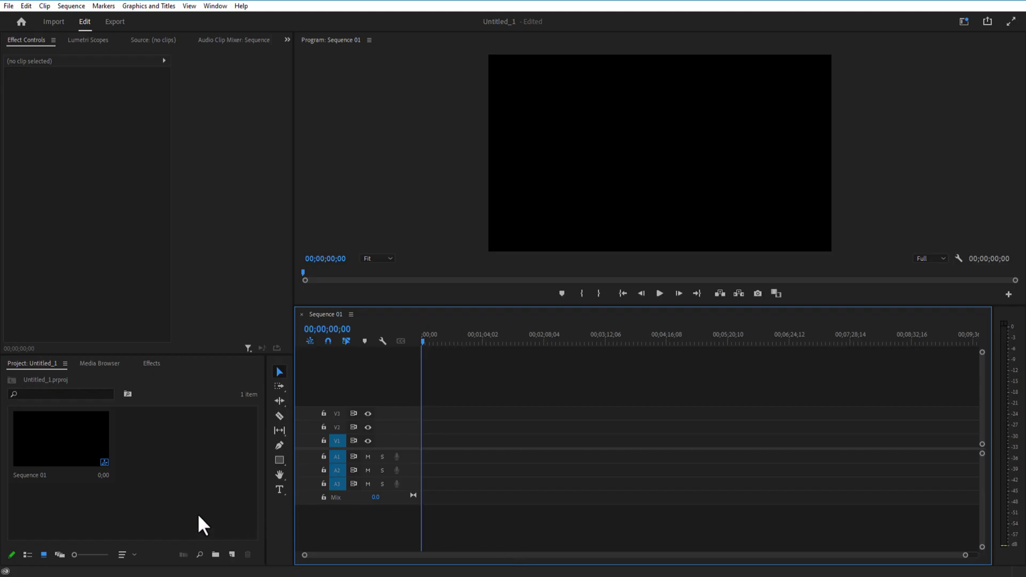
# In Premiere Pro, import image 1 from the Desktop folder into the project
pyautogui.rightClick(151, 449)
pyautogui.click(189, 325)
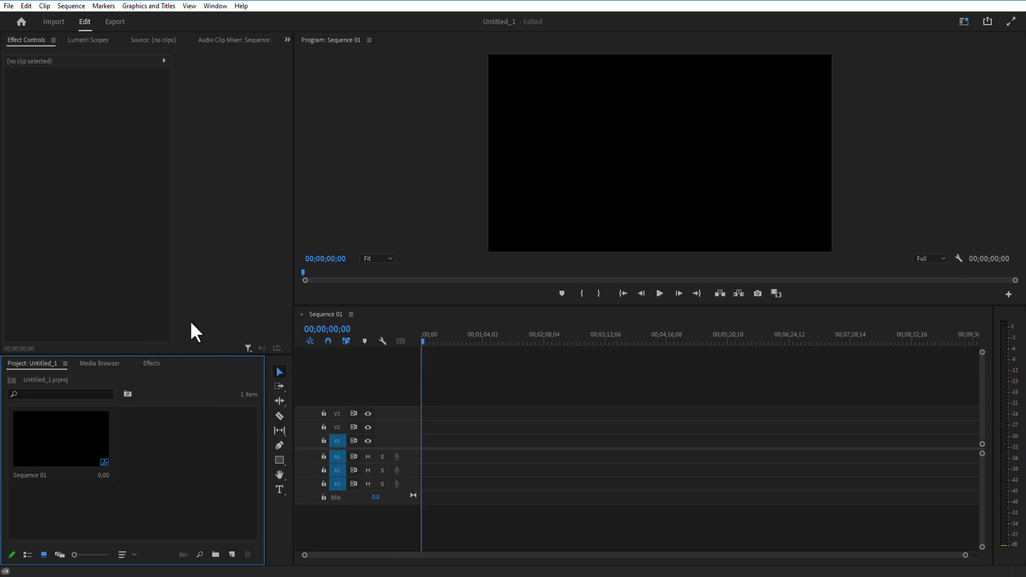
pyautogui.click(125, 123)
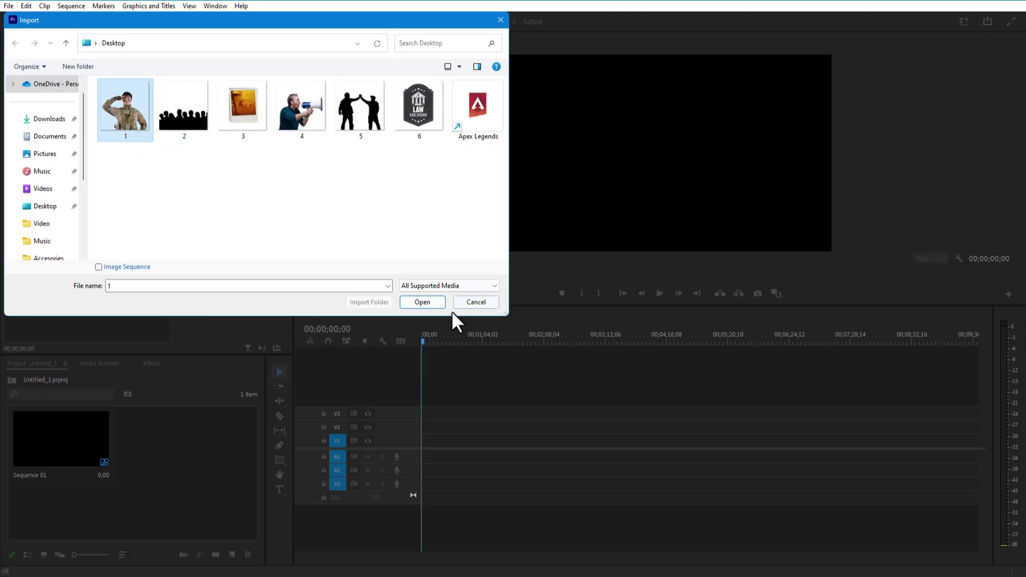
pyautogui.click(422, 302)
# Place 1.png at the start of track V1 and set its scale to 141 and vertical position to 577
pyautogui.moveTo(175, 484); pyautogui.dragTo(415, 446)
pyautogui.click(424, 442)
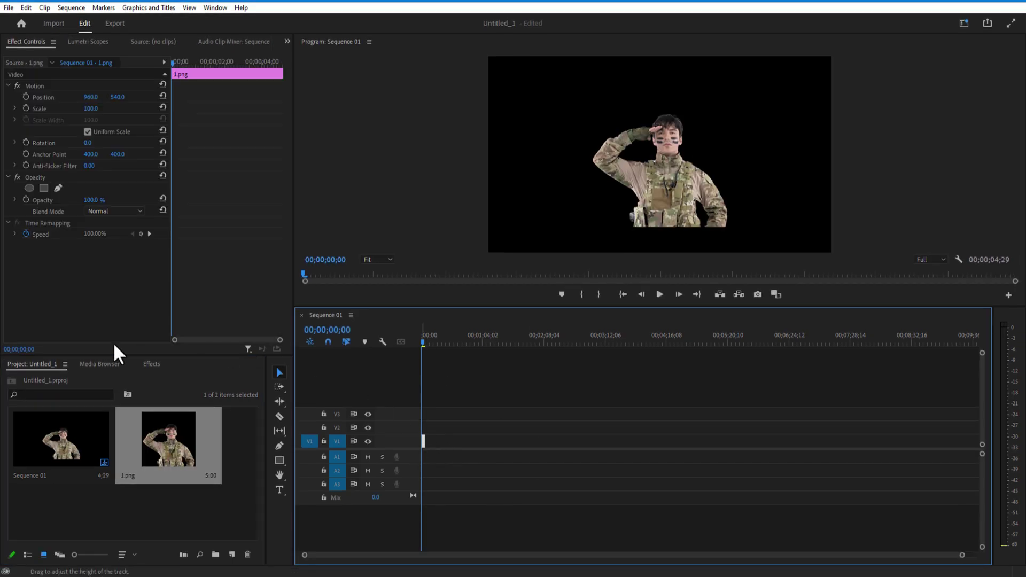
pyautogui.moveTo(90, 110); pyautogui.dragTo(130, 99)
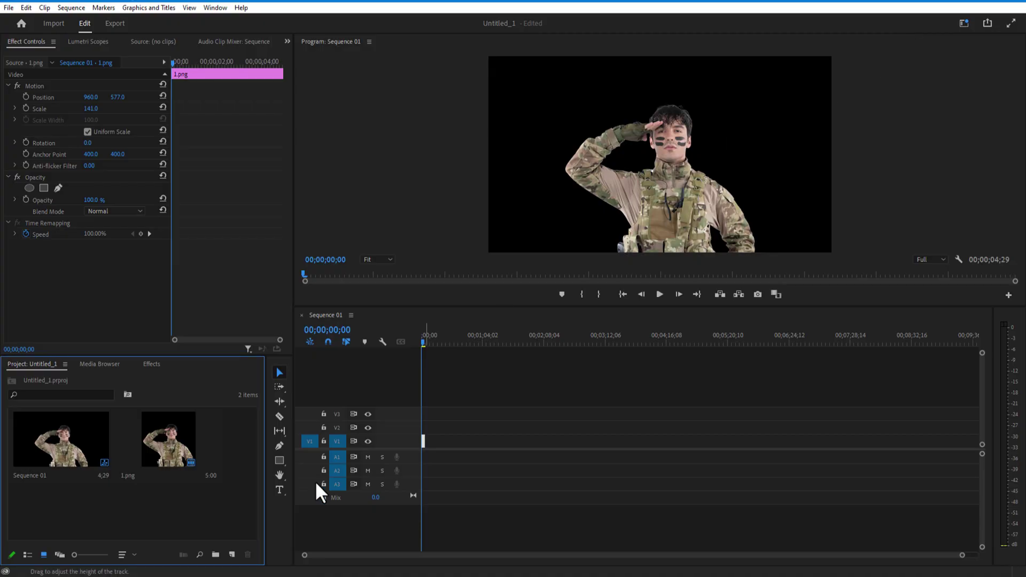
# Create a bright red color matte, keeping the name Color Matte
pyautogui.click(232, 554)
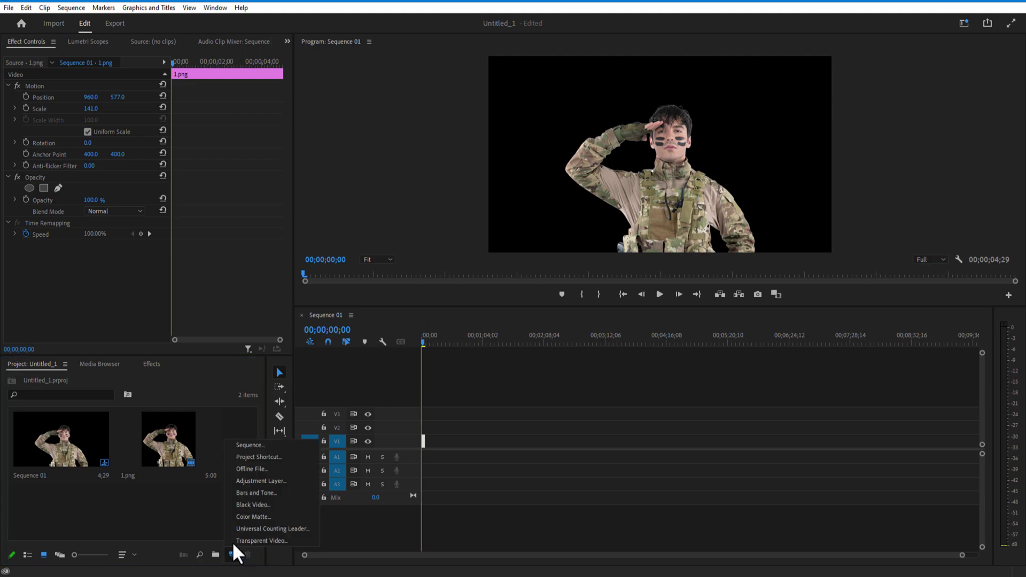
pyautogui.click(243, 516)
pyautogui.click(523, 323)
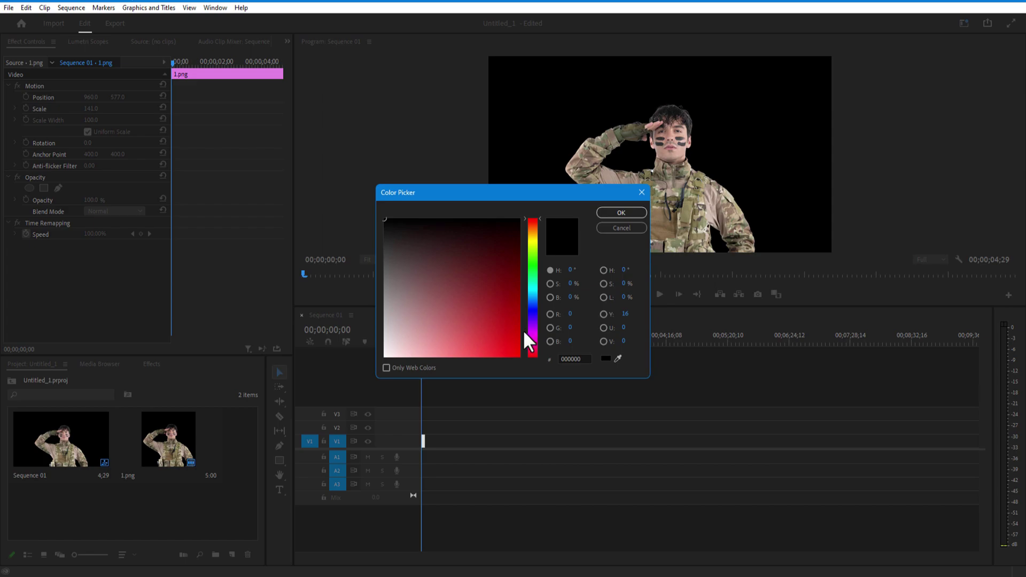
pyautogui.click(518, 355)
pyautogui.click(618, 212)
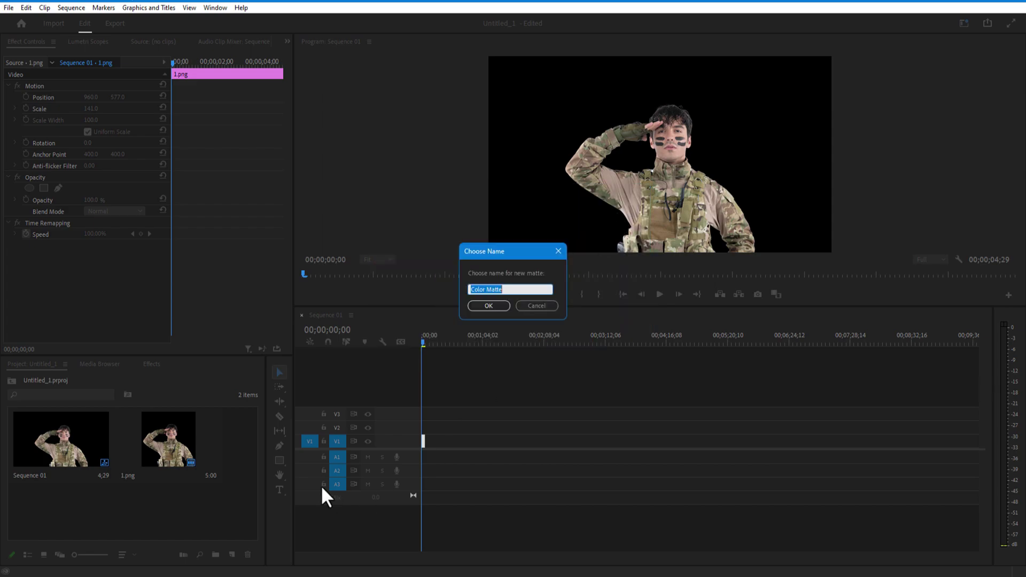
pyautogui.click(503, 308)
# Move the soldier clip up to track V2 and rename it army
pyautogui.moveTo(411, 443)
pyautogui.mouseDown()
pyautogui.moveTo(424, 444)
pyautogui.moveTo(423, 428)
pyautogui.mouseUp()
pyautogui.moveTo(962, 556); pyautogui.dragTo(676, 554)
pyautogui.rightClick(438, 429)
pyautogui.click(483, 518)
pyautogui.write('army')
pyautogui.click(572, 282)
# Place Color Matte at the start of track V1 and rename the clip bg color
pyautogui.moveTo(216, 433); pyautogui.dragTo(424, 442)
pyautogui.rightClick(460, 440)
pyautogui.click(496, 519)
pyautogui.write('bg color')
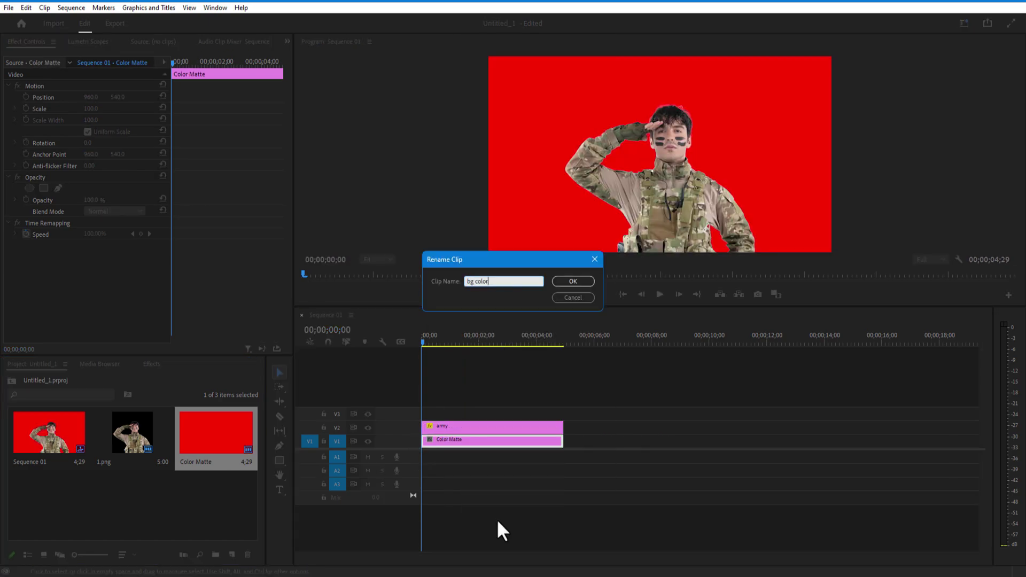
pyautogui.press('Return')
# Import image 2 from the Desktop folder and insert it on track V2 between bg color and army
pyautogui.click(456, 427)
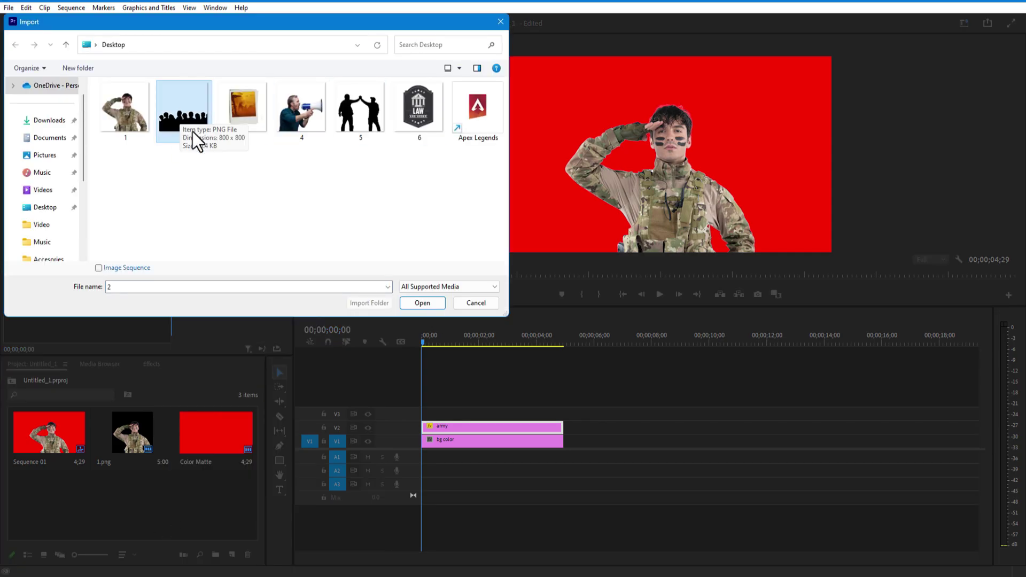
pyautogui.click(425, 303)
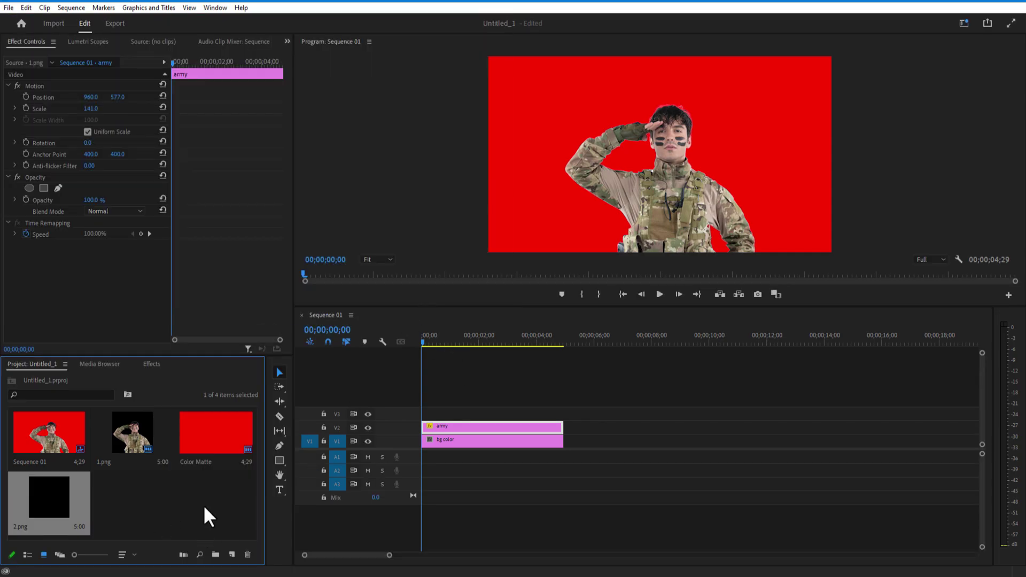
pyautogui.moveTo(43, 508); pyautogui.dragTo(431, 429)
# Rename the 2.png clip bg people and set its scale to 149 and horizontal position to 1409
pyautogui.rightClick(434, 428)
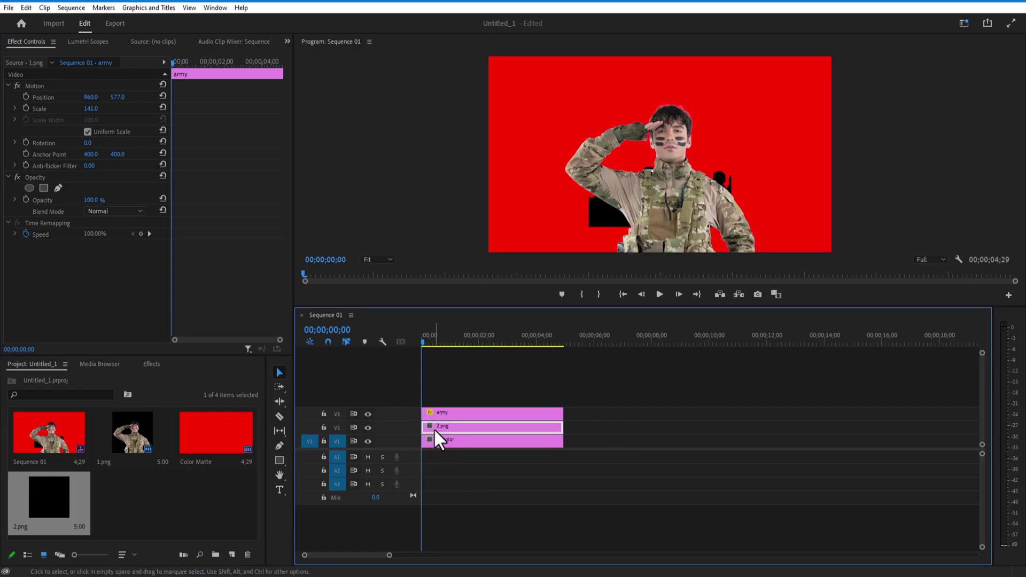
pyautogui.click(568, 401)
pyautogui.write('bg people')
pyautogui.press('Return')
pyautogui.moveTo(91, 109); pyautogui.dragTo(209, 97)
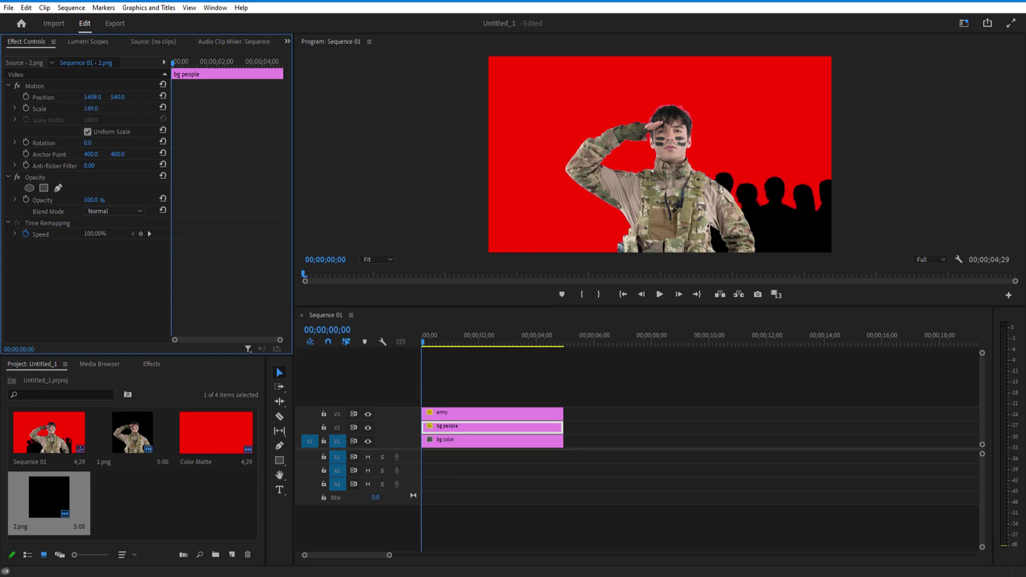
# Duplicate the bg people clip onto track V3 beneath army and set the copy's horizontal position to 322
pyautogui.moveTo(447, 415)
pyautogui.mouseDown()
pyautogui.moveTo(447, 400)
pyautogui.moveTo(446, 412)
pyautogui.mouseUp()
pyautogui.click(446, 426)
pyautogui.moveTo(91, 97); pyautogui.dragTo(10, 97)
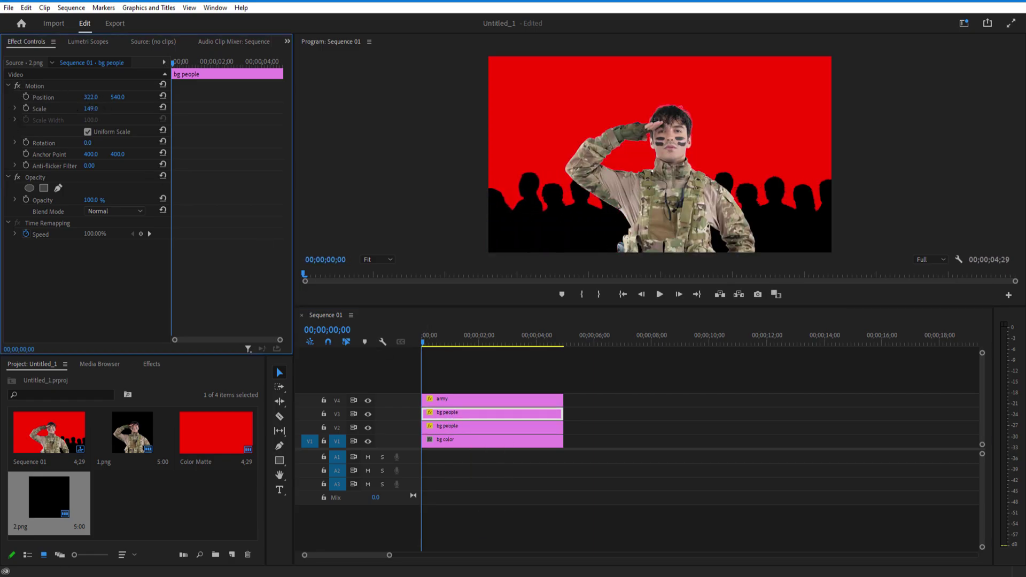
# Import another media file into the project
pyautogui.click(419, 341)
pyautogui.moveTo(451, 384)
pyautogui.mouseDown()
pyautogui.moveTo(466, 421)
pyautogui.moveTo(472, 396)
pyautogui.moveTo(458, 385)
pyautogui.mouseUp()
pyautogui.rightClick(167, 518)
pyautogui.click(201, 373)
pyautogui.click(171, 131)
pyautogui.doubleClick(172, 130)
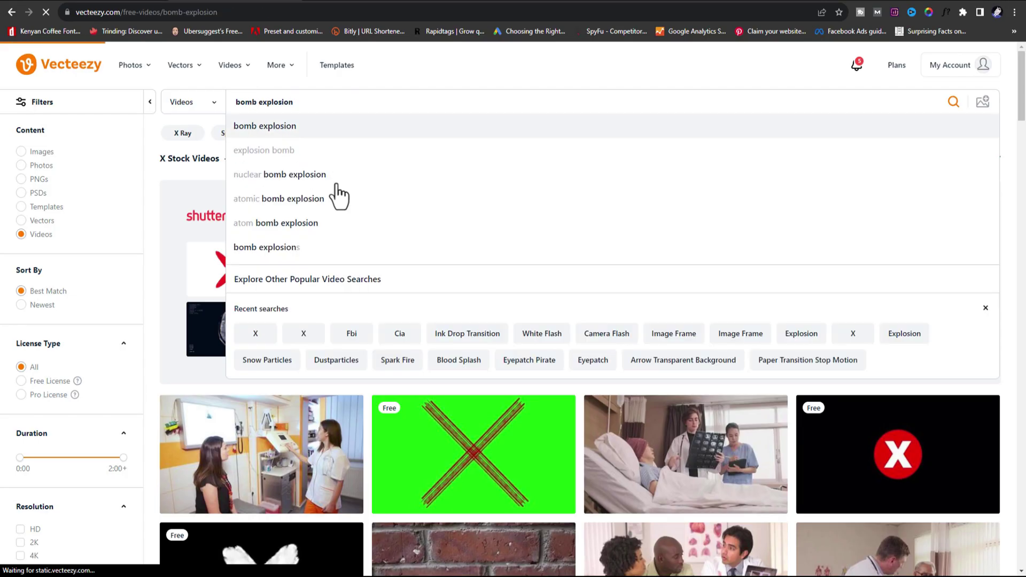
# On Vecteezy, search videos for atomic bomb explosion and start the free download of the green-screen bomb explosion clip
pyautogui.click(333, 202)
pyautogui.scroll(-5, 378, 389)
pyautogui.scroll(-12, 418, 368)
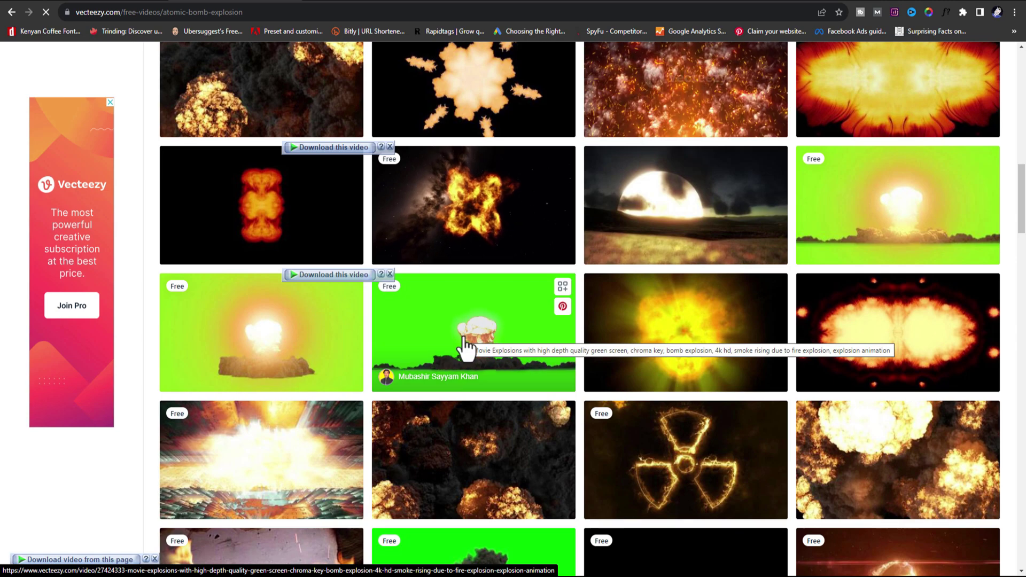
pyautogui.click(464, 339)
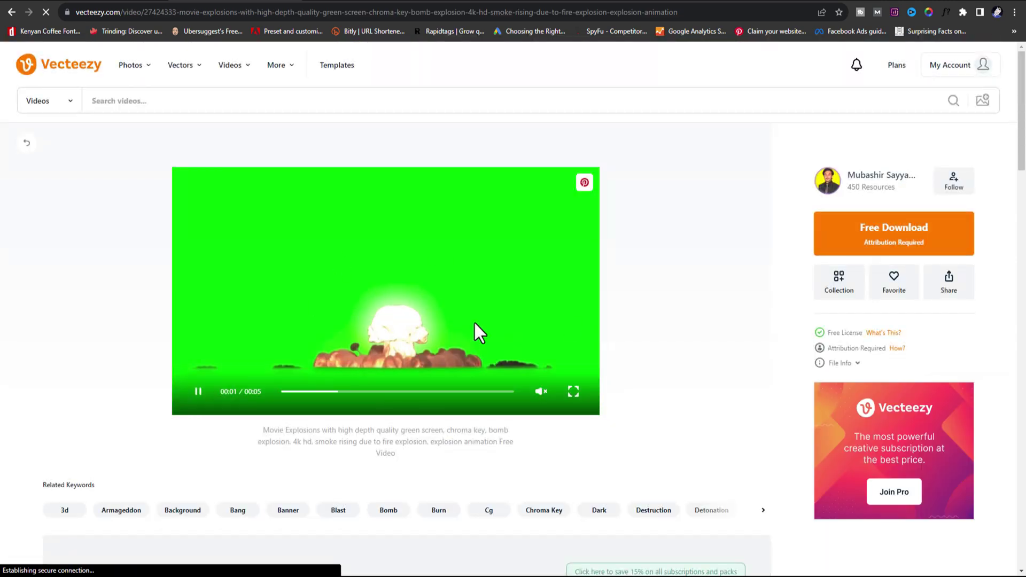
pyautogui.click(907, 247)
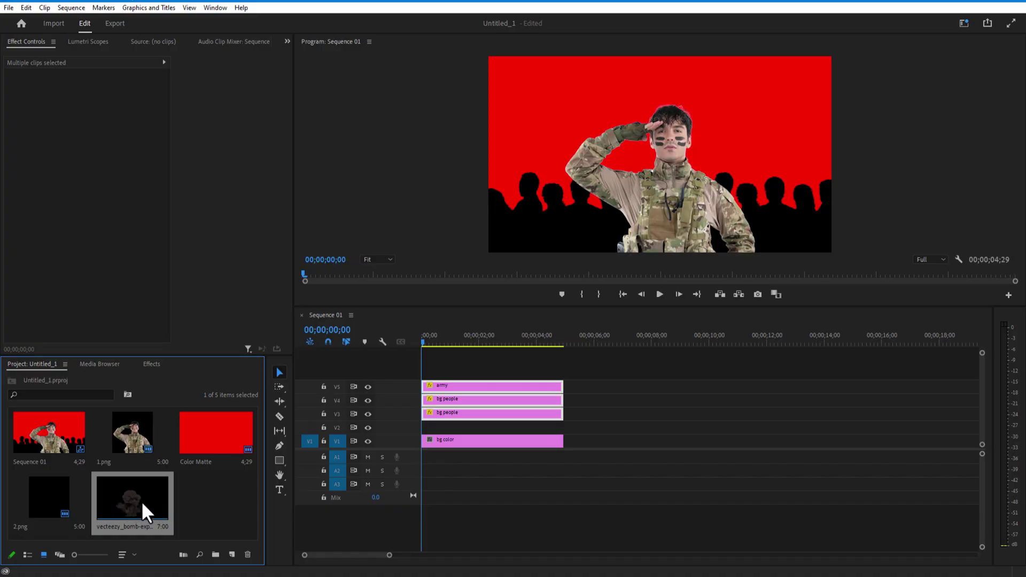
# In Premiere Pro, insert the bomb explosion clip on track V2 above bg color and move the playhead to 00;00;03;19
pyautogui.moveTo(142, 504); pyautogui.dragTo(426, 429)
pyautogui.click(449, 426)
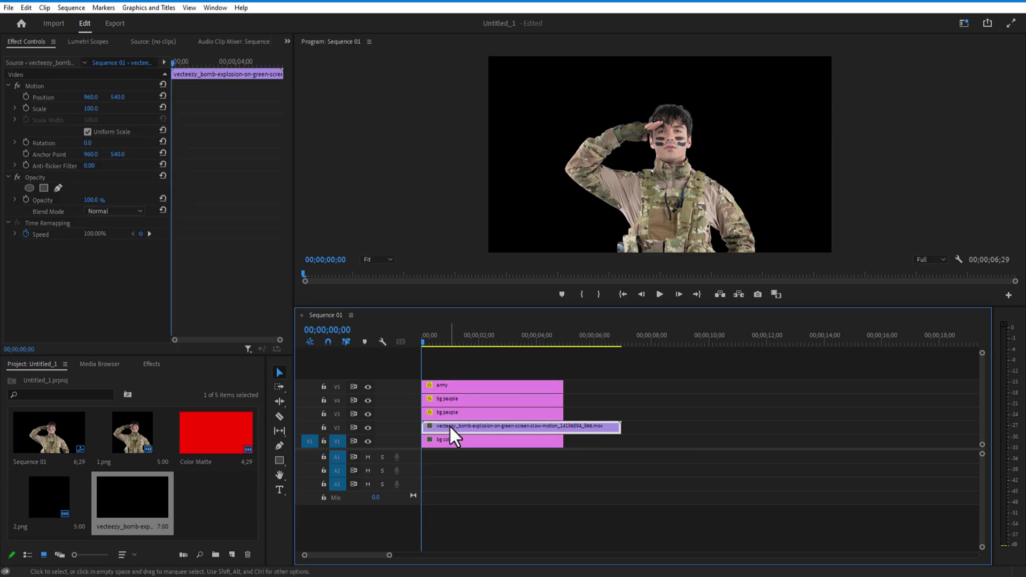
pyautogui.moveTo(424, 338); pyautogui.dragTo(524, 351)
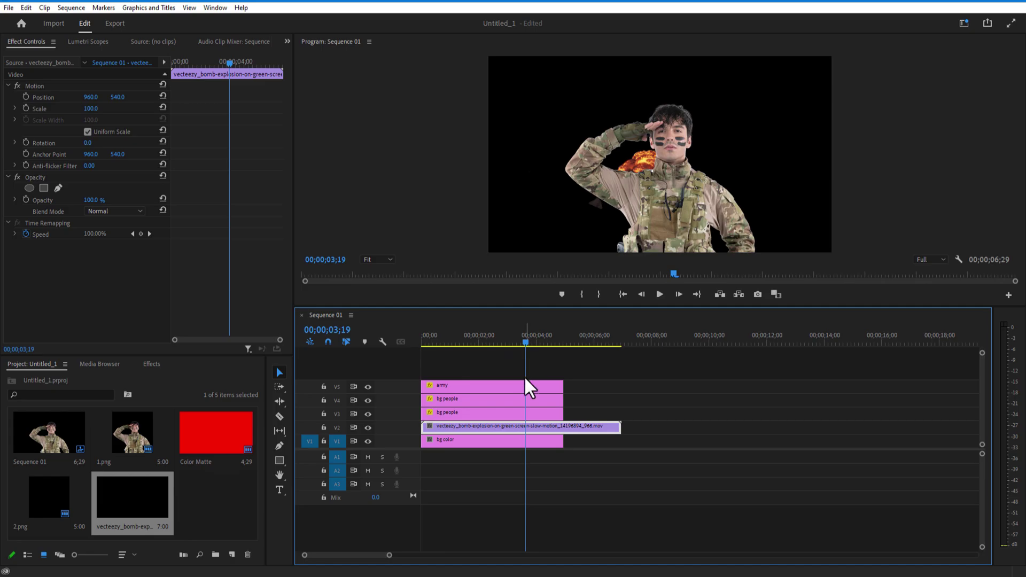
# Apply the Ultra Key effect to the explosion clip and sample its black background as the key color
pyautogui.click(151, 365)
pyautogui.click(63, 378)
pyautogui.write('ultra')
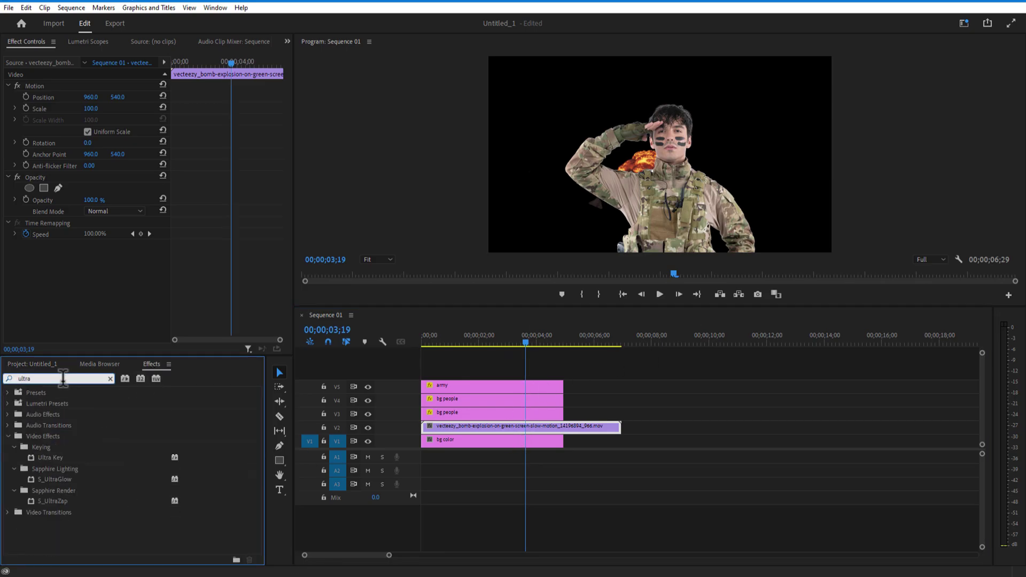
pyautogui.moveTo(34, 459); pyautogui.dragTo(497, 426)
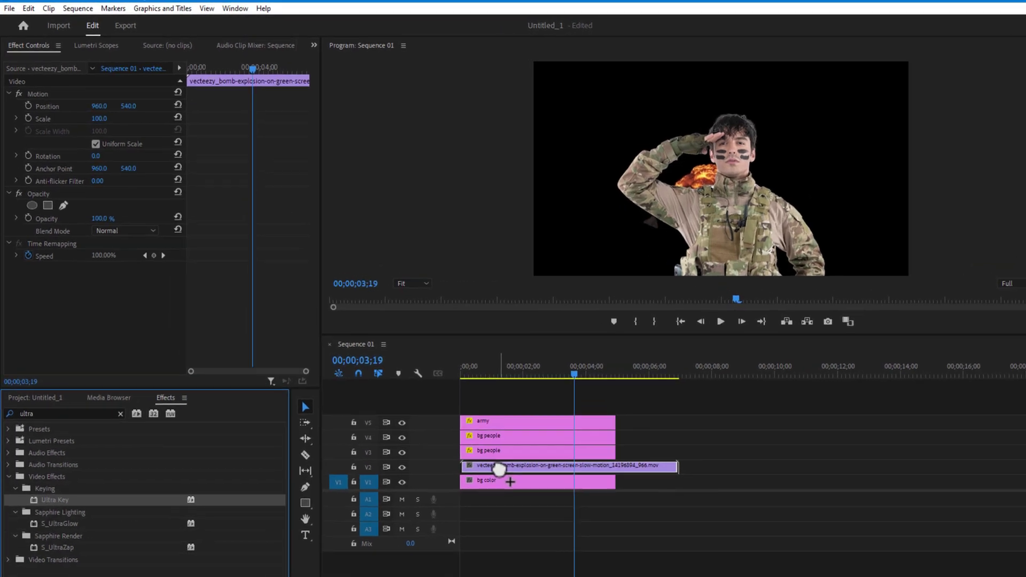
pyautogui.click(102, 292)
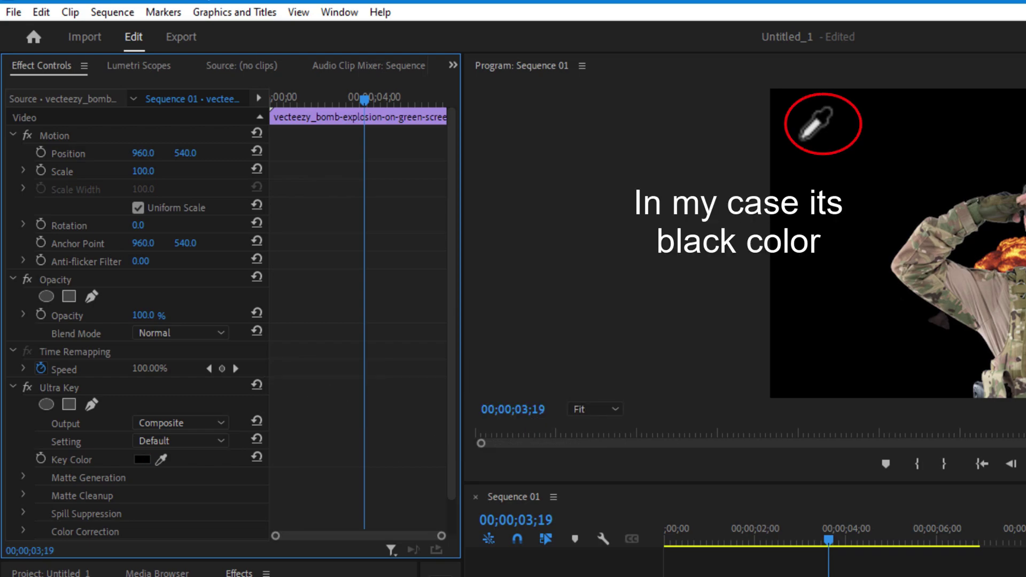
pyautogui.click(802, 137)
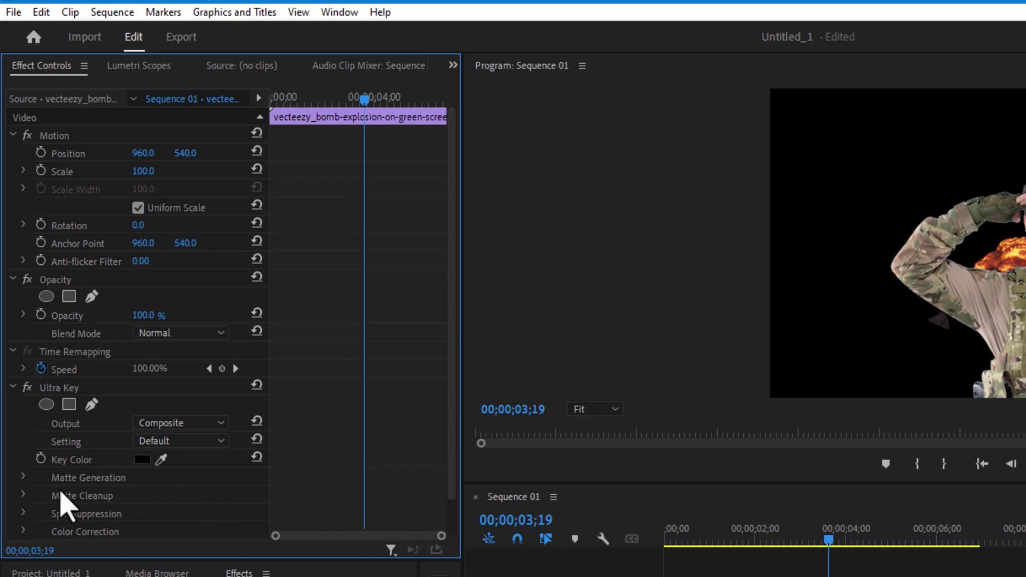
# Set Ultra Key's matte generation Transparency to 100 and matte cleanup Soften to 100 for the explosion clip
pyautogui.click(24, 495)
pyautogui.scroll(-3, 160, 497)
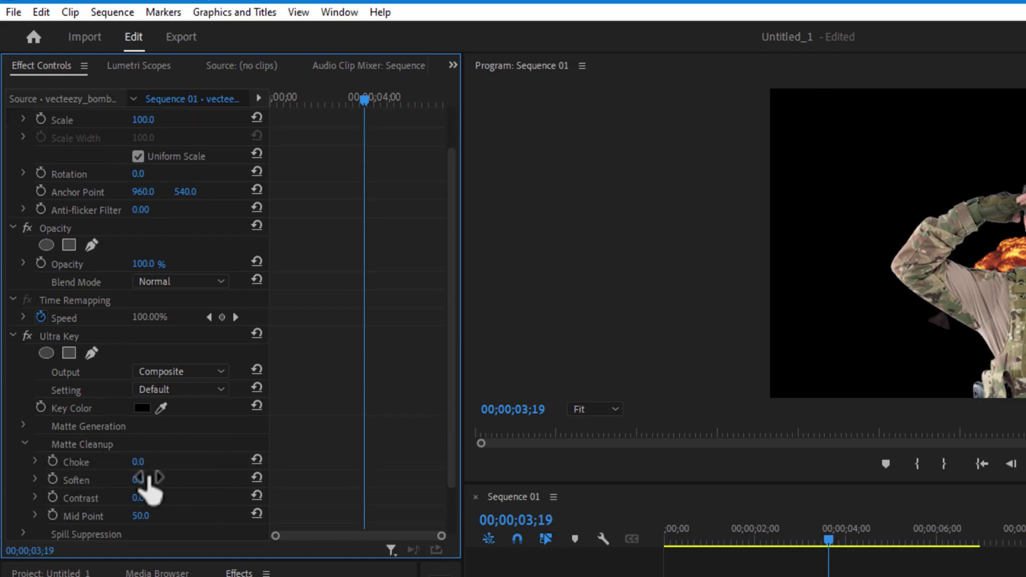
pyautogui.scroll(-1, 85, 455)
pyautogui.click(23, 409)
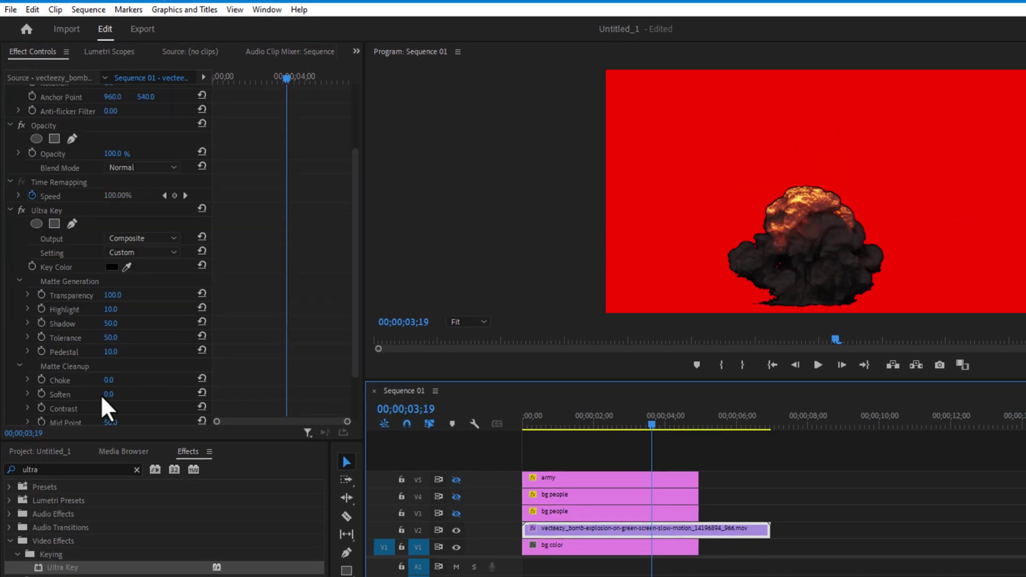
pyautogui.moveTo(105, 395); pyautogui.dragTo(159, 395)
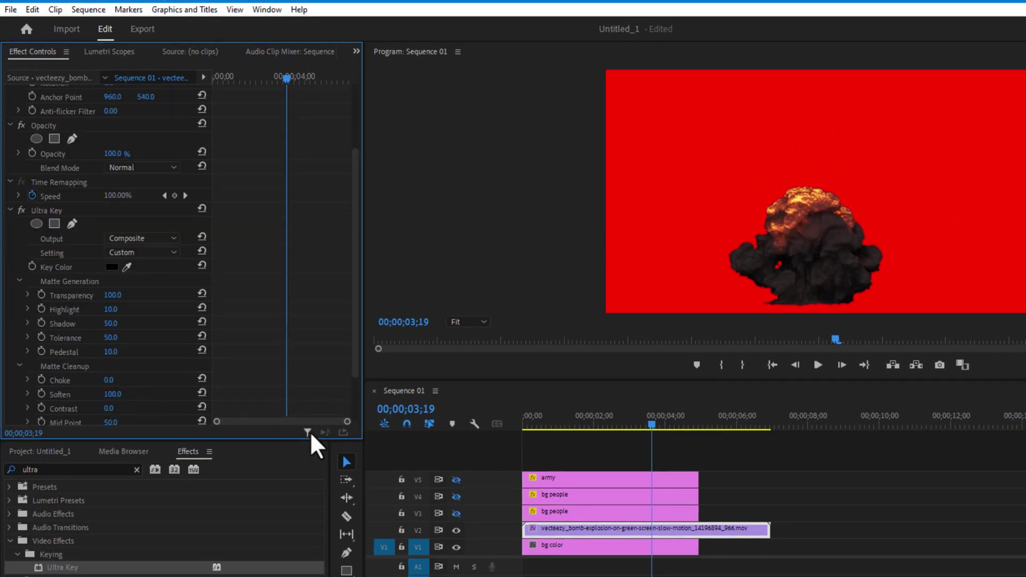
# Turn the output of tracks V3, V4 and V5 back on to show the crowd and the soldier
pyautogui.click(456, 513)
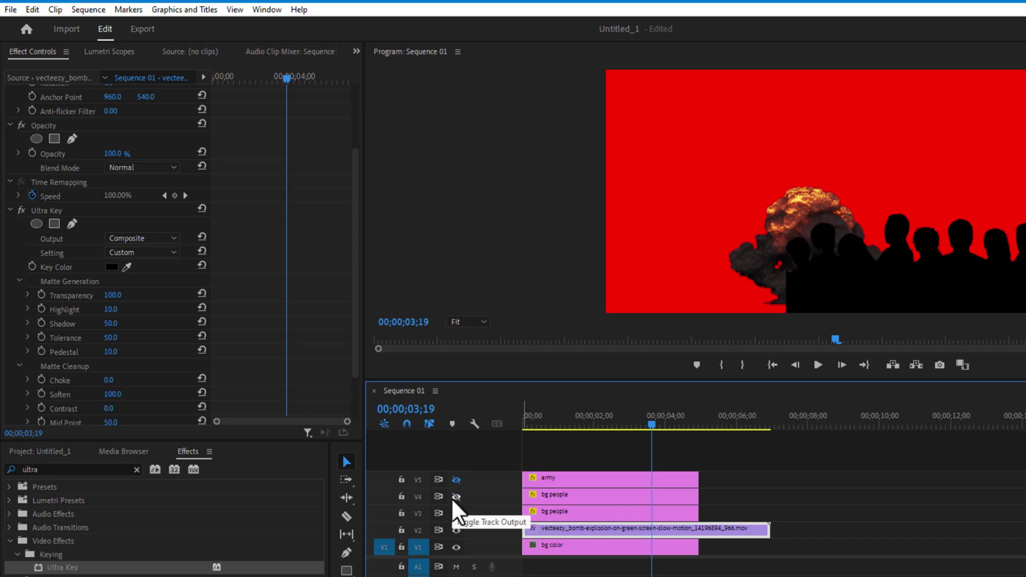
pyautogui.click(456, 497)
pyautogui.click(456, 480)
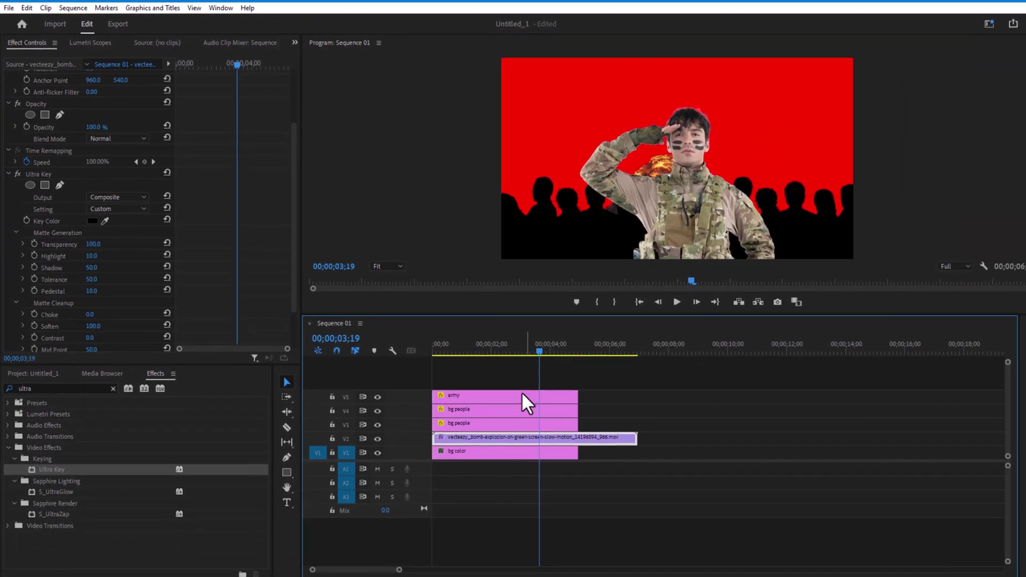
# Cut the explosion clip where the other clips end and delete the excess part
pyautogui.moveTo(525, 342); pyautogui.dragTo(563, 342)
pyautogui.click(280, 417)
pyautogui.click(564, 427)
pyautogui.click(279, 372)
pyautogui.click(593, 427)
pyautogui.press('Delete')
# Set the explosion clip's position to 439, 351 and its scale to 150
pyautogui.click(507, 342)
pyautogui.moveTo(90, 97); pyautogui.dragTo(10, 97)
pyautogui.moveTo(507, 343); pyautogui.dragTo(475, 415)
# Duplicate the explosion clip onto track V3 and set the copy's horizontal position to 1601
pyautogui.click(476, 424)
pyautogui.moveTo(93, 98); pyautogui.dragTo(296, 97)
pyautogui.moveTo(513, 343); pyautogui.dragTo(519, 387)
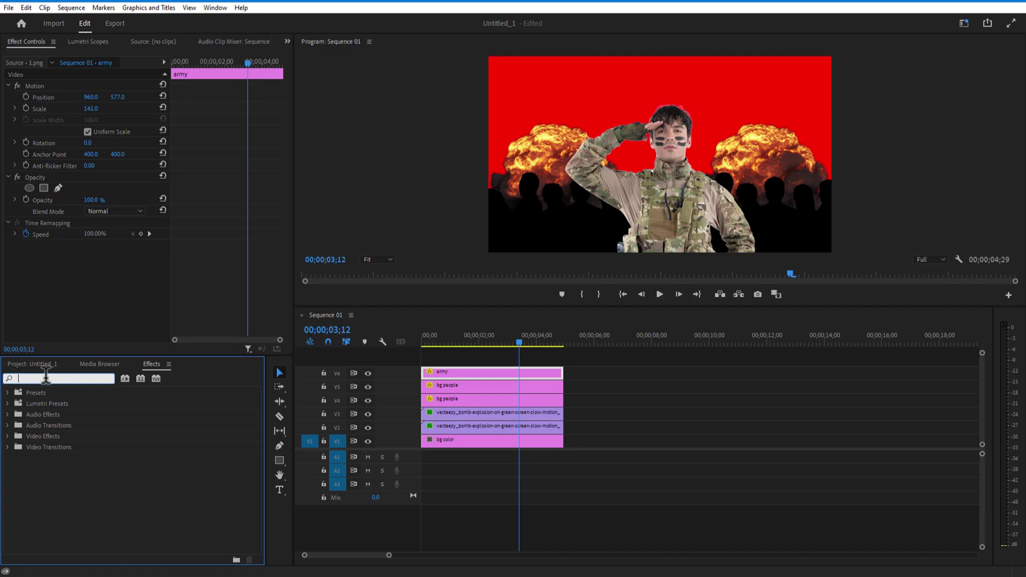
# Apply the 4-Color Gradient effect to the bg color clip and set Color 1 and Color 2 to black
pyautogui.write('gradie')
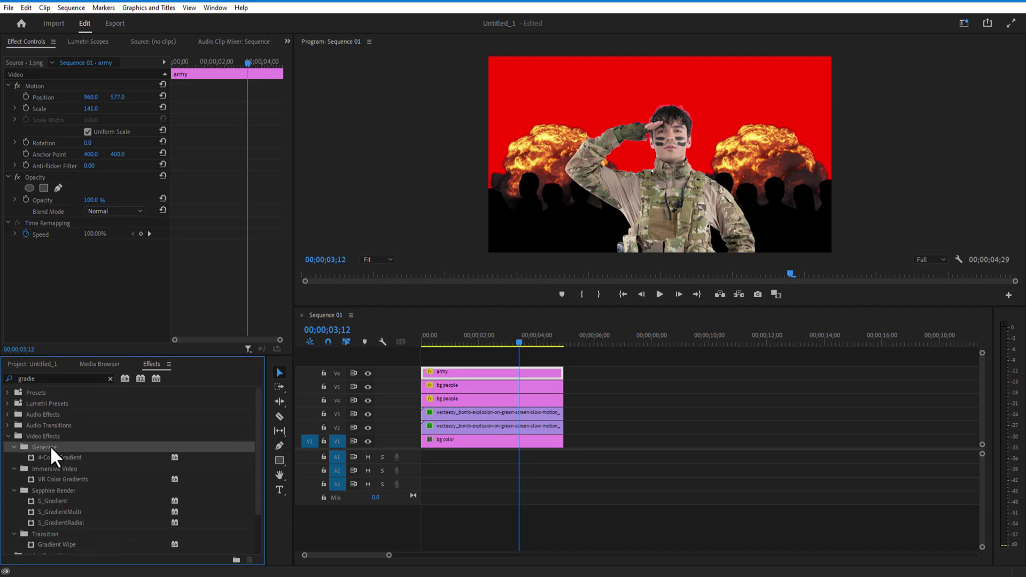
pyautogui.moveTo(58, 456); pyautogui.dragTo(460, 447)
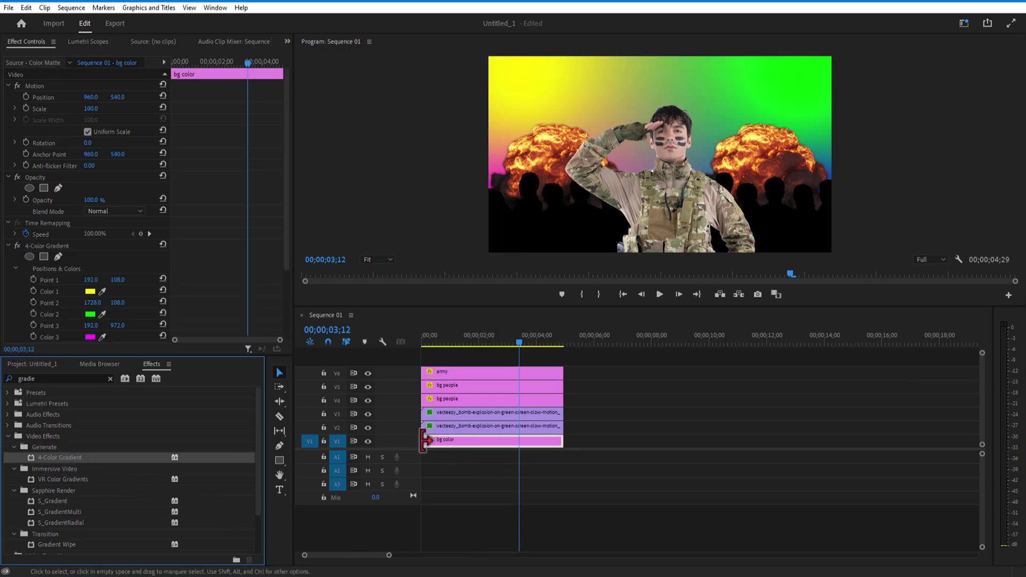
pyautogui.click(90, 292)
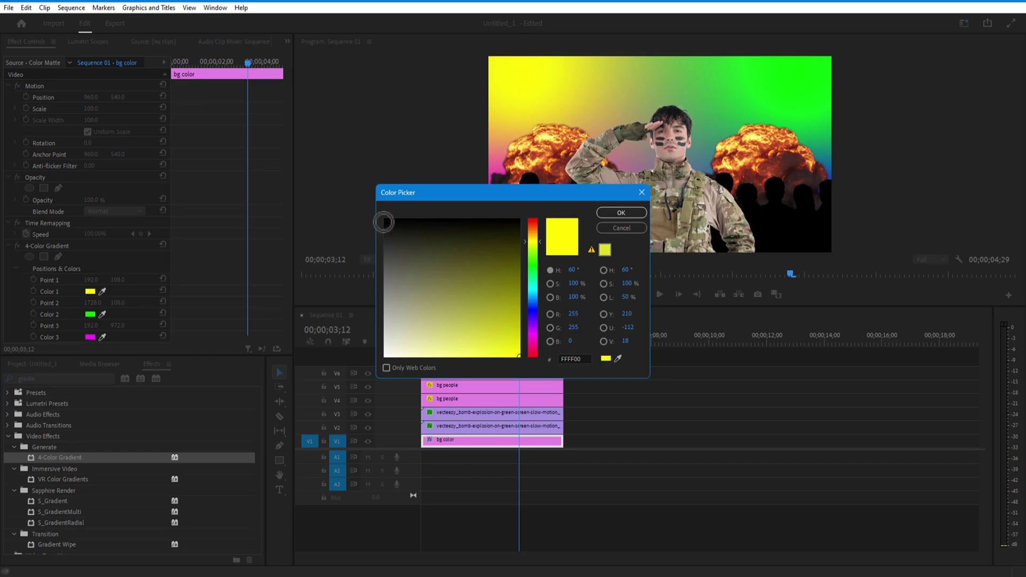
pyautogui.click(383, 220)
pyautogui.click(621, 213)
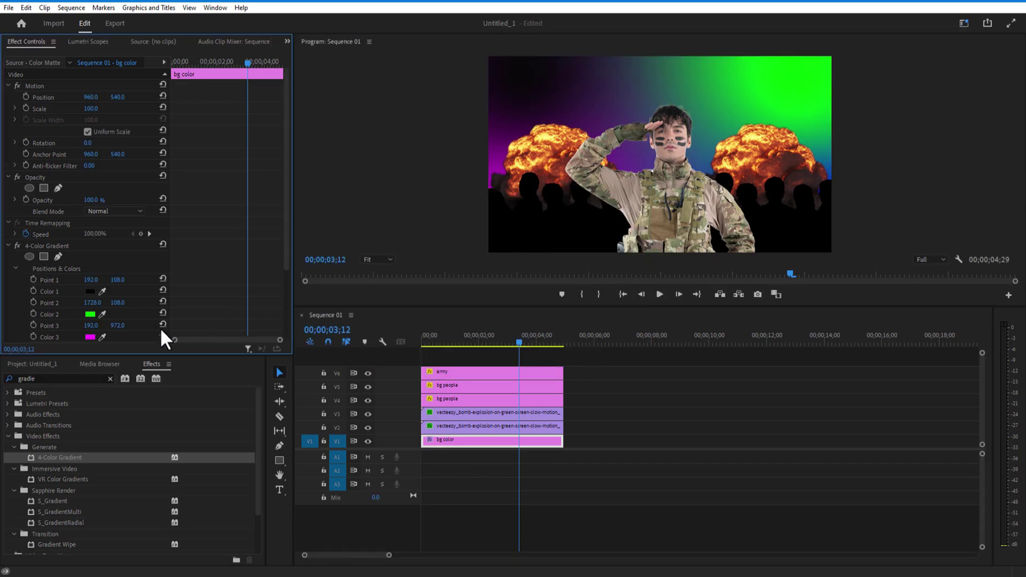
pyautogui.click(89, 313)
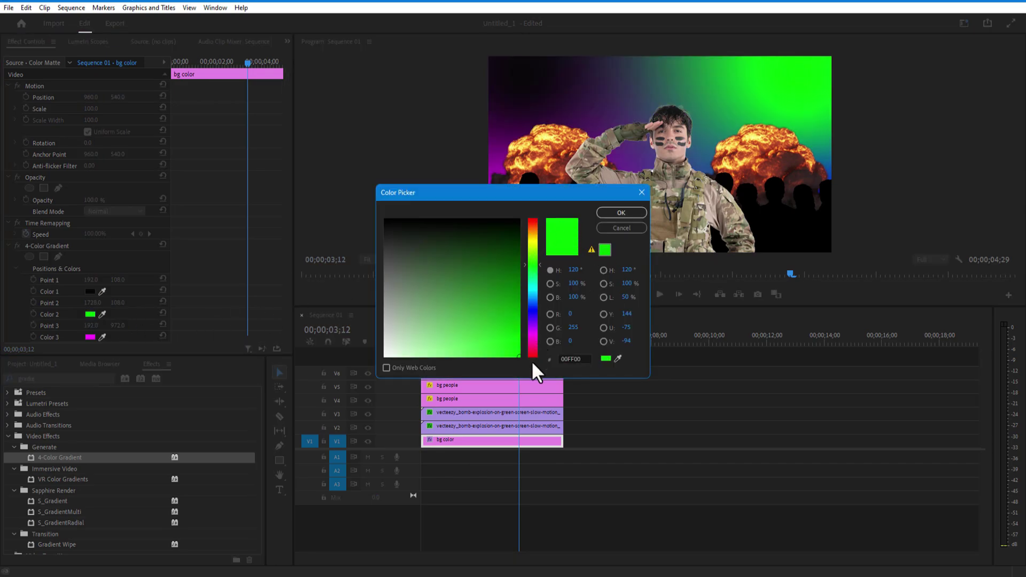
pyautogui.click(384, 221)
pyautogui.click(621, 213)
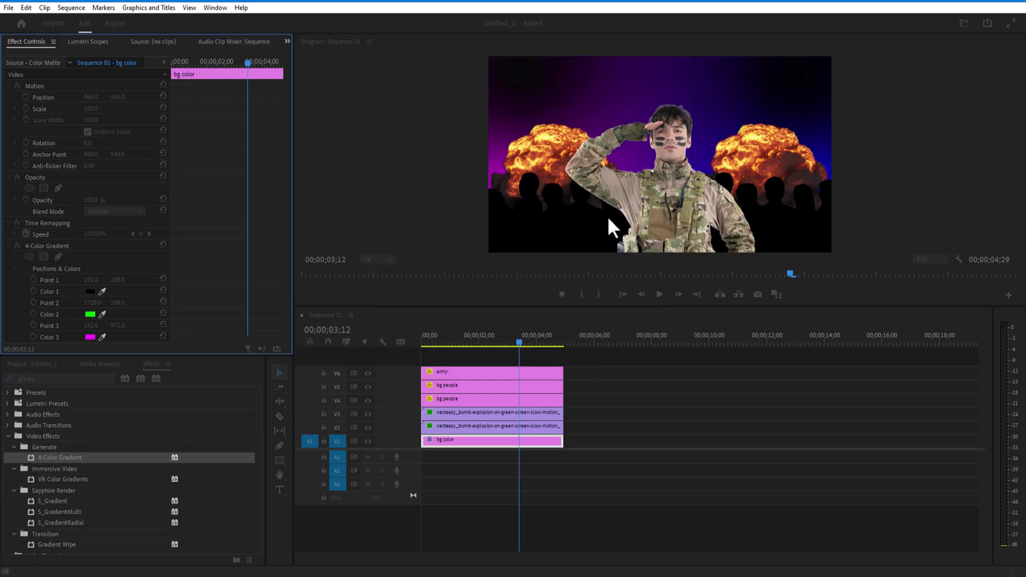
# Set Color 3 and Color 4 of the bg color gradient to red FF001E
pyautogui.scroll(-2, 117, 291)
pyautogui.click(90, 294)
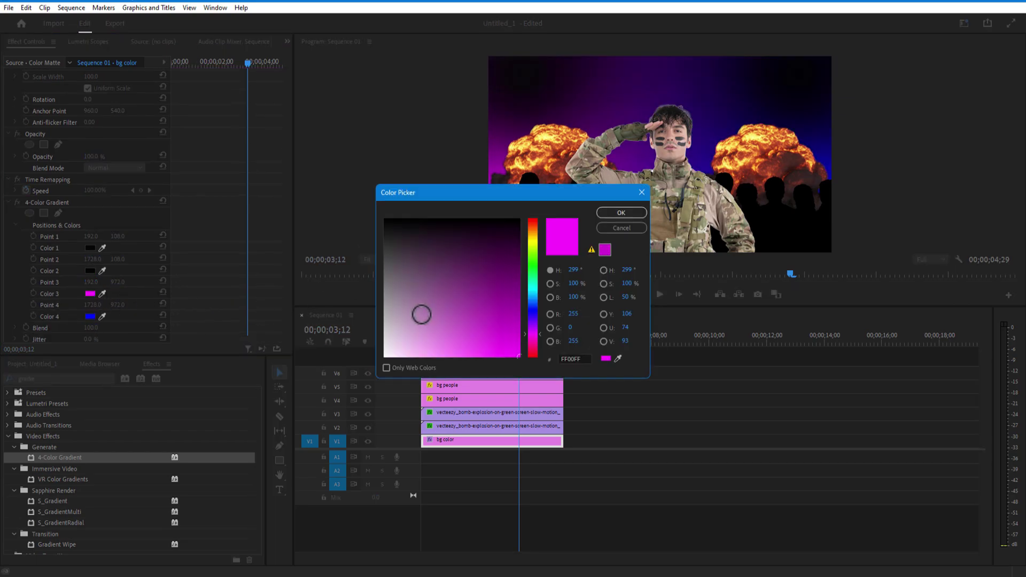
pyautogui.click(533, 354)
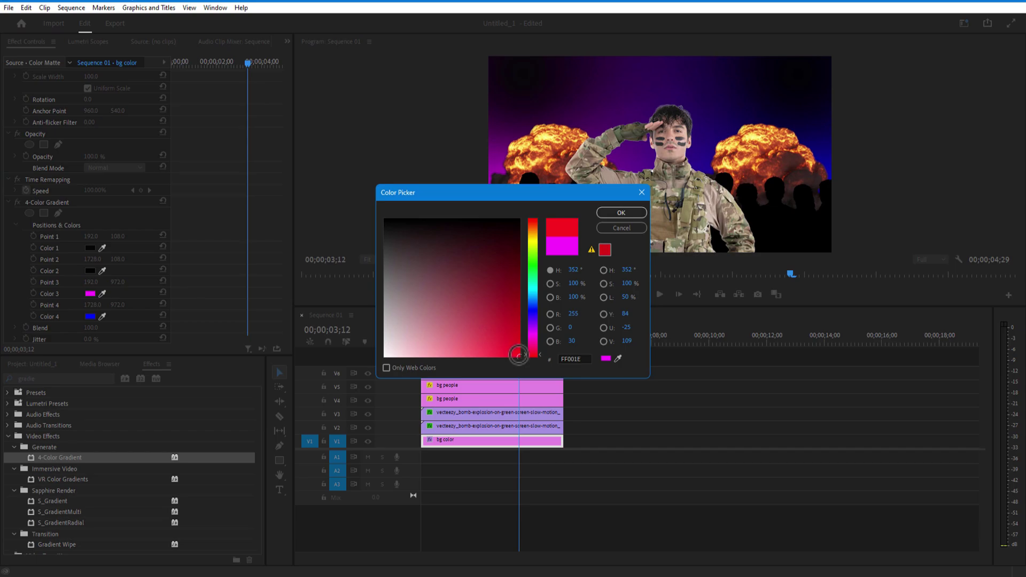
pyautogui.click(621, 213)
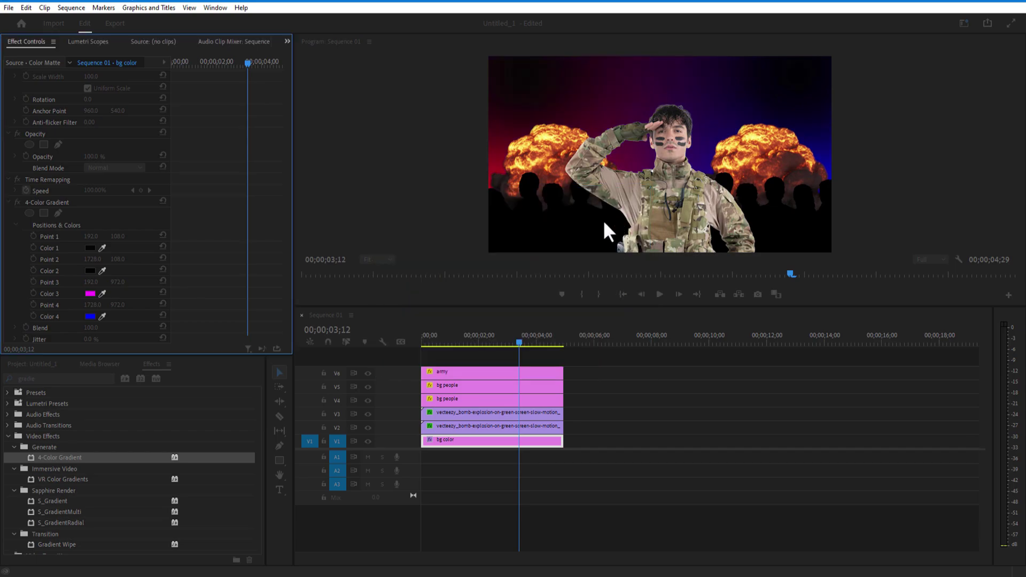
pyautogui.click(90, 315)
pyautogui.click(534, 354)
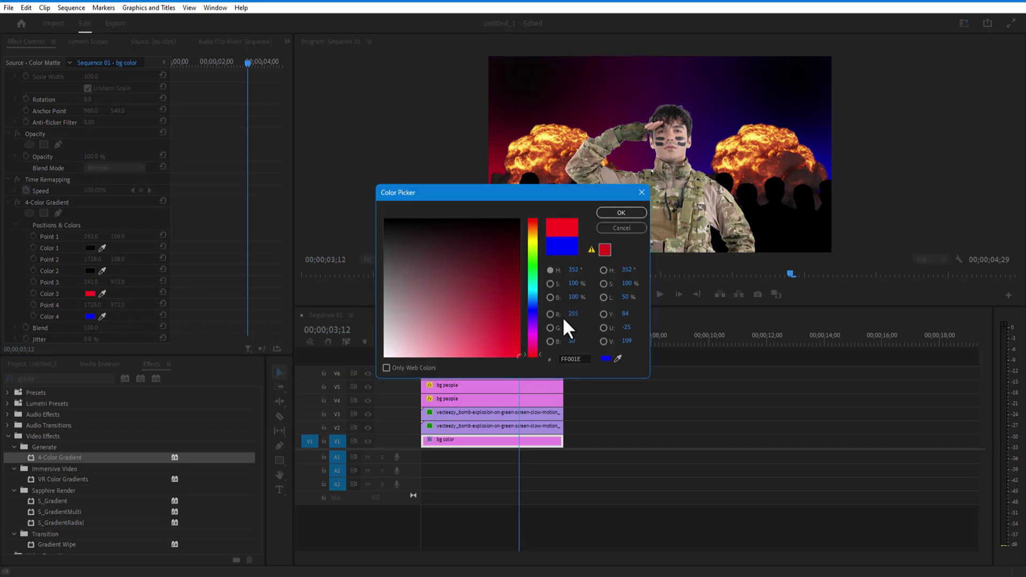
pyautogui.click(620, 212)
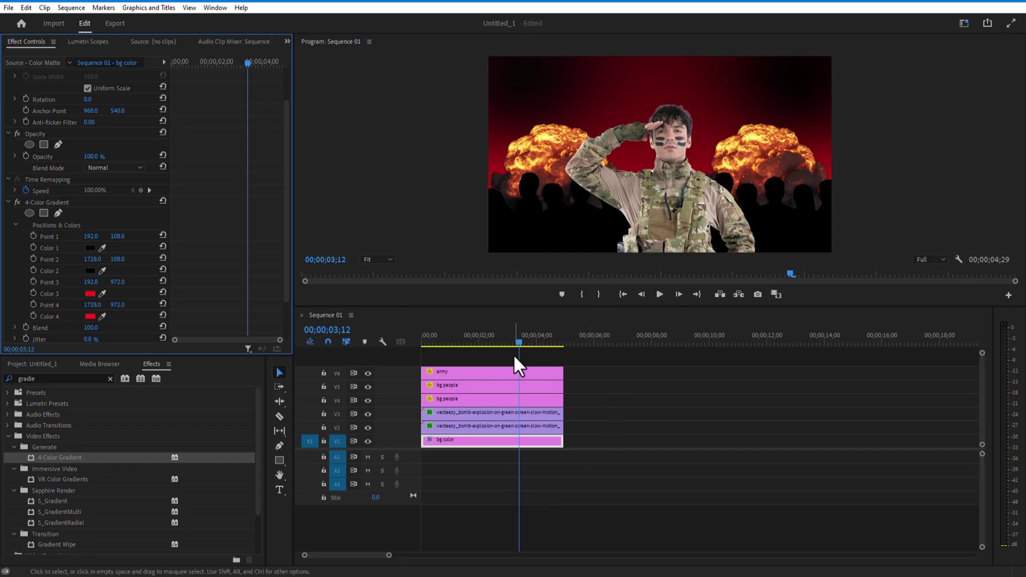
# Spread the bg color gradient's black points outward, lowering Point 1's horizontal position and raising Point 2's
pyautogui.moveTo(521, 340)
pyautogui.mouseDown()
pyautogui.moveTo(505, 340)
pyautogui.moveTo(529, 340)
pyautogui.moveTo(519, 339)
pyautogui.mouseUp()
pyautogui.click(89, 237)
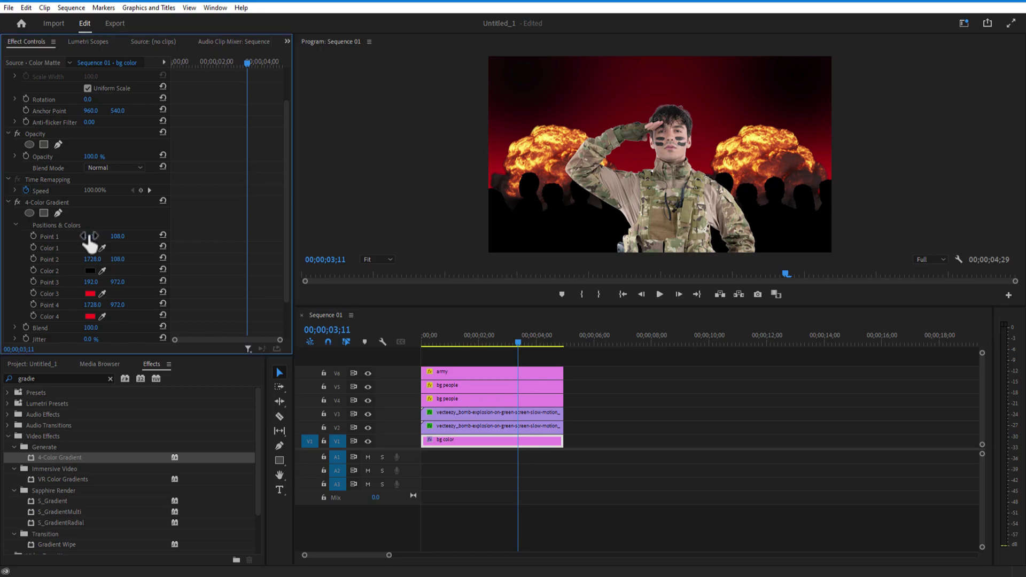
pyautogui.moveTo(89, 237); pyautogui.dragTo(10, 237)
pyautogui.moveTo(93, 259); pyautogui.dragTo(321, 259)
pyautogui.moveTo(90, 236); pyautogui.dragTo(11, 237)
# Apply 4-Color Gradient to the bg people clip on track V4, with Colors 1 and 2 black and Colors 3 and 4 red
pyautogui.moveTo(470, 342); pyautogui.dragTo(502, 378)
pyautogui.click(466, 397)
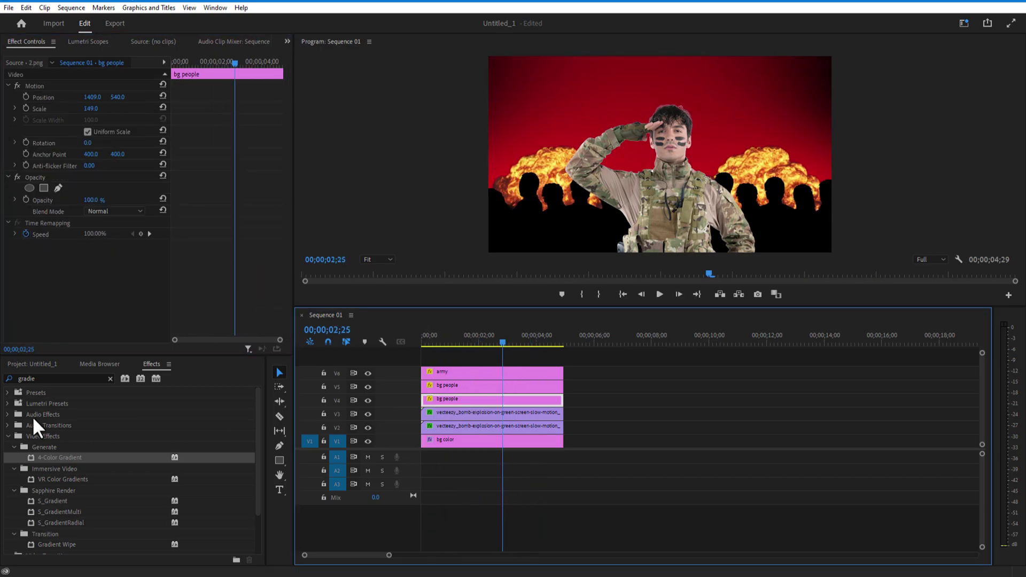
pyautogui.doubleClick(43, 379)
pyautogui.write('4 co')
pyautogui.moveTo(56, 460); pyautogui.dragTo(463, 402)
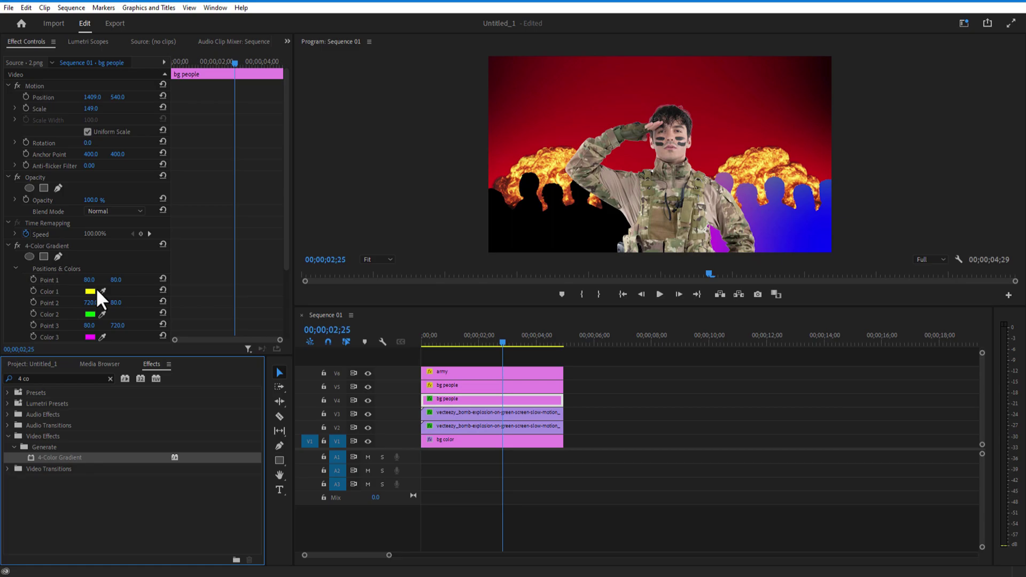
pyautogui.scroll(-1, 133, 281)
pyautogui.click(89, 269)
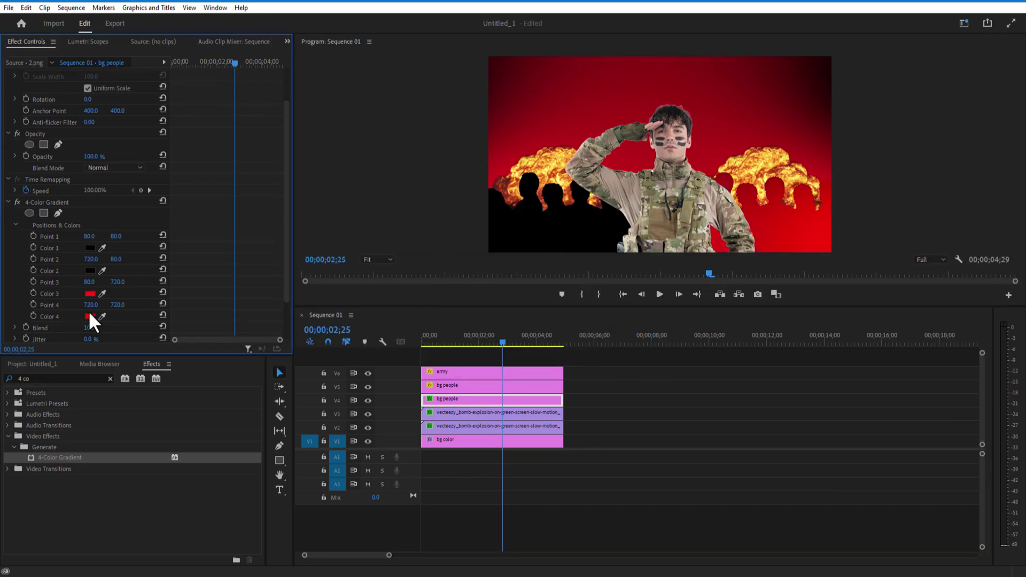
# Set the gradient's horizontal positions to 3500 for Point 3 and 2500 for Point 4, and copy the effect to the bg people clip on V5
pyautogui.click(94, 233)
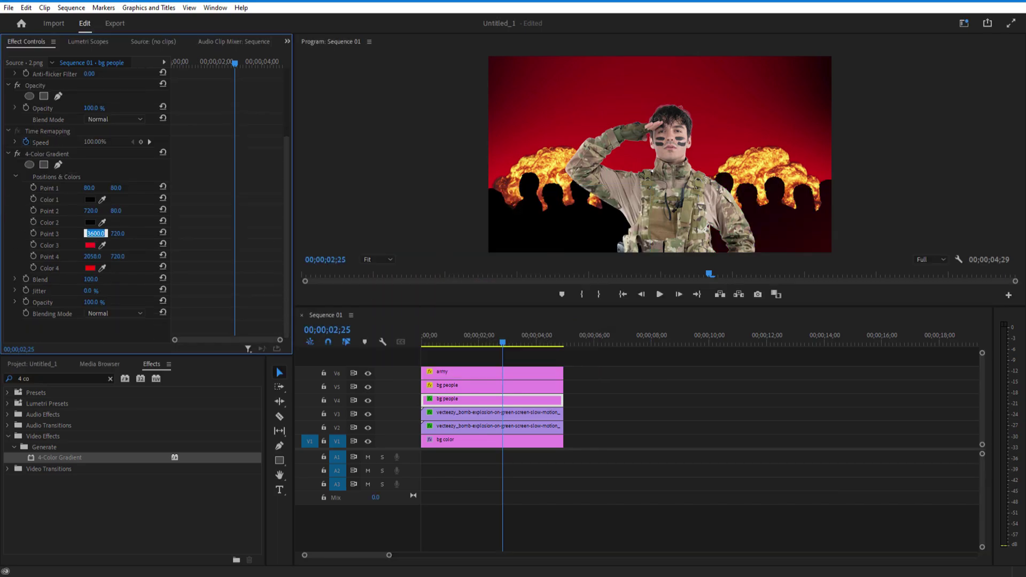
pyautogui.write('3500')
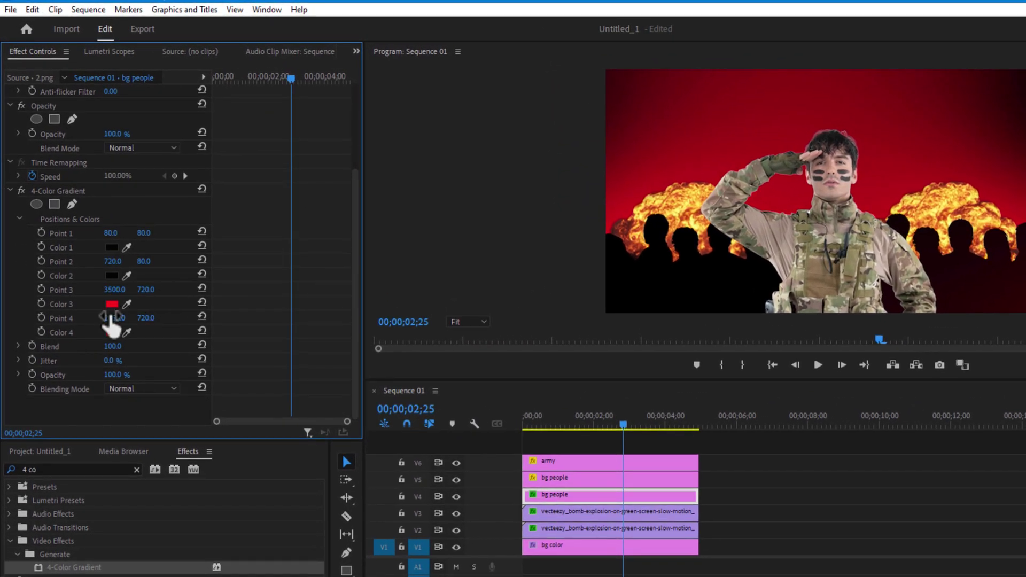
pyautogui.click(96, 265)
pyautogui.write('2500')
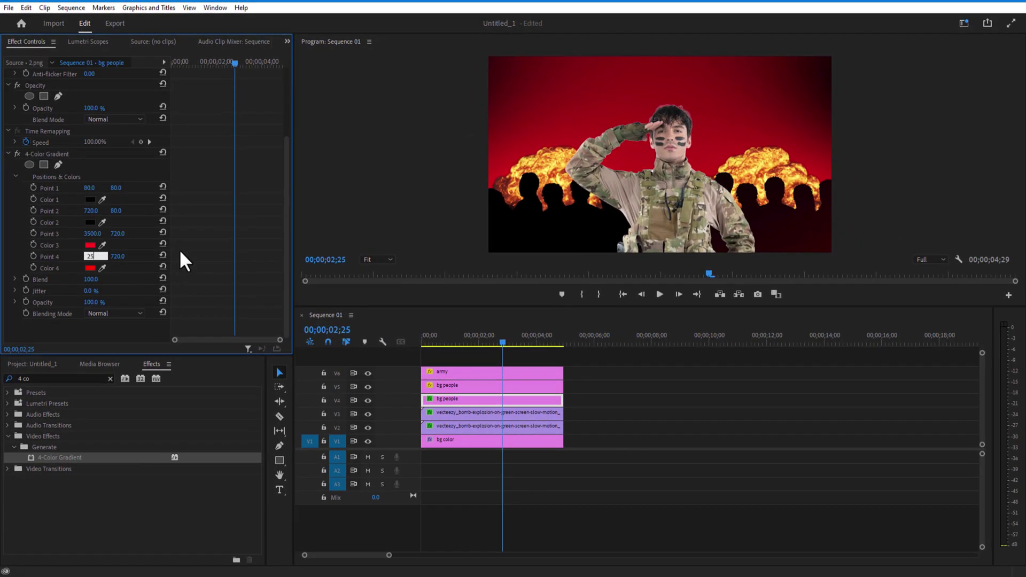
pyautogui.press('Return')
pyautogui.click(42, 155)
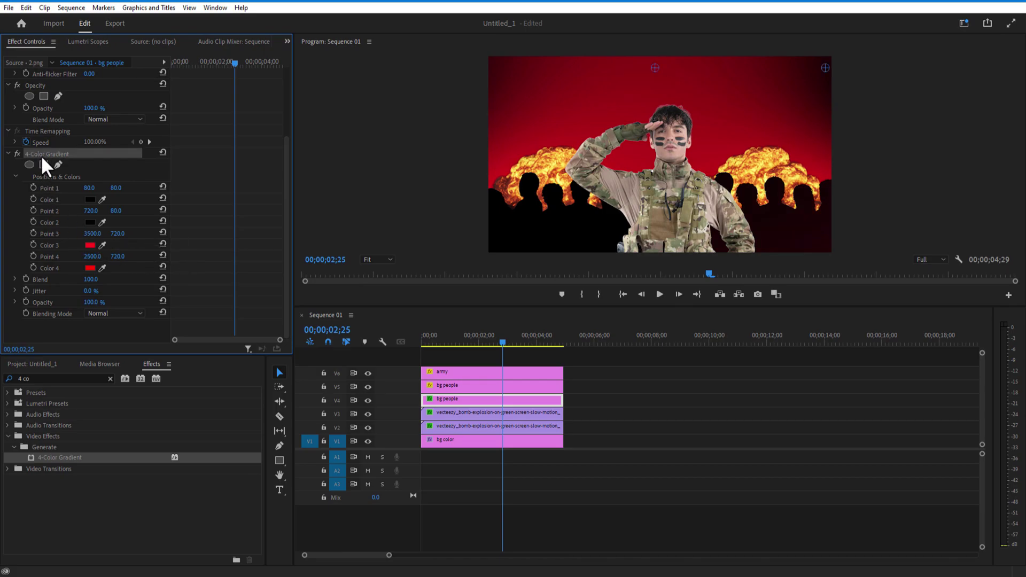
# Edit the scale of the bomb explosion clip on track V2
pyautogui.click(470, 426)
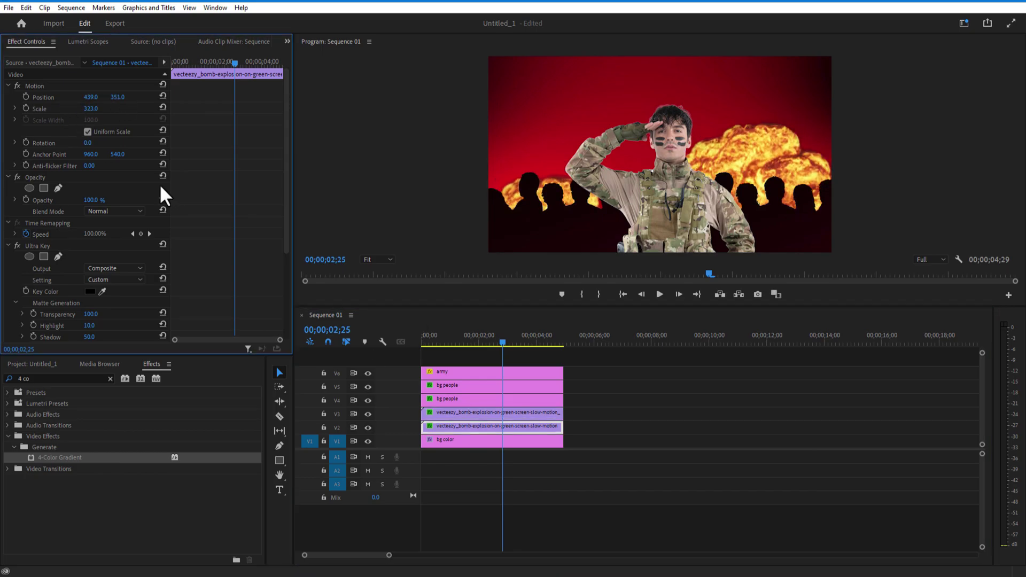
pyautogui.click(92, 109)
pyautogui.press('Return')
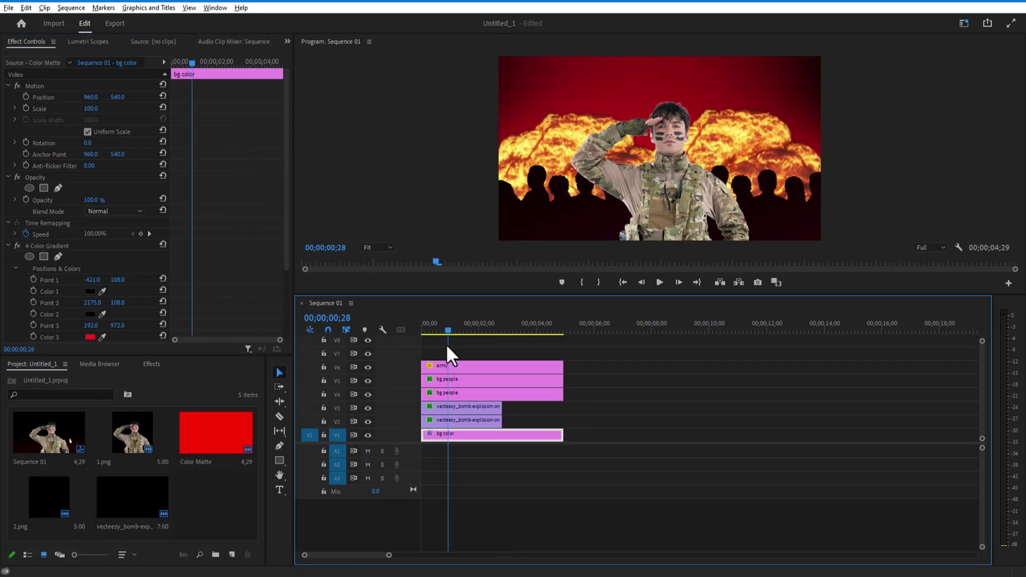
# Nest all the clips on tracks V1 to V6 into one sequence named soldier intro
pyautogui.moveTo(460, 348); pyautogui.dragTo(476, 440)
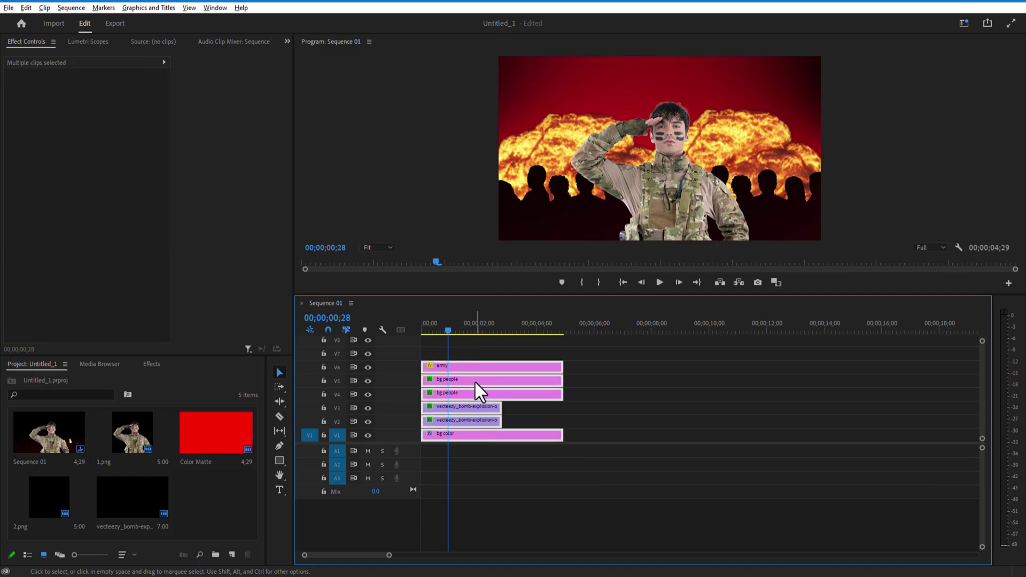
pyautogui.rightClick(469, 368)
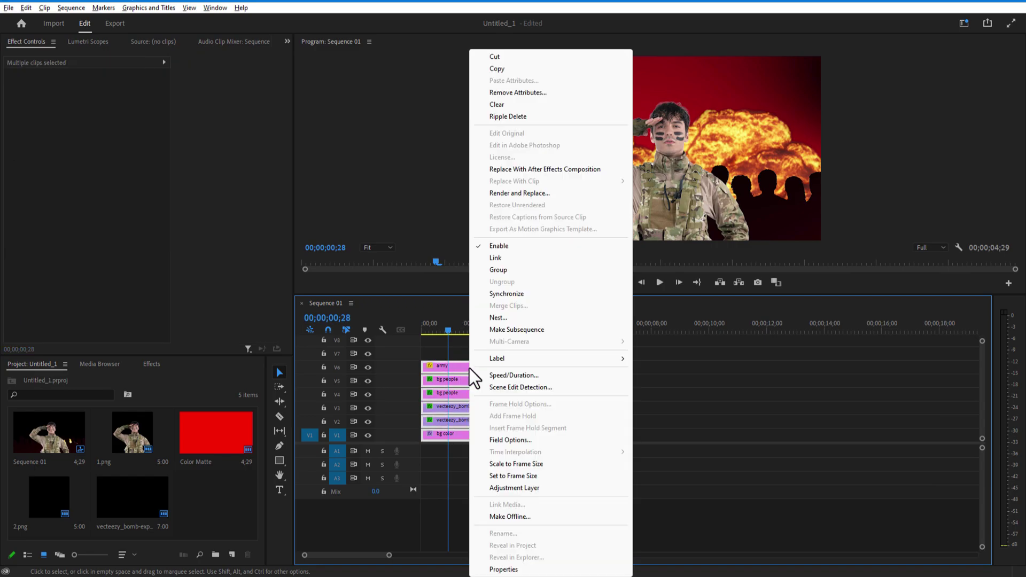
pyautogui.click(486, 320)
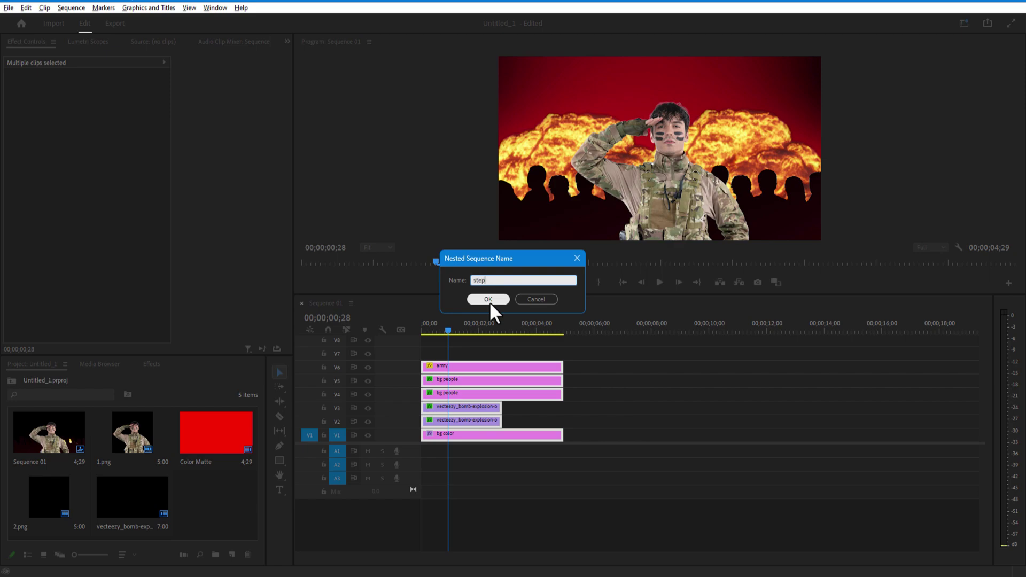
pyautogui.write('soldier intro')
pyautogui.click(489, 303)
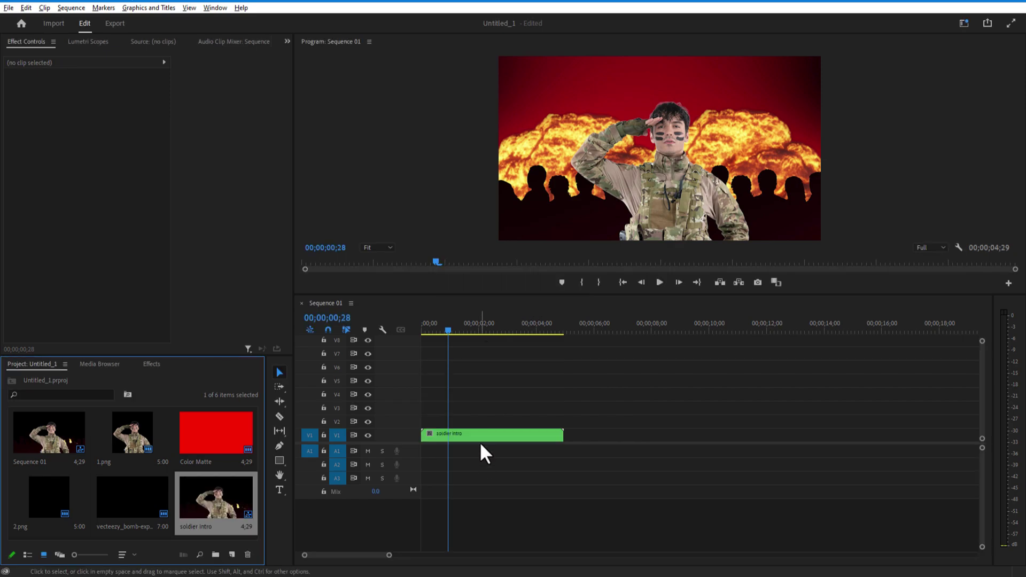
# Play back the nested soldier intro clip from its start to check the composite
pyautogui.click(459, 434)
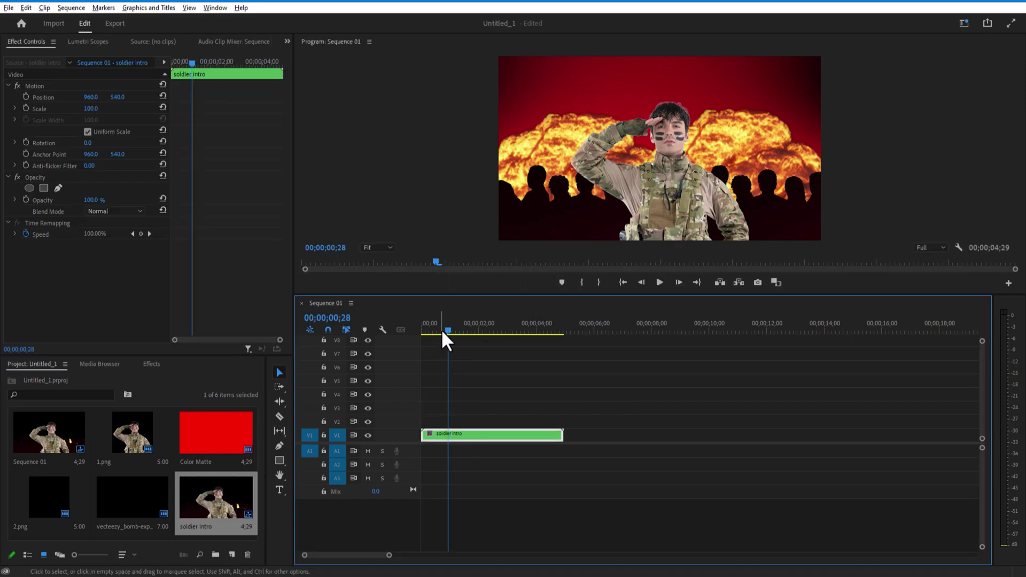
pyautogui.moveTo(441, 329); pyautogui.dragTo(422, 334)
pyautogui.press('space')
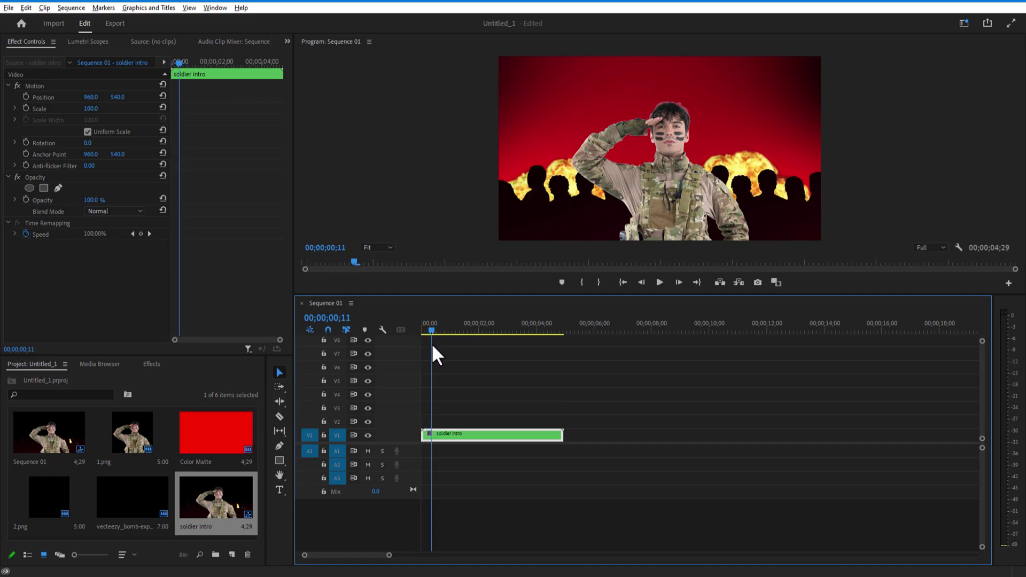
pyautogui.press('space')
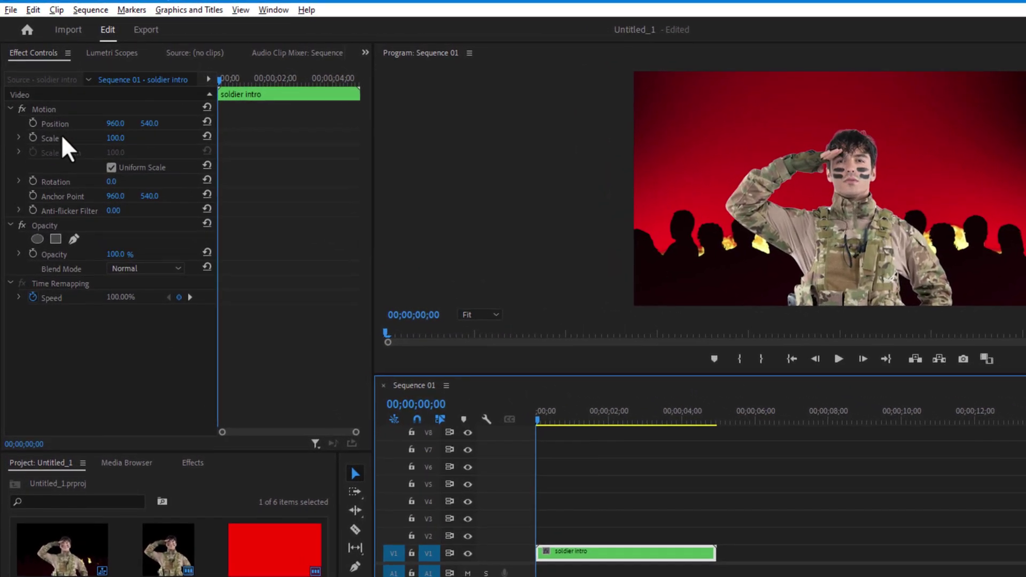
# Animate the soldier intro clip's scale with a keyframe of 100 at the start and 120 near the end
pyautogui.click(26, 108)
pyautogui.press('space')
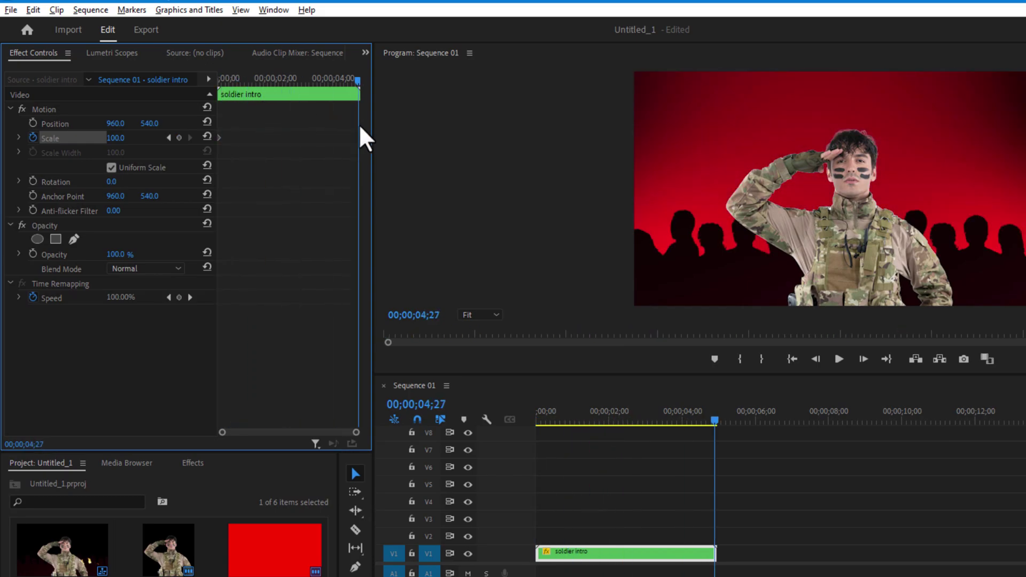
pyautogui.click(115, 138)
pyautogui.write('120')
pyautogui.press('Return')
# Preview the slow zoom on the soldier intro clip from the beginning
pyautogui.moveTo(711, 422); pyautogui.dragTo(515, 435)
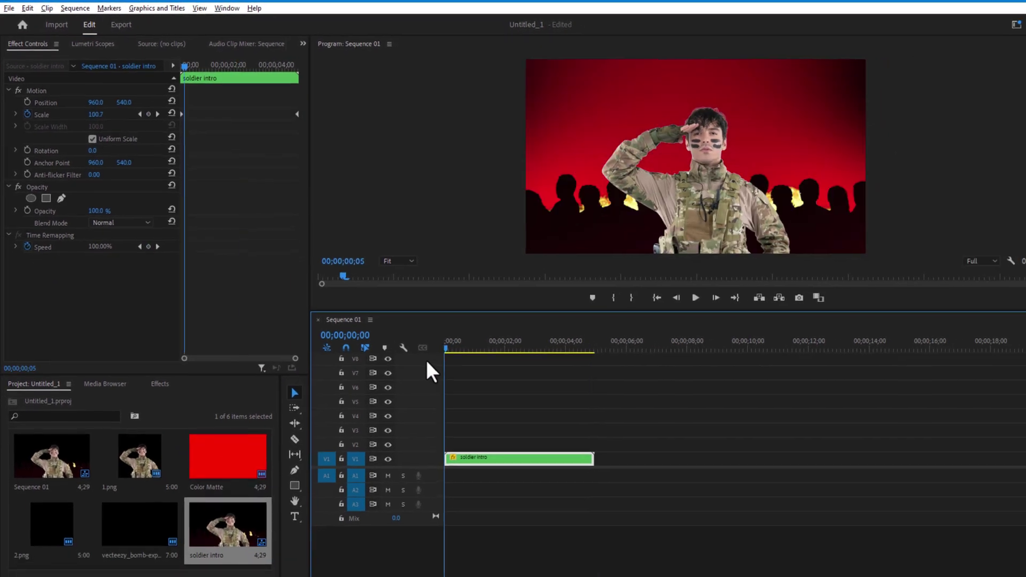
pyautogui.click(691, 298)
pyautogui.moveTo(515, 331); pyautogui.dragTo(394, 327)
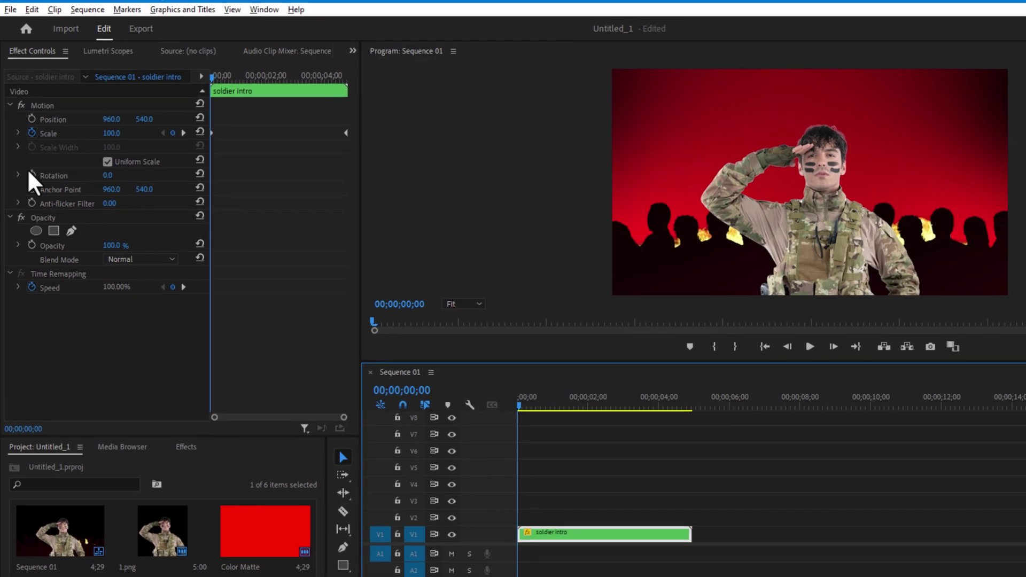
# Animate the soldier intro clip's rotation with a keyframe of 0 at the start and 3° at the end
pyautogui.click(31, 171)
pyautogui.moveTo(211, 85); pyautogui.dragTo(348, 110)
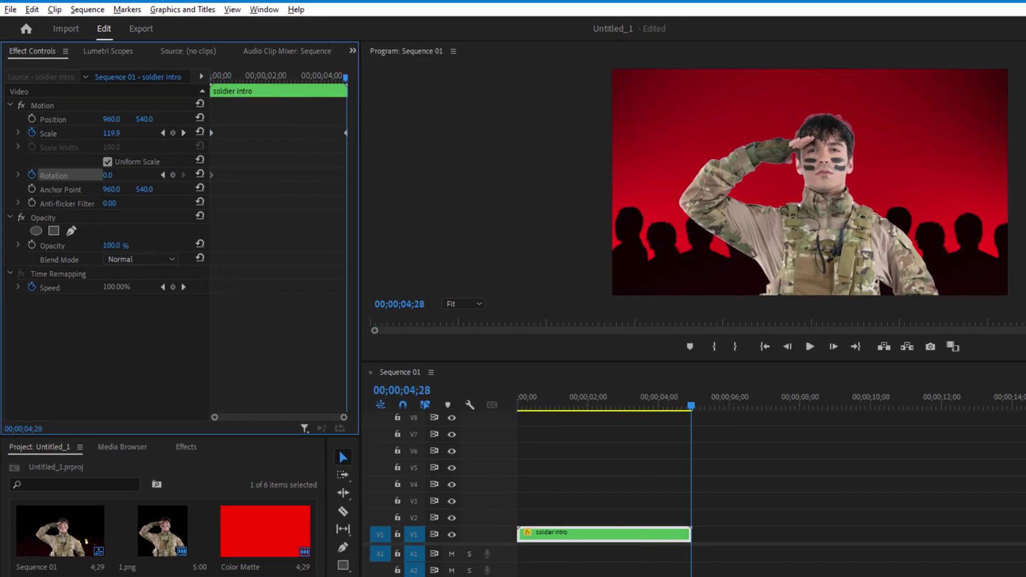
pyautogui.write('3')
pyautogui.press('Return')
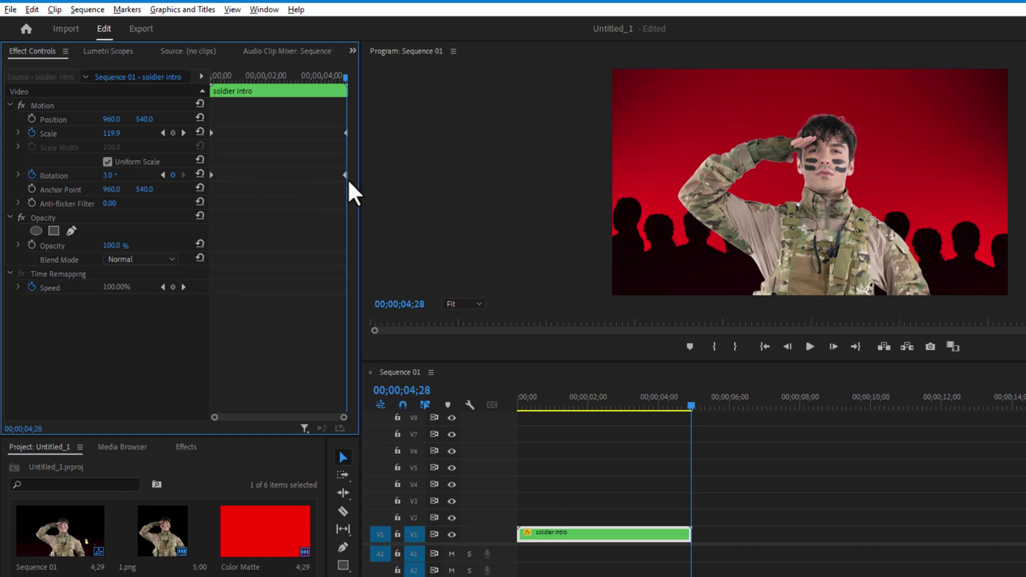
pyautogui.moveTo(344, 176); pyautogui.dragTo(347, 174)
# Play back the combined scale and rotation animation from the start of the sequence
pyautogui.moveTo(344, 79); pyautogui.dragTo(327, 80)
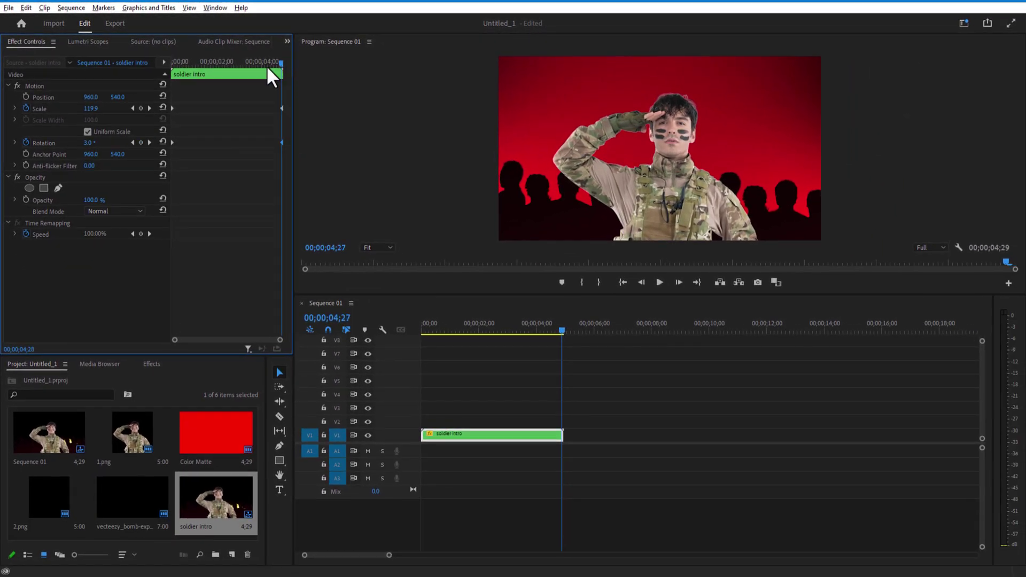
pyautogui.press('Home')
pyautogui.click(658, 283)
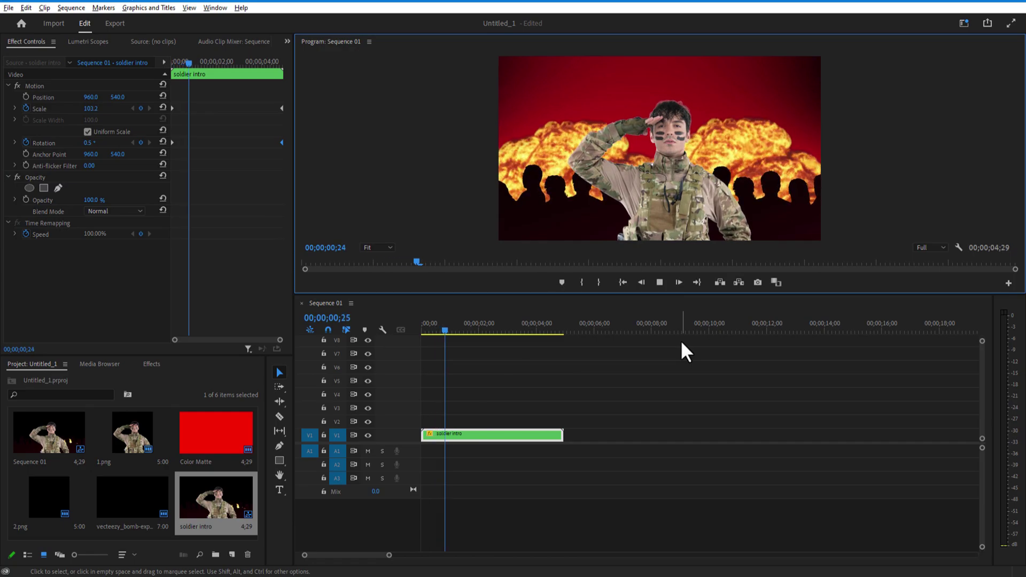
pyautogui.click(659, 283)
# Add a position keyframe at the clip's start and another three frames in with the vertical position at 545
pyautogui.moveTo(491, 331); pyautogui.dragTo(413, 342)
pyautogui.moveTo(280, 340); pyautogui.dragTo(328, 338)
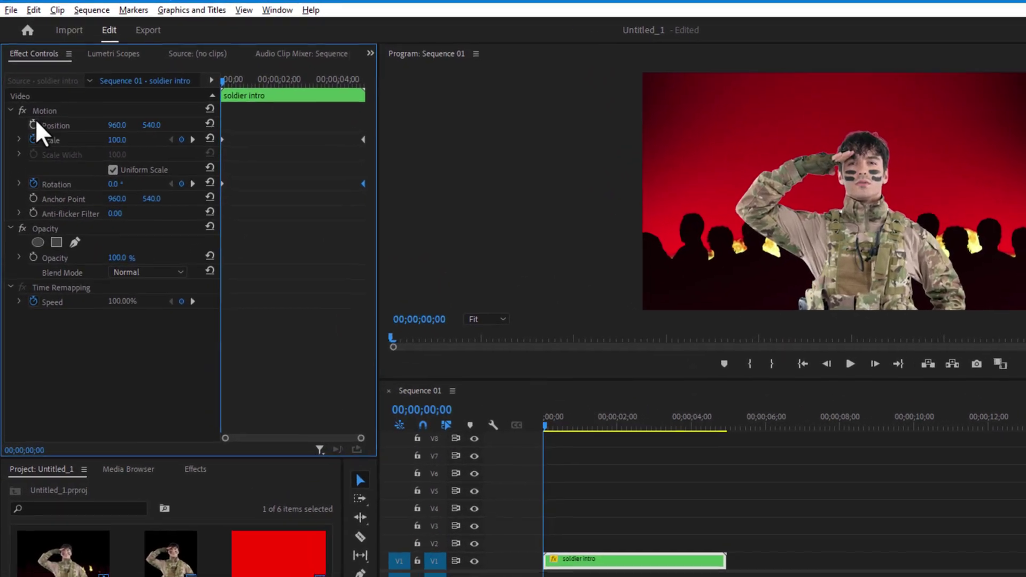
pyautogui.click(36, 134)
pyautogui.press('Right')
pyautogui.press('Right')
pyautogui.press('Right')
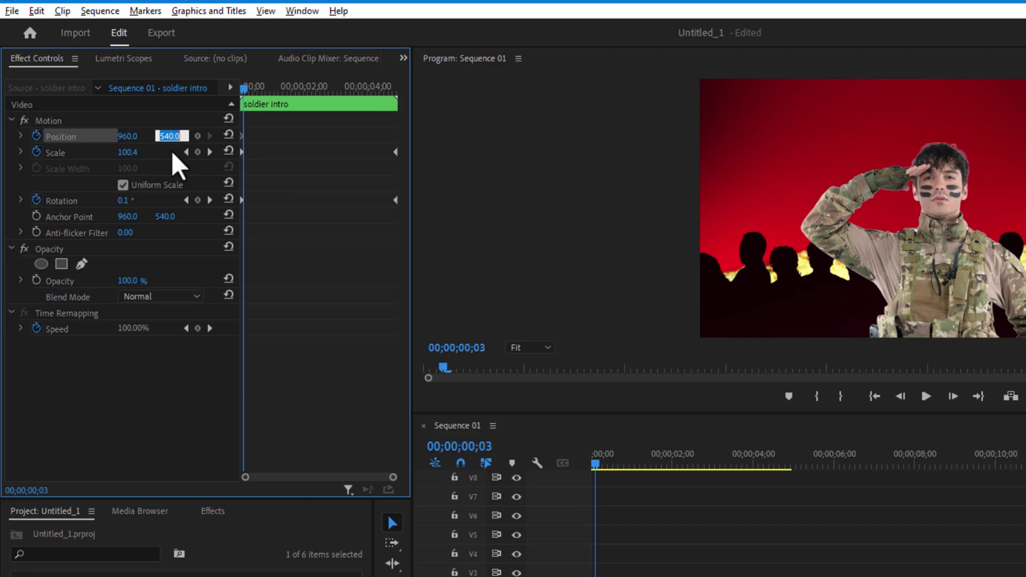
pyautogui.write('545')
pyautogui.click(195, 121)
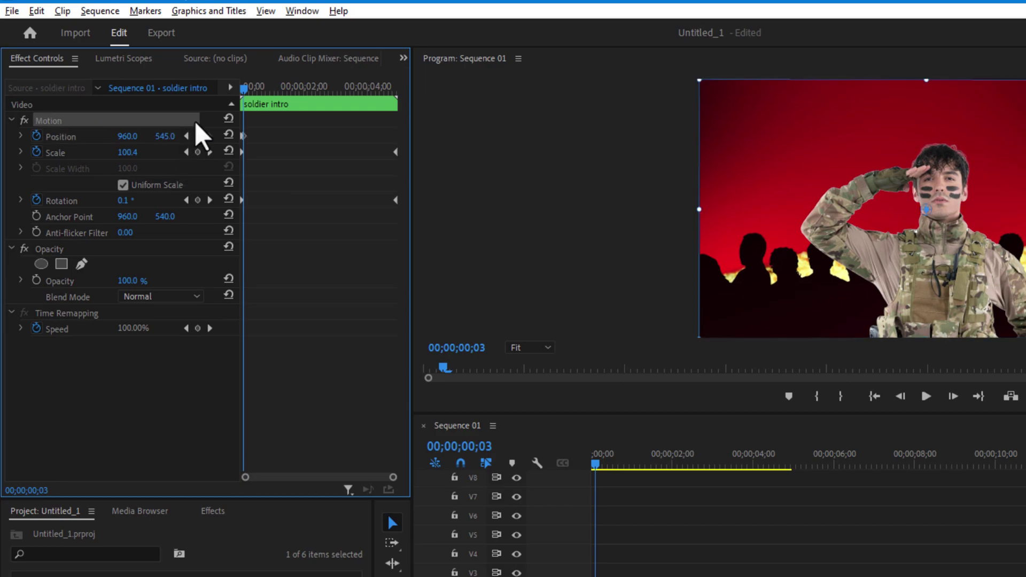
# Continue the position shake with vertical values of 535 at frame 6 and 545 at frame 9
pyautogui.press('Right')
pyautogui.press('Right')
pyautogui.press('Right')
pyautogui.click(170, 136)
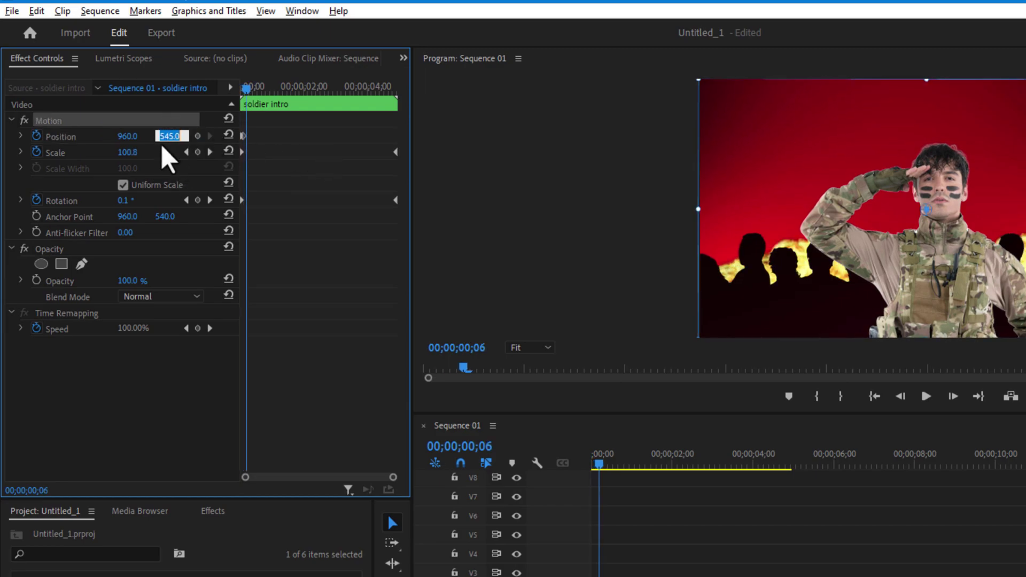
pyautogui.write('535')
pyautogui.click(170, 101)
pyautogui.press('Right')
pyautogui.press('Right')
pyautogui.press('Right')
pyautogui.click(169, 137)
pyautogui.click(177, 122)
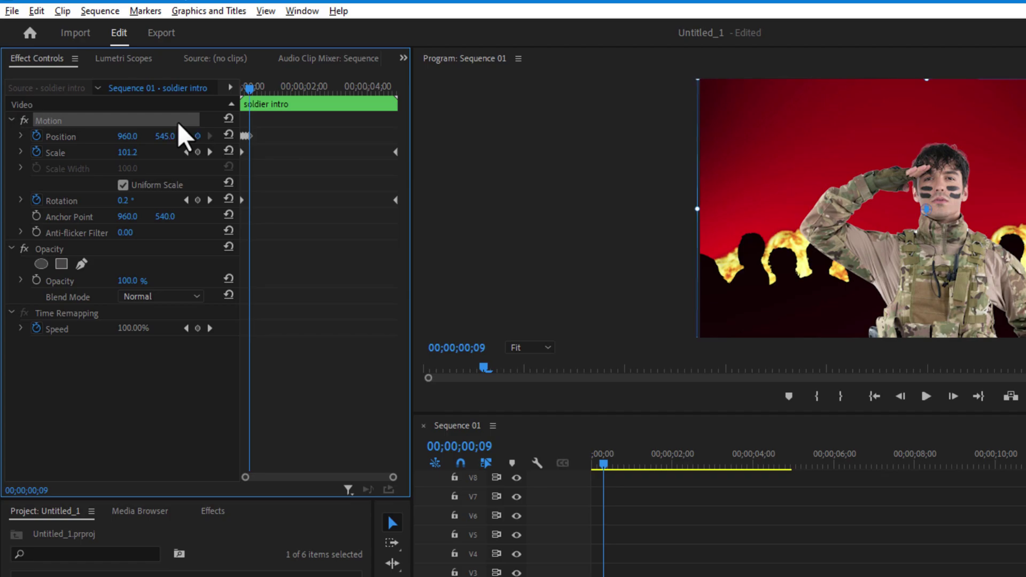
# Copy the soldier intro clip's position keyframes and paste them after the existing ones to extend the shake
pyautogui.moveTo(274, 131); pyautogui.dragTo(227, 141)
pyautogui.press('Right')
pyautogui.press('Right')
pyautogui.press('Right')
# Play back the soldier intro clip from the start to check the position shake
pyautogui.press('Home')
pyautogui.click(926, 396)
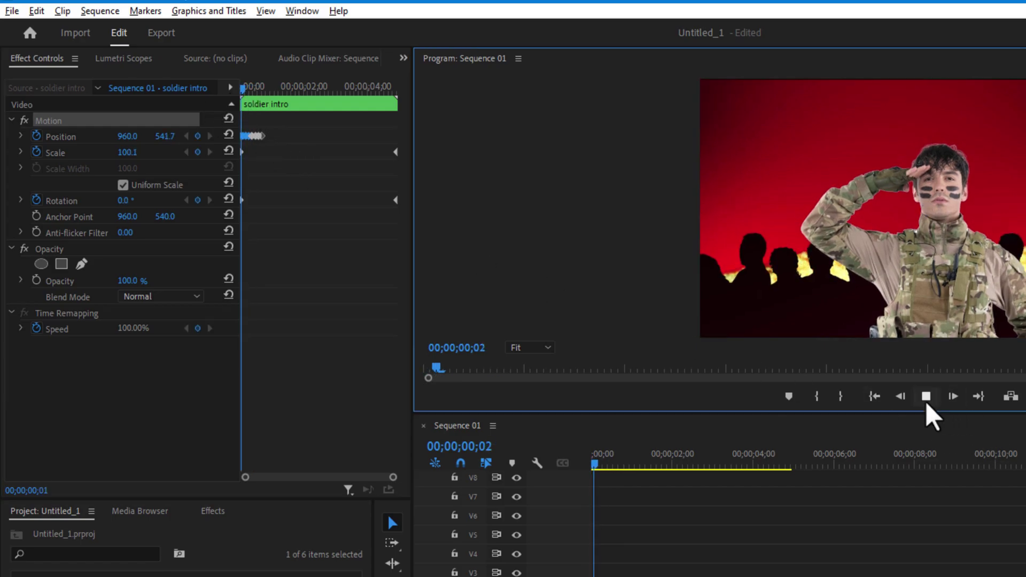
pyautogui.click(926, 396)
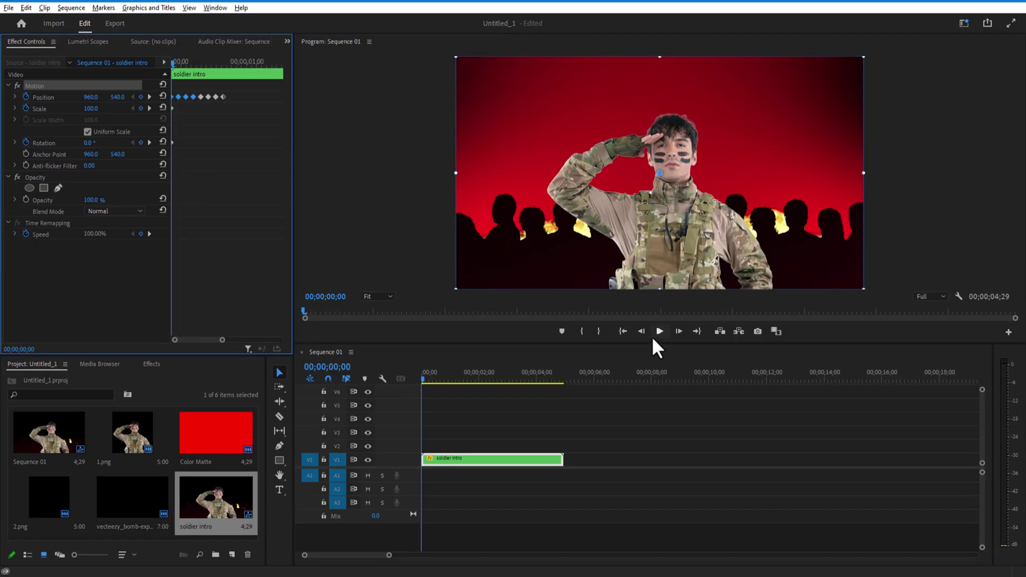
pyautogui.click(658, 334)
pyautogui.click(656, 337)
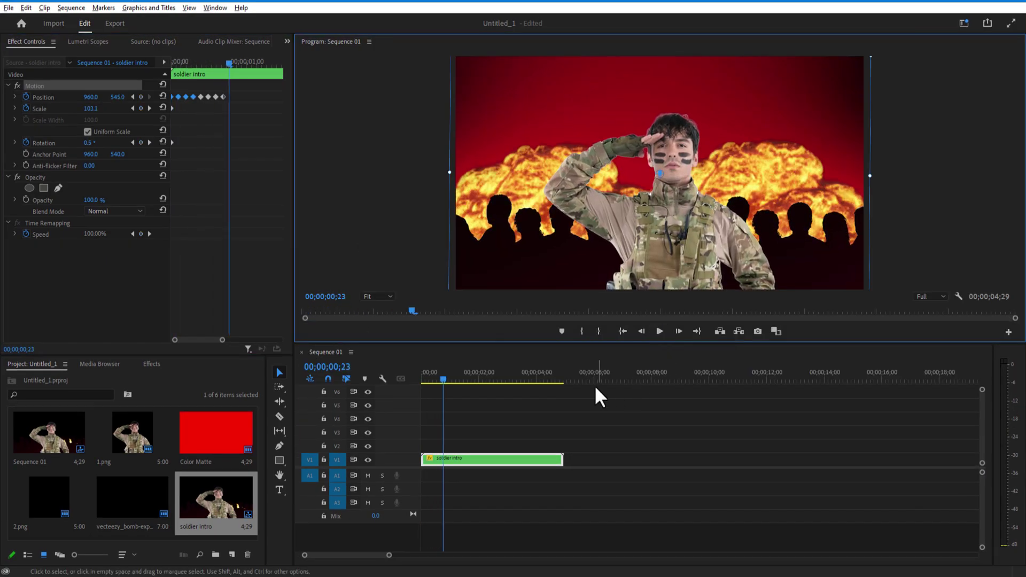
# Rename the ink overlay clip on track V2 to ink drop and trim its end to match the soldier intro clip
pyautogui.moveTo(444, 380); pyautogui.dragTo(408, 384)
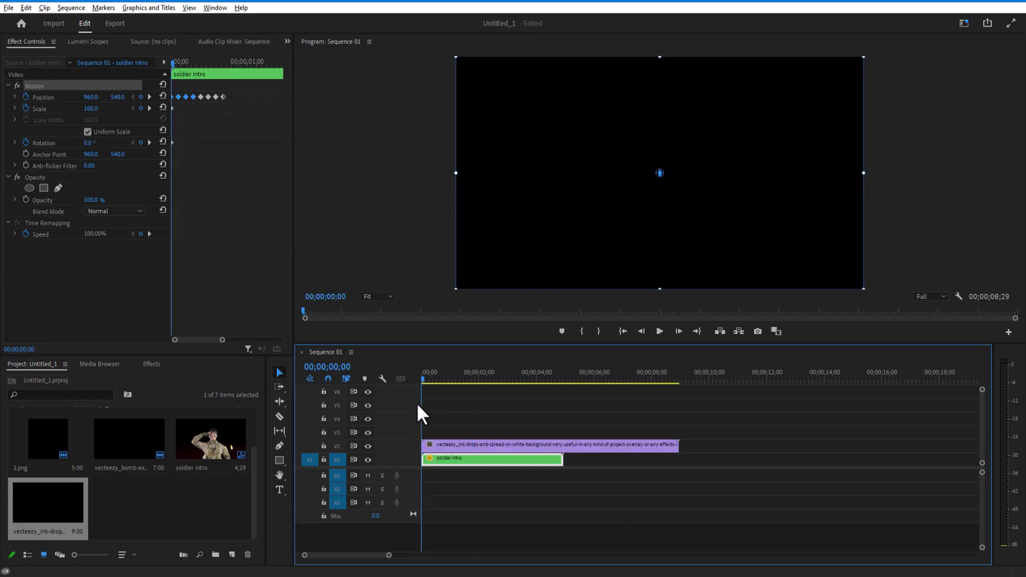
pyautogui.rightClick(449, 445)
pyautogui.click(504, 523)
pyautogui.write('ink drop')
pyautogui.press('Return')
pyautogui.moveTo(677, 446); pyautogui.dragTo(563, 445)
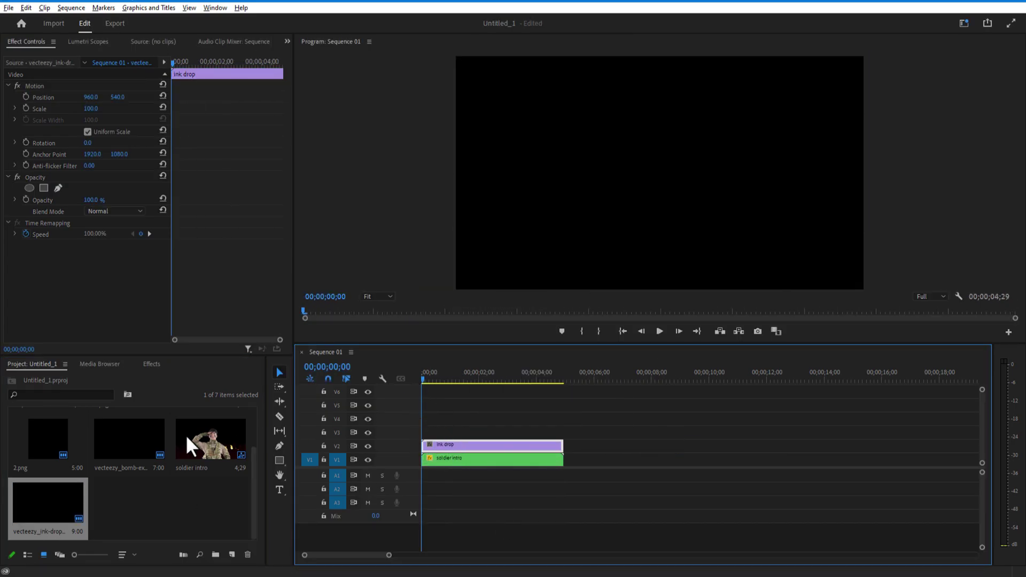
# Find the Ultra Key effect and apply it to the ink drop clip
pyautogui.click(152, 364)
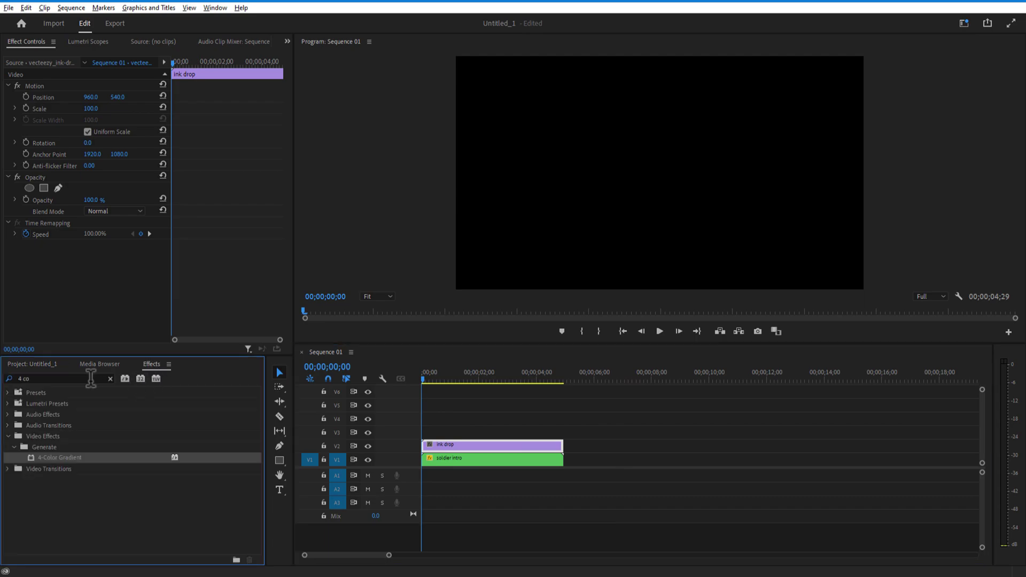
pyautogui.click(57, 378)
pyautogui.write('ultra')
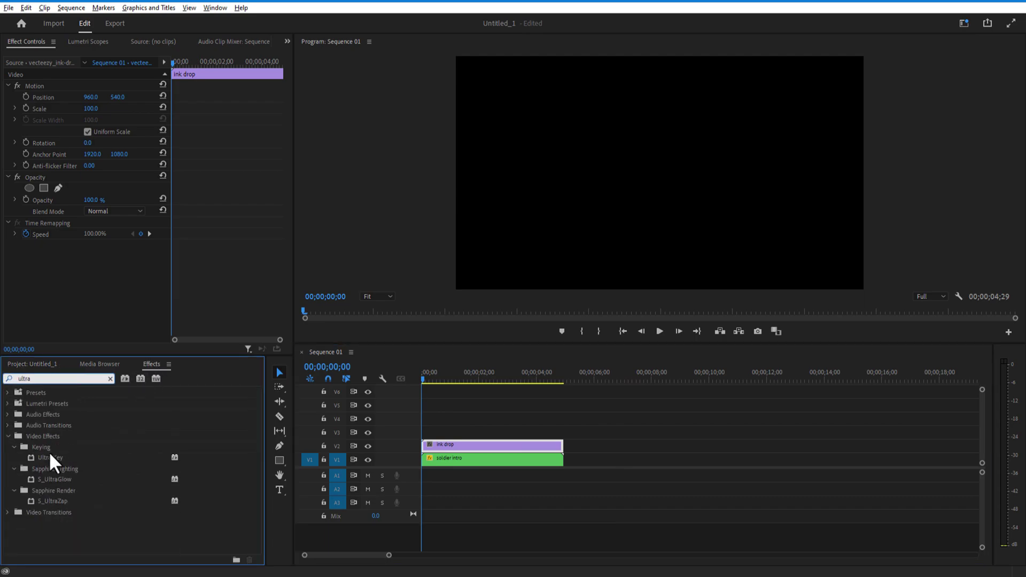
pyautogui.click(49, 451)
pyautogui.click(38, 458)
pyautogui.moveTo(63, 464)
pyautogui.mouseDown()
pyautogui.moveTo(465, 451)
pyautogui.moveTo(449, 451)
pyautogui.mouseUp()
# Key out the ink drop clip's white background with a sampled white key color and matte transparency 100, and preview it
pyautogui.moveTo(430, 382); pyautogui.dragTo(444, 386)
pyautogui.click(102, 248)
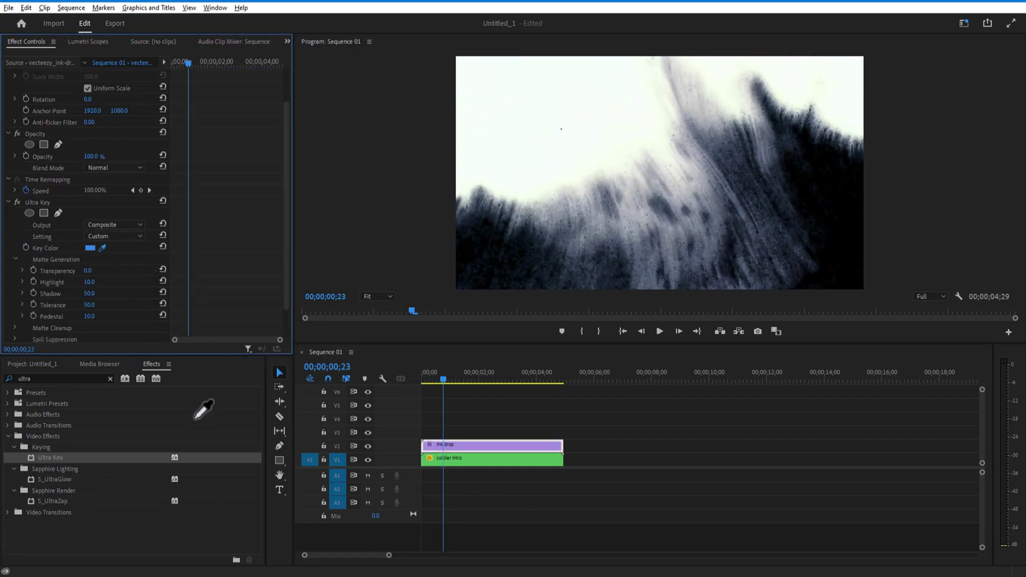
pyautogui.click(555, 106)
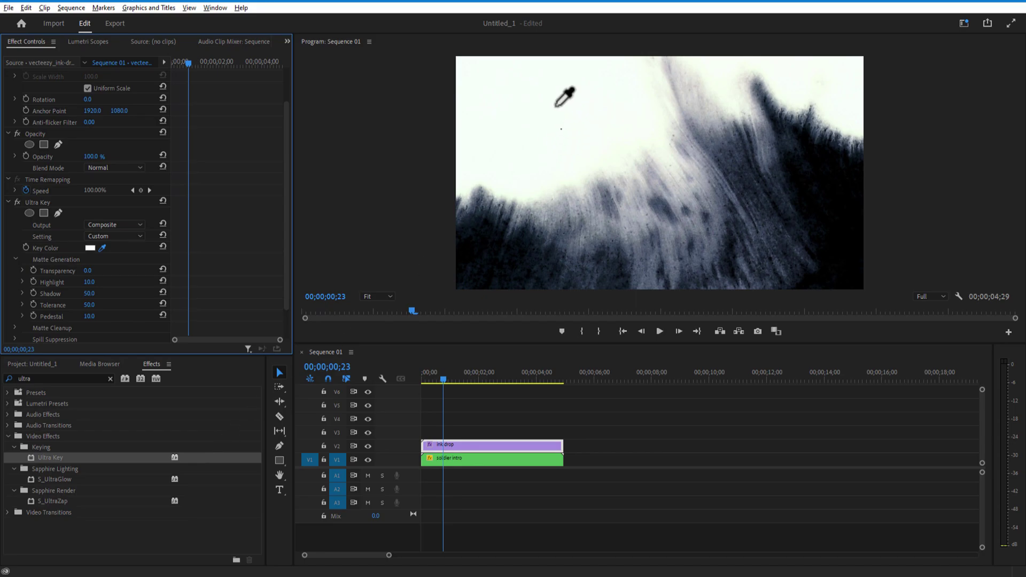
pyautogui.moveTo(91, 273); pyautogui.dragTo(145, 273)
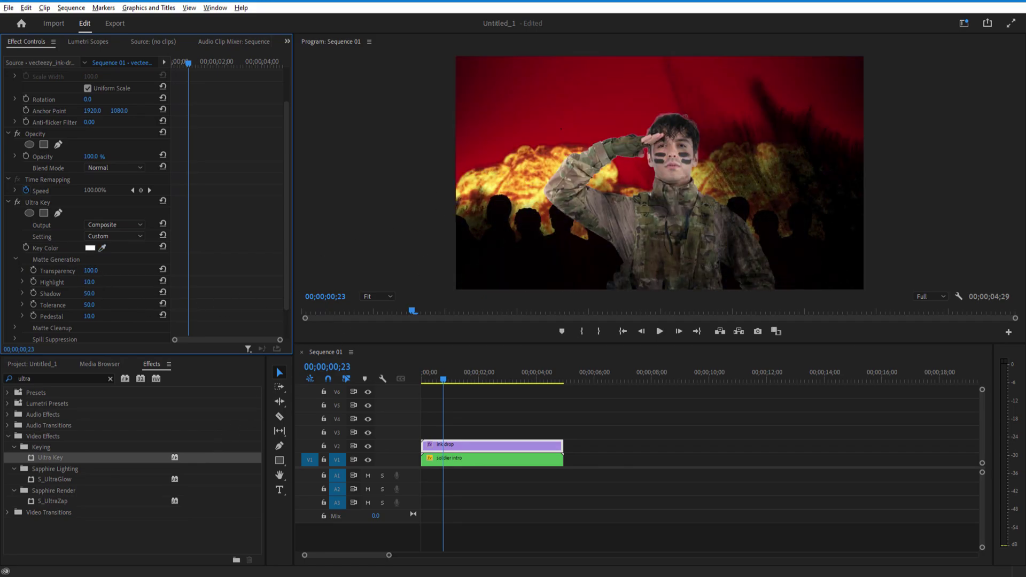
pyautogui.click(660, 332)
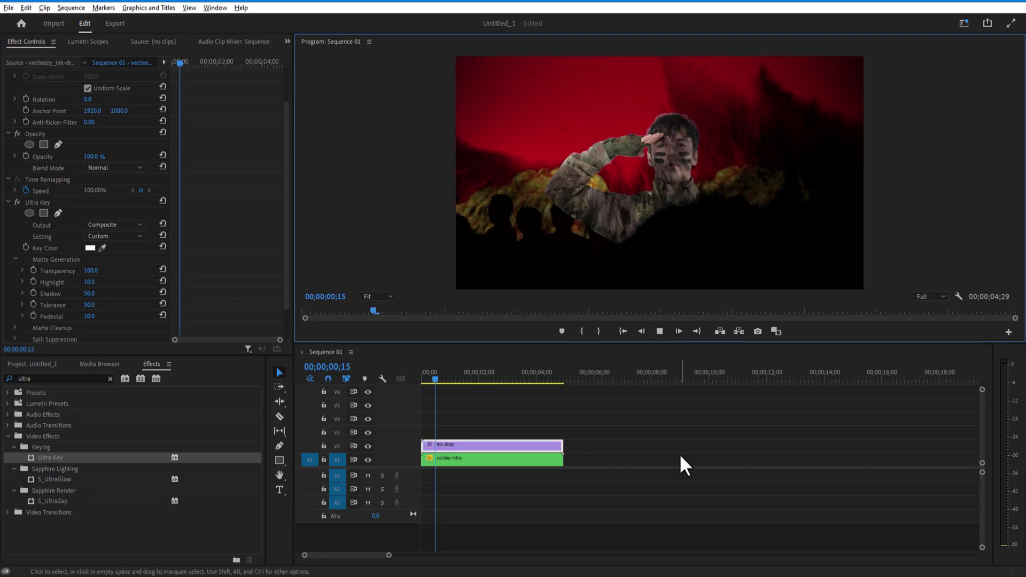
# Fade out the ink drop clip with opacity keyframes of 100% at 00;00;00;21 and 0% at 00;00;01;08
pyautogui.moveTo(478, 377); pyautogui.dragTo(441, 381)
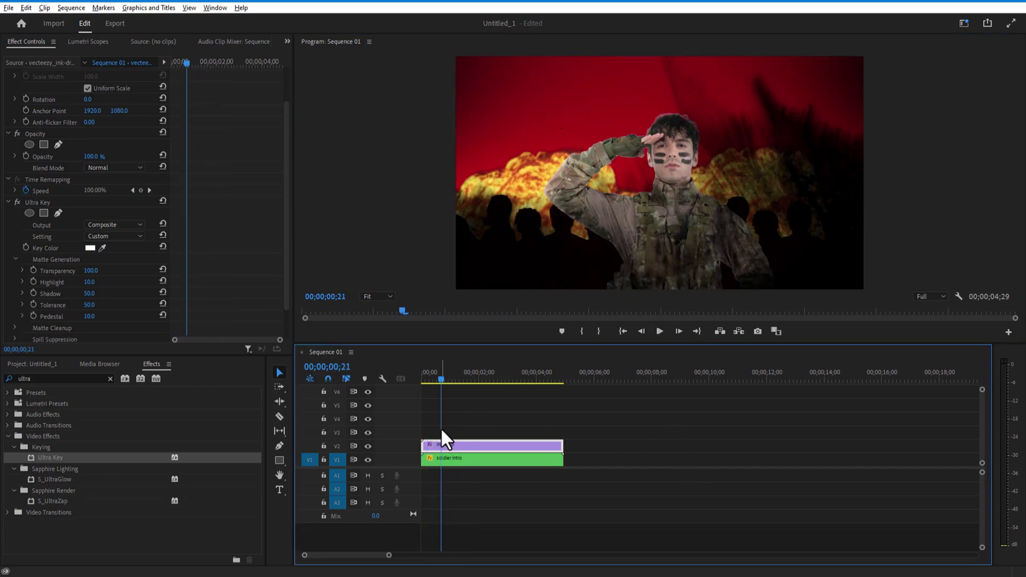
pyautogui.scroll(3, 109, 176)
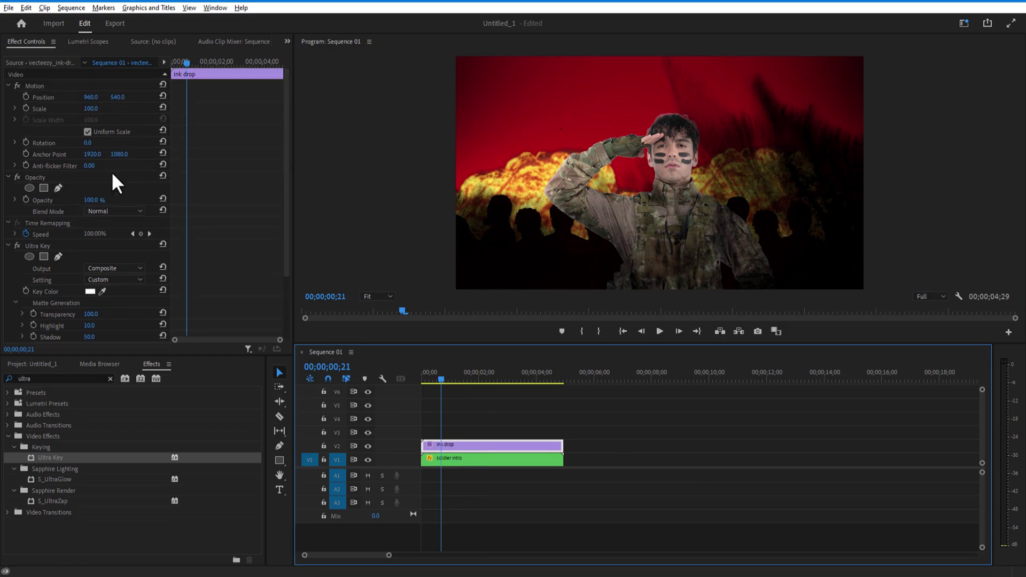
pyautogui.click(25, 200)
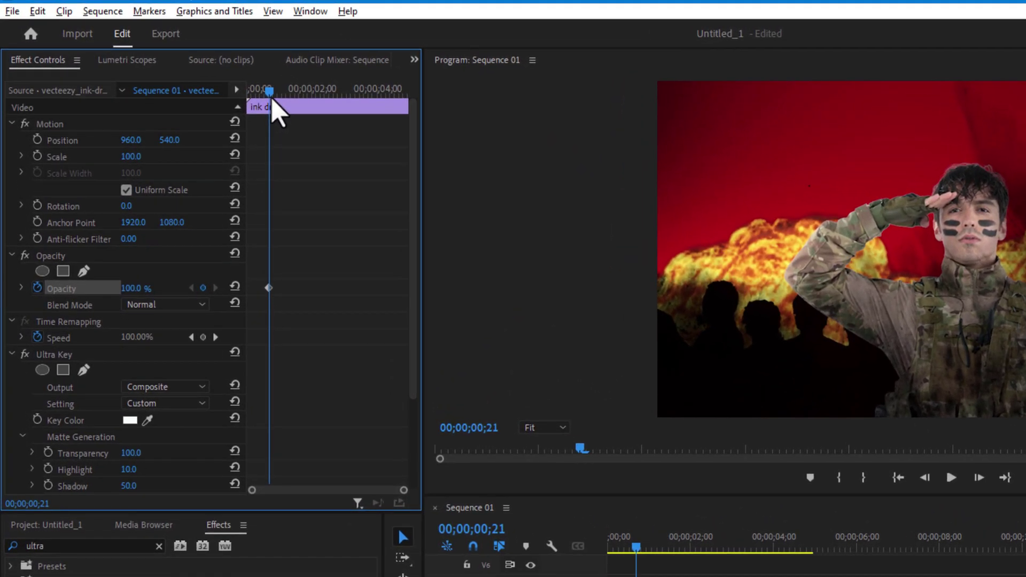
pyautogui.moveTo(188, 67); pyautogui.dragTo(193, 69)
pyautogui.moveTo(278, 101)
pyautogui.mouseDown()
pyautogui.moveTo(267, 100)
pyautogui.moveTo(290, 102)
pyautogui.mouseUp()
pyautogui.click(132, 289)
pyautogui.write('0')
pyautogui.press('Return')
# Split the ink drop clip at 00;00;01;08, where its fade-out ends
pyautogui.click(612, 536)
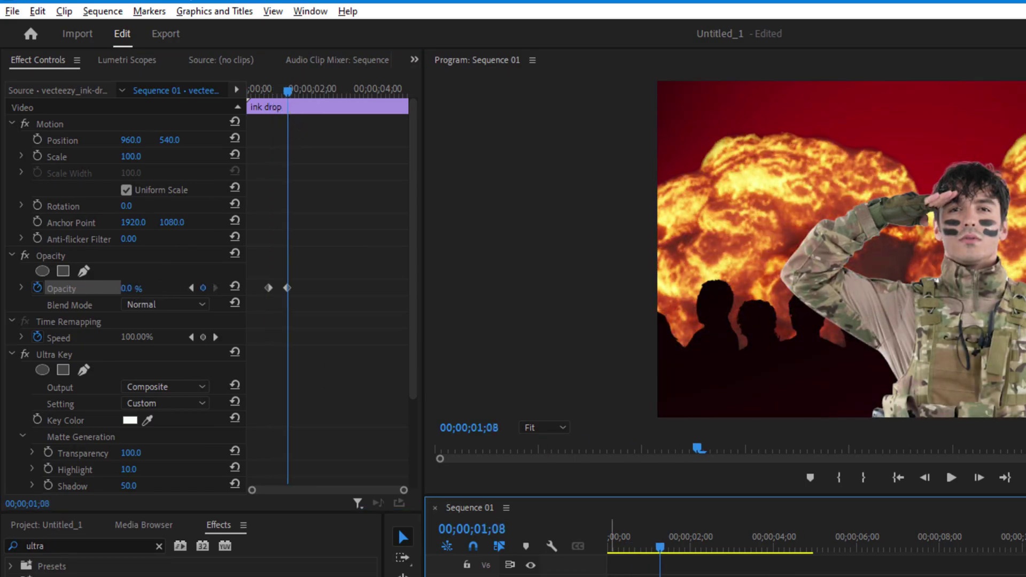
pyautogui.press('c')
pyautogui.click(458, 445)
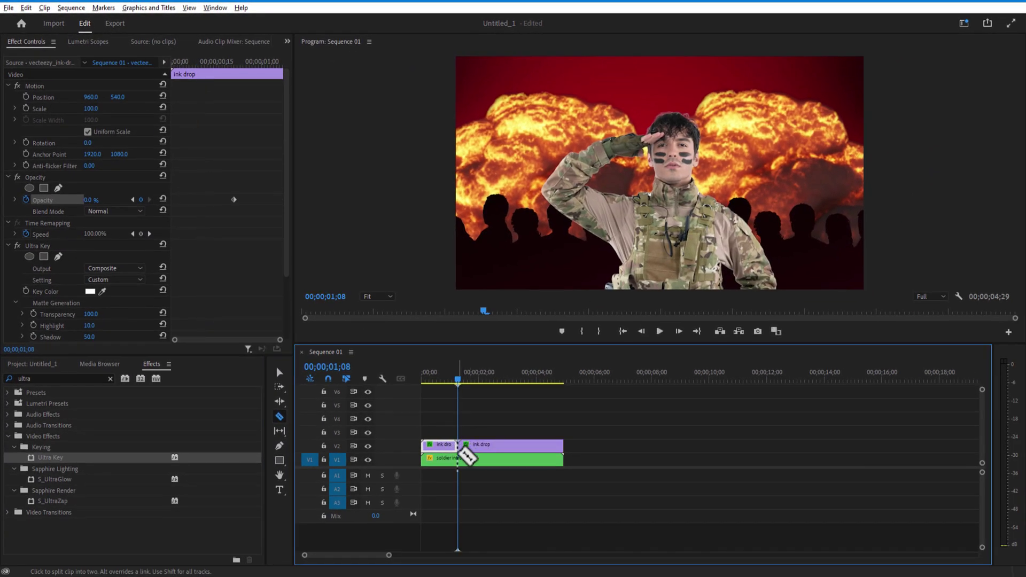
# Delete the remaining piece of the ink drop clip after the cut at 00;00;01;08
pyautogui.click(279, 373)
pyautogui.click(520, 446)
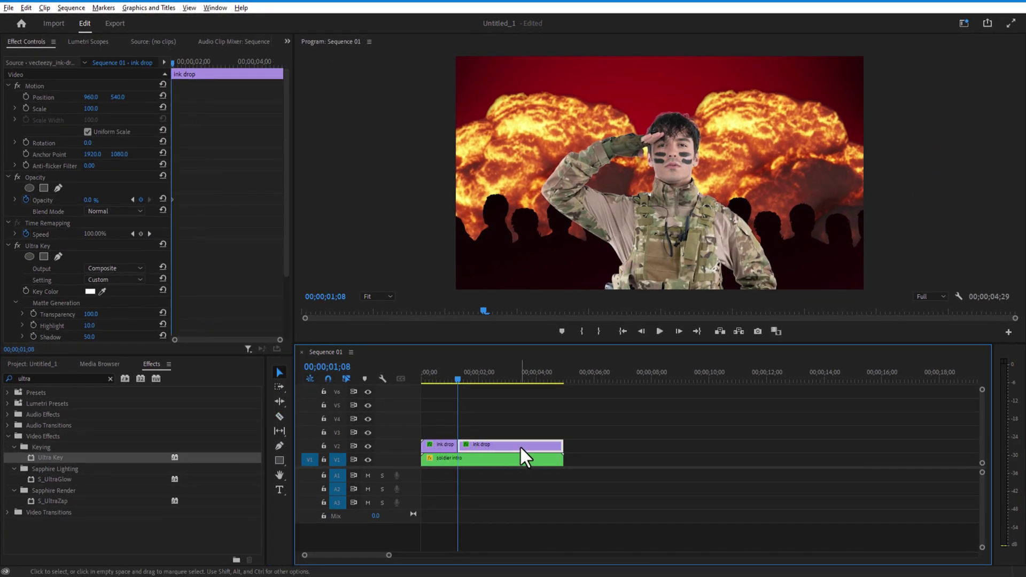
pyautogui.press('Delete')
# Shift the soldier intro clip's position shake keyframes forward in time to end near 00;00;01;05
pyautogui.moveTo(455, 378)
pyautogui.mouseDown()
pyautogui.moveTo(422, 383)
pyautogui.moveTo(449, 392)
pyautogui.mouseUp()
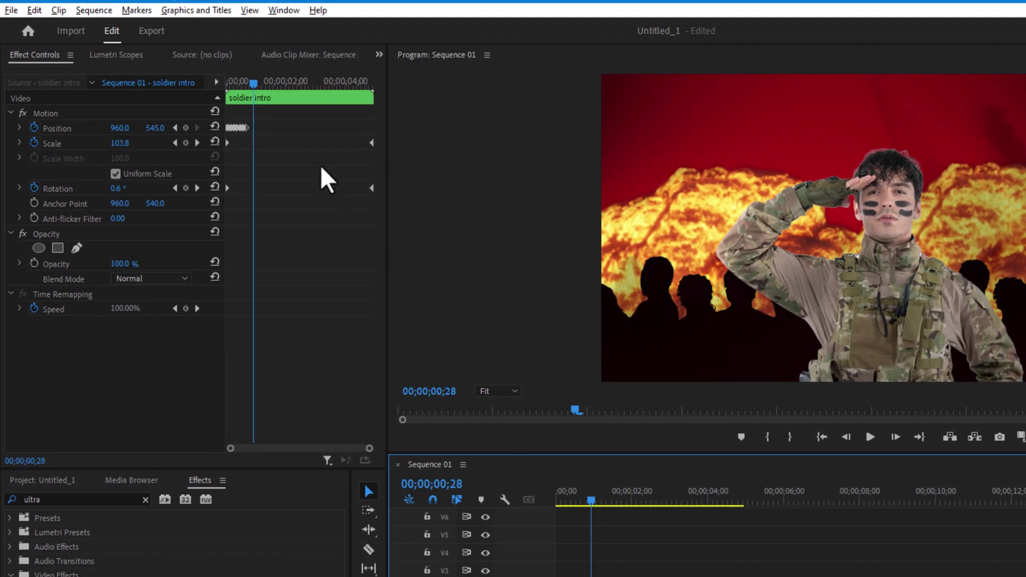
pyautogui.moveTo(273, 132)
pyautogui.mouseDown()
pyautogui.moveTo(226, 124)
pyautogui.moveTo(259, 133)
pyautogui.mouseUp()
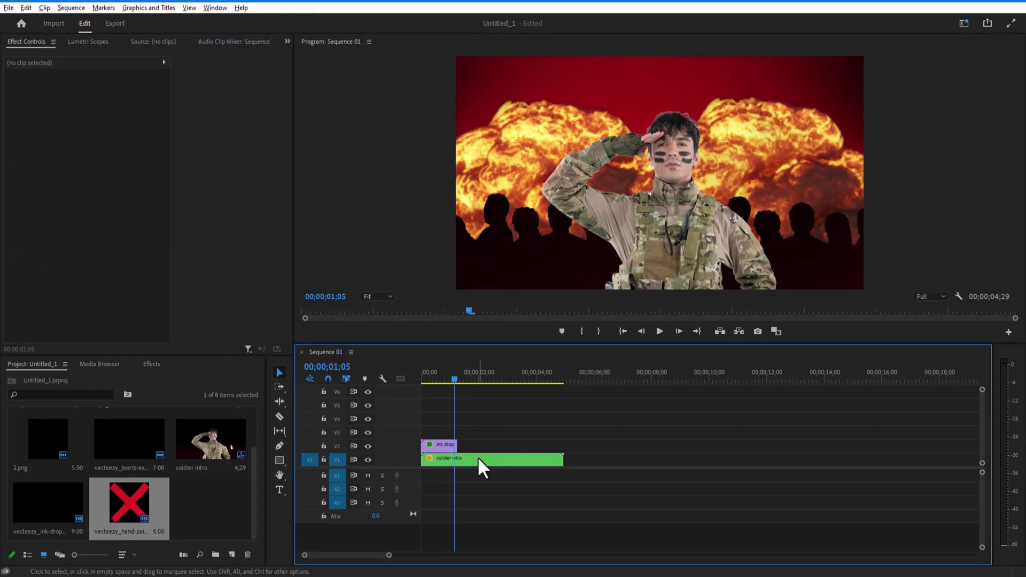
# Open the nested soldier intro sequence and place the hand-painted red X image on track V7 above the army layer
pyautogui.click(477, 463)
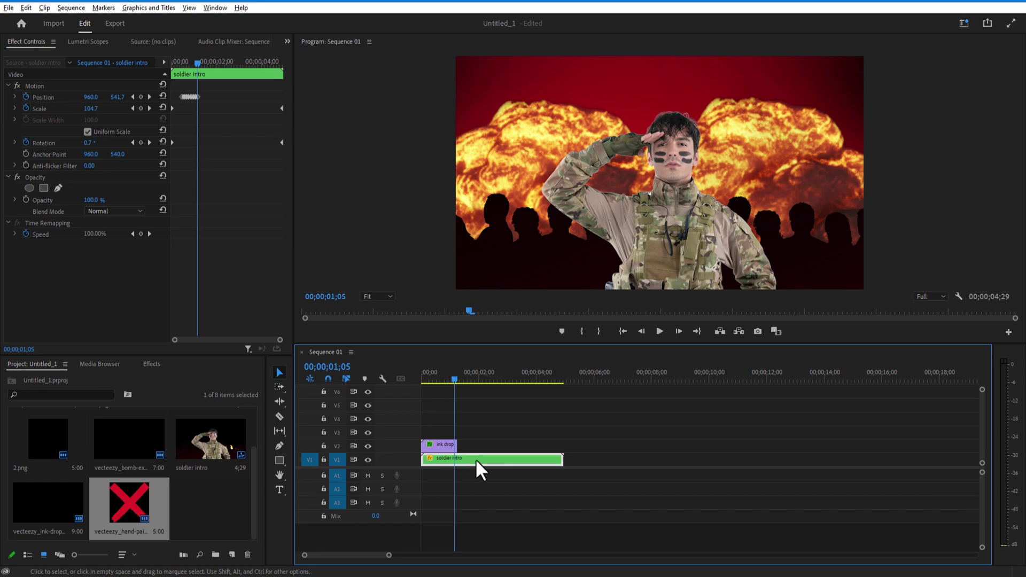
pyautogui.doubleClick(459, 459)
pyautogui.moveTo(454, 390); pyautogui.dragTo(456, 316)
pyautogui.moveTo(130, 508)
pyautogui.mouseDown()
pyautogui.moveTo(394, 481)
pyautogui.moveTo(451, 373)
pyautogui.moveTo(419, 366)
pyautogui.moveTo(460, 365)
pyautogui.mouseUp()
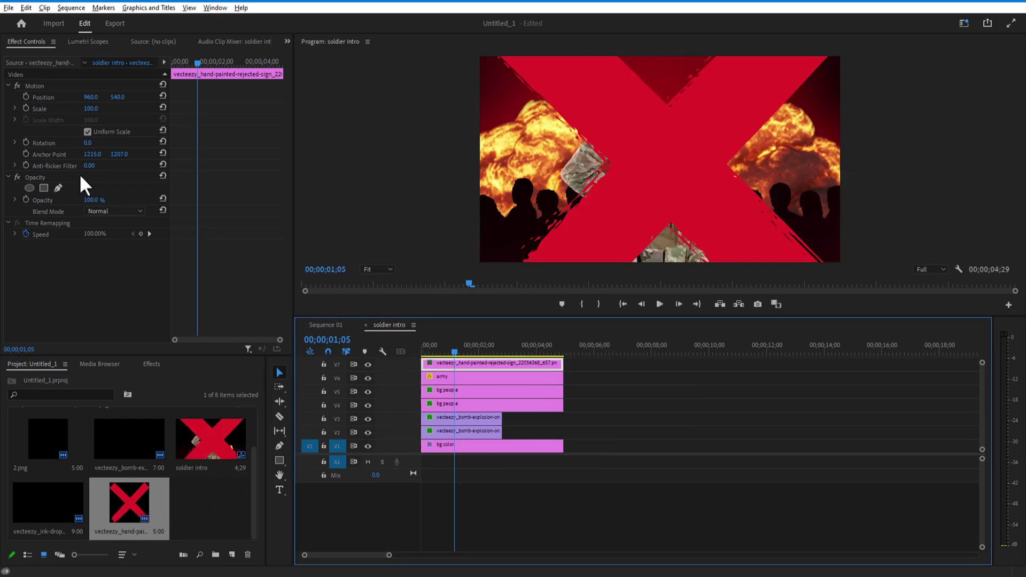
# Set the red X clip's scale to 2
pyautogui.click(91, 108)
pyautogui.write('2')
pyautogui.press('Return')
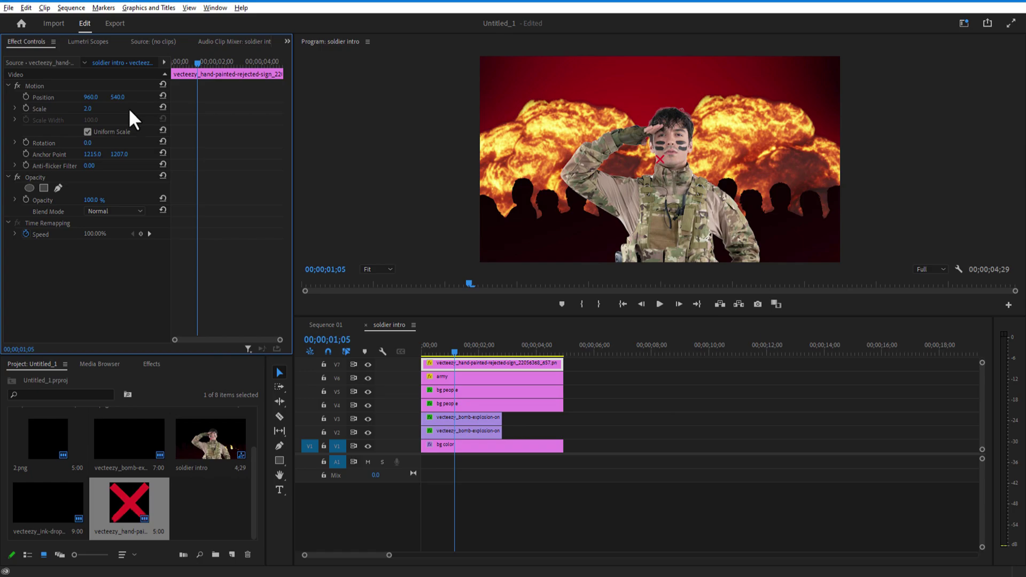
# Rename the red X clip as x
pyautogui.rightClick(447, 364)
pyautogui.click(486, 516)
pyautogui.write('x')
pyautogui.press('Return')
# Position the x clip over one of the soldier's eyes at 968, 416, and duplicate it on V8 over the other eye at 1062, 416
pyautogui.moveTo(439, 317); pyautogui.dragTo(439, 299)
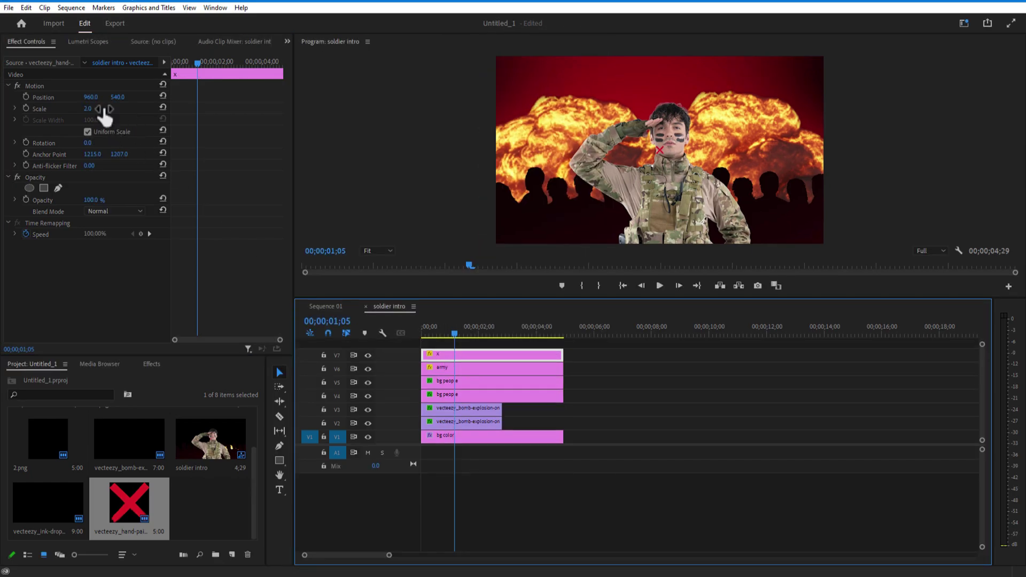
pyautogui.moveTo(91, 98); pyautogui.dragTo(80, 98)
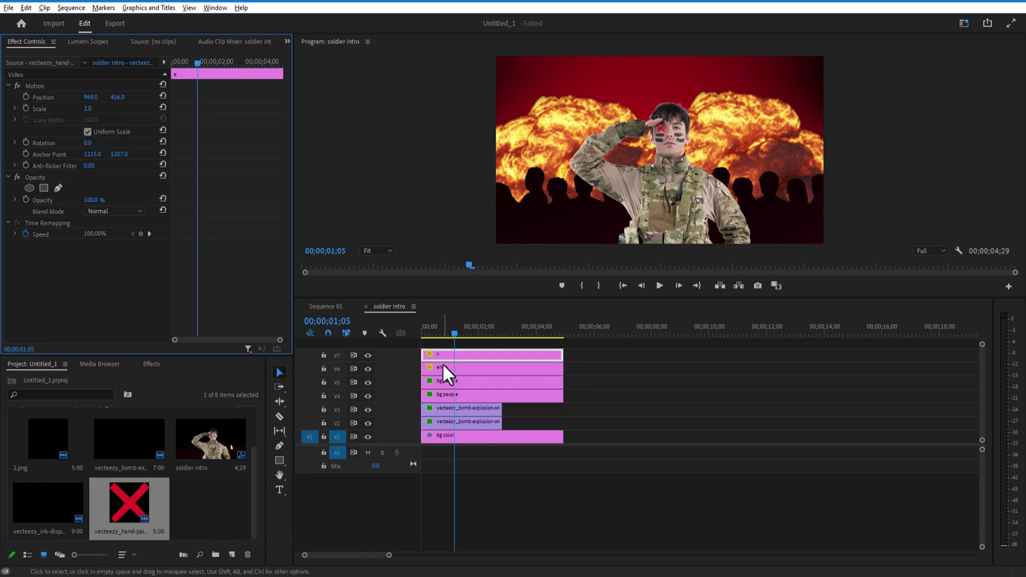
pyautogui.moveTo(447, 354); pyautogui.dragTo(446, 342)
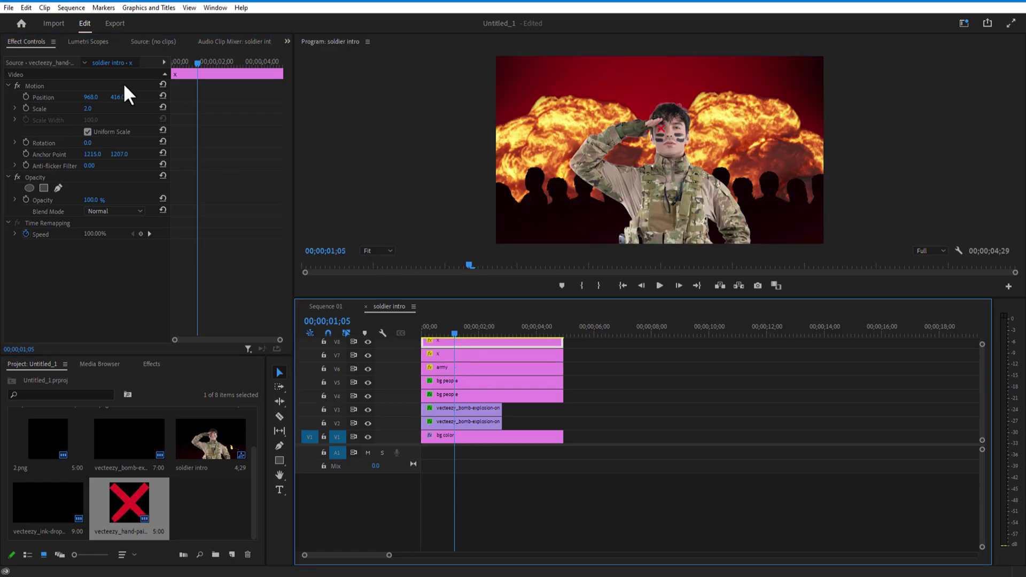
pyautogui.moveTo(92, 98); pyautogui.dragTo(110, 98)
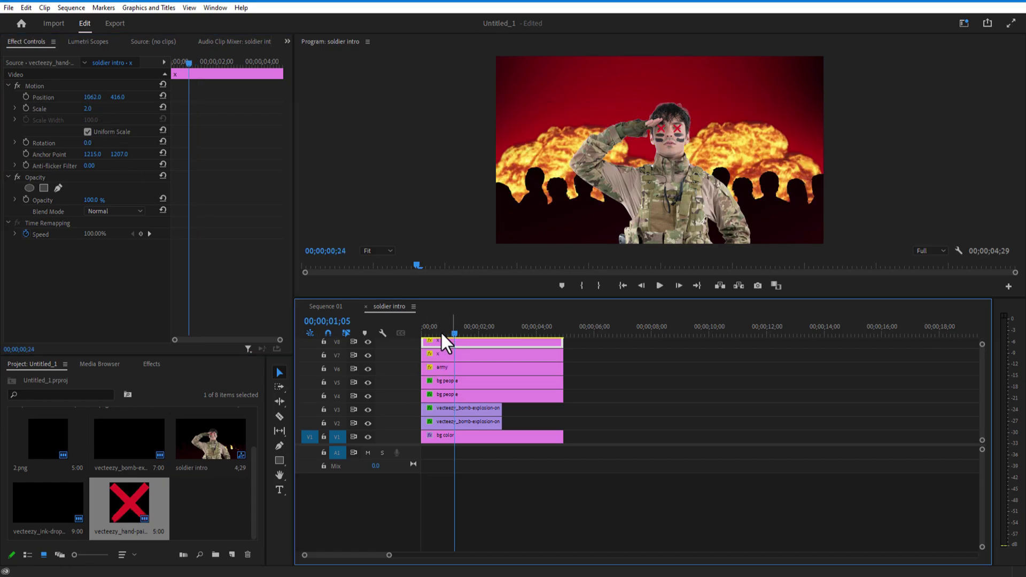
# Offset the two x clips in the soldier intro sequence so they start after the scene begins, and preview Sequence 01
pyautogui.click(337, 308)
pyautogui.moveTo(456, 333)
pyautogui.mouseDown()
pyautogui.moveTo(438, 341)
pyautogui.moveTo(453, 344)
pyautogui.moveTo(428, 335)
pyautogui.moveTo(797, 349)
pyautogui.moveTo(624, 348)
pyautogui.mouseUp()
pyautogui.click(390, 307)
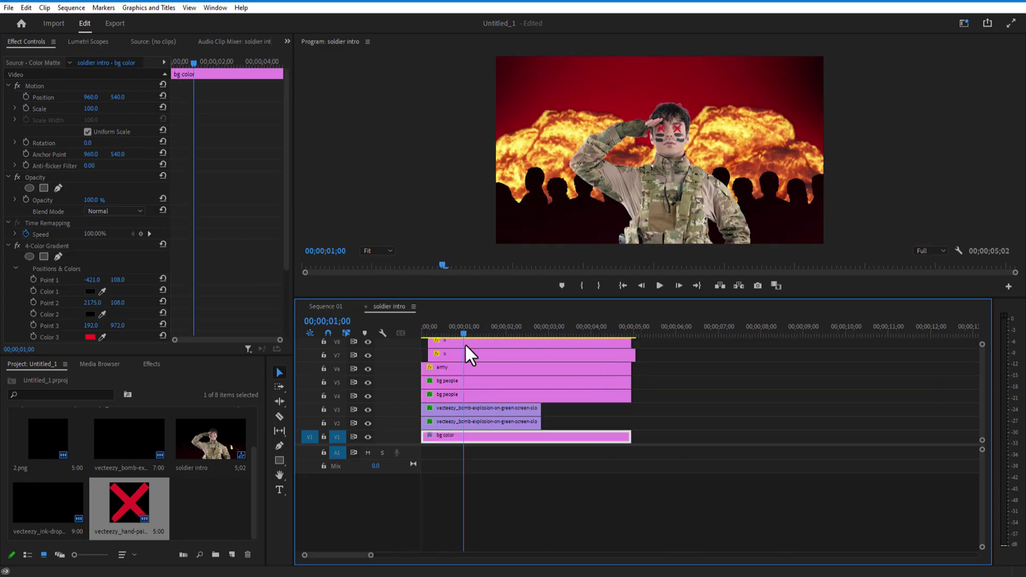
pyautogui.moveTo(433, 342)
pyautogui.mouseDown()
pyautogui.moveTo(474, 355)
pyautogui.moveTo(421, 336)
pyautogui.mouseUp()
pyautogui.click(329, 305)
pyautogui.click(659, 286)
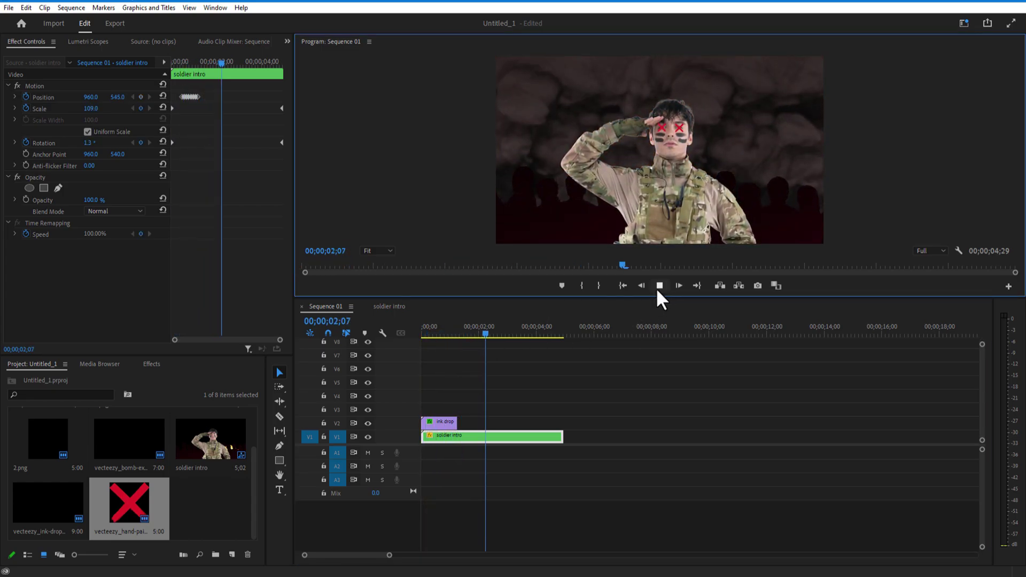
pyautogui.moveTo(462, 338)
pyautogui.mouseDown()
pyautogui.moveTo(448, 345)
pyautogui.moveTo(460, 350)
pyautogui.mouseUp()
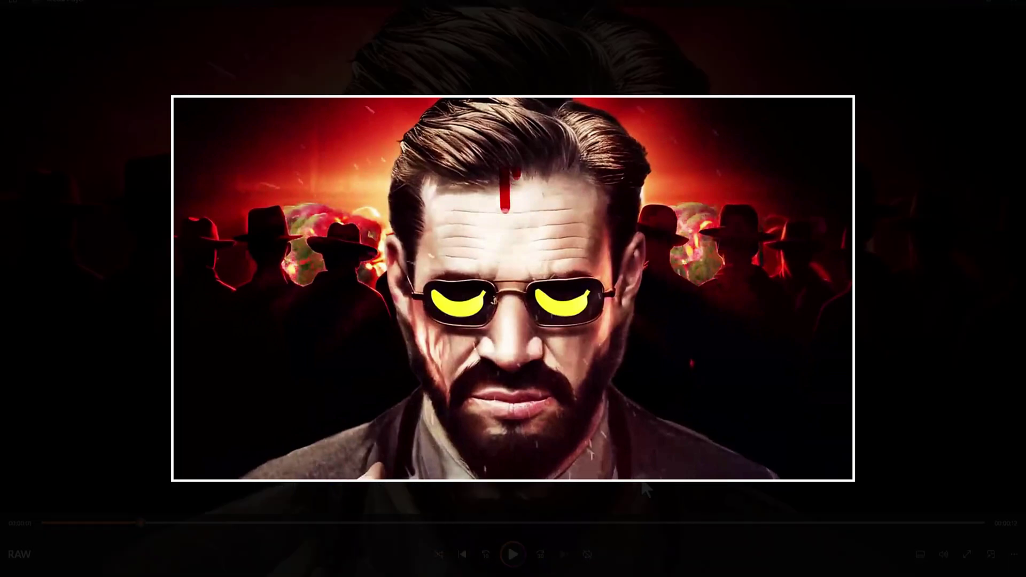
# Place the smoke fire sparks video on V3 at the start of Sequence 01 and trim it to the soldier intro clip's length
pyautogui.click(217, 539)
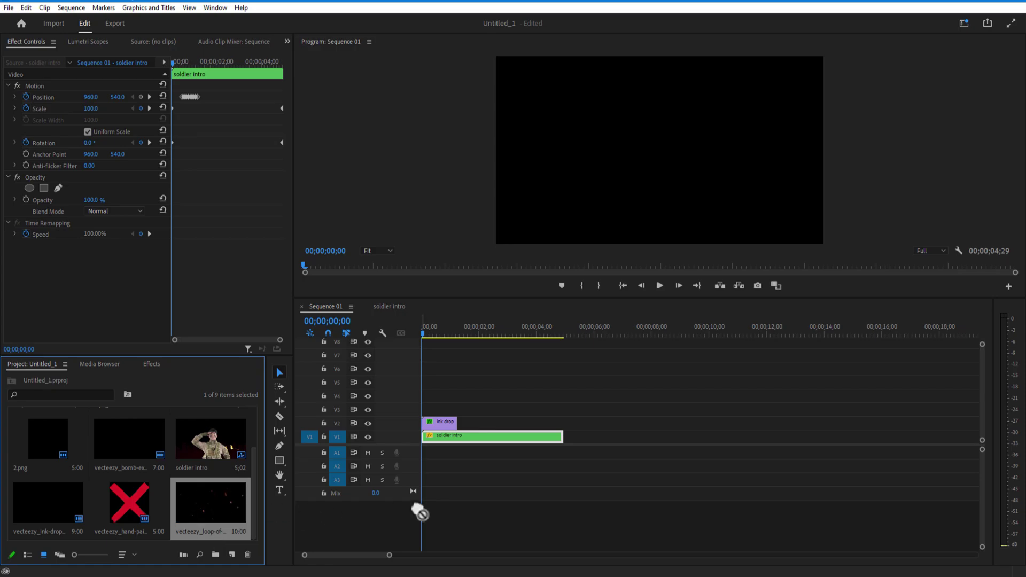
pyautogui.moveTo(420, 513); pyautogui.dragTo(428, 411)
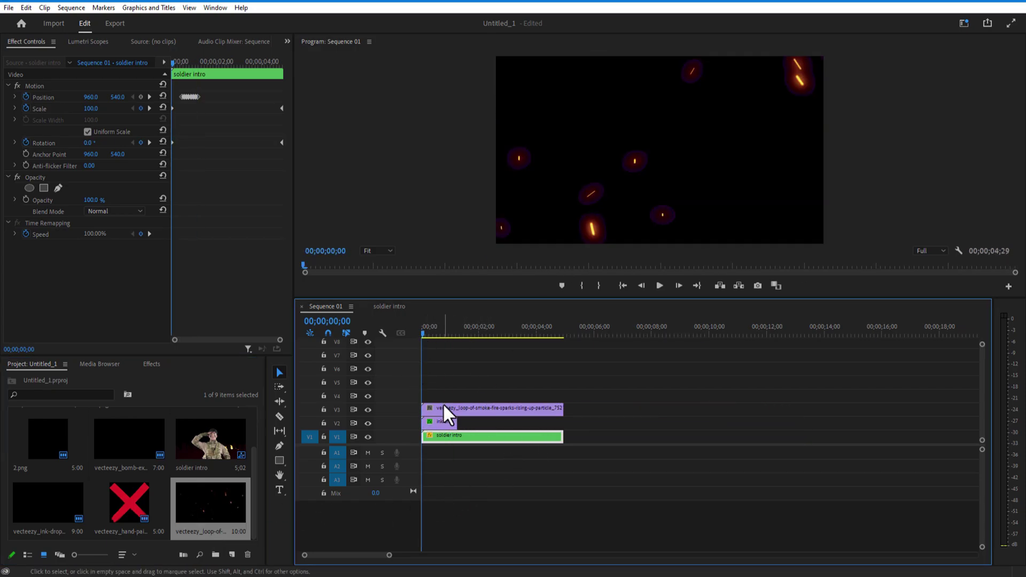
pyautogui.click(443, 409)
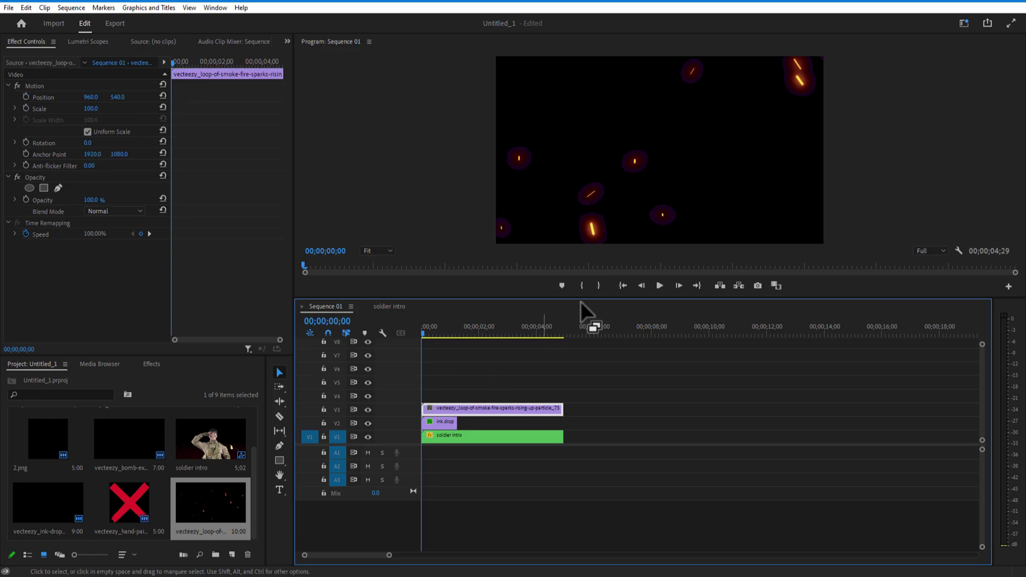
# Apply Ultra Key to the sparks clip and key out its black background with a black key color and matte transparency 45
pyautogui.click(140, 366)
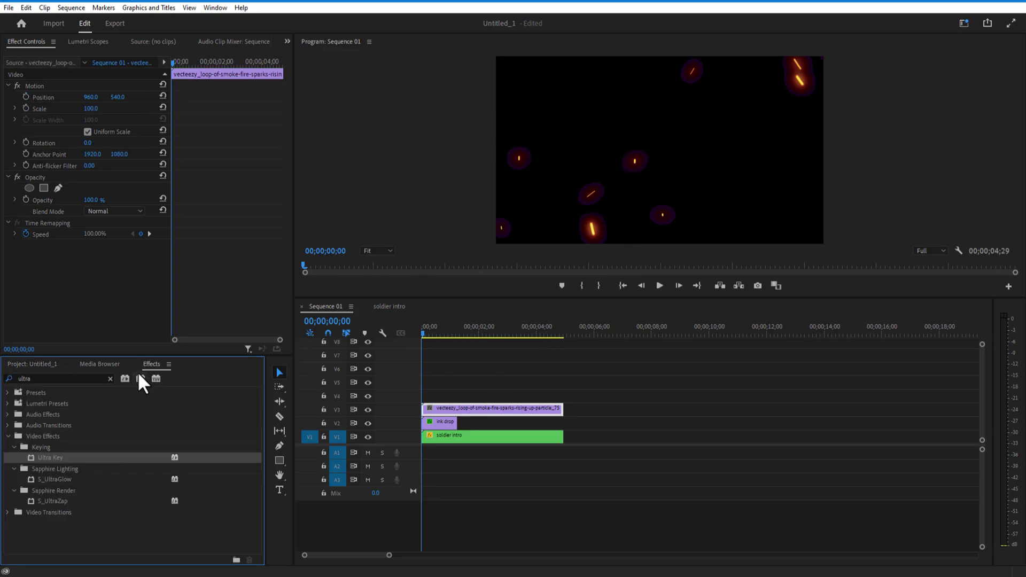
pyautogui.moveTo(533, 468); pyautogui.dragTo(508, 410)
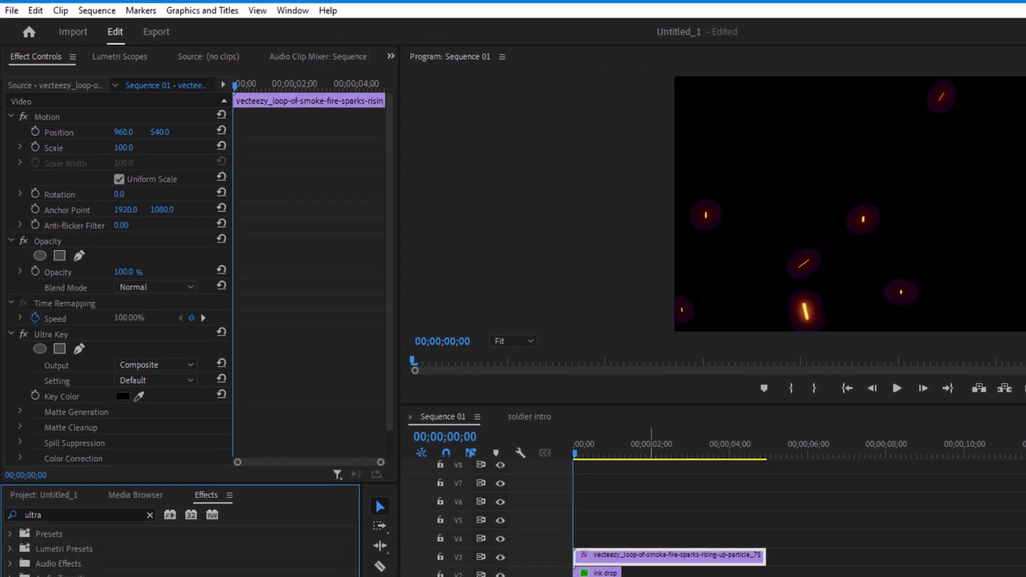
pyautogui.scroll(-2, 63, 458)
pyautogui.click(22, 434)
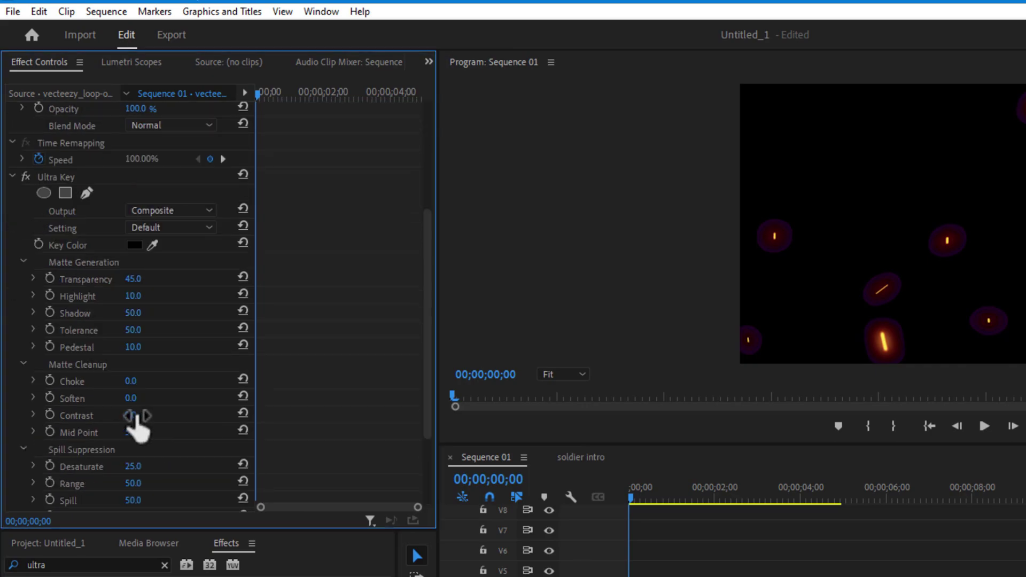
pyautogui.moveTo(137, 417); pyautogui.dragTo(262, 417)
pyautogui.moveTo(632, 498); pyautogui.dragTo(642, 500)
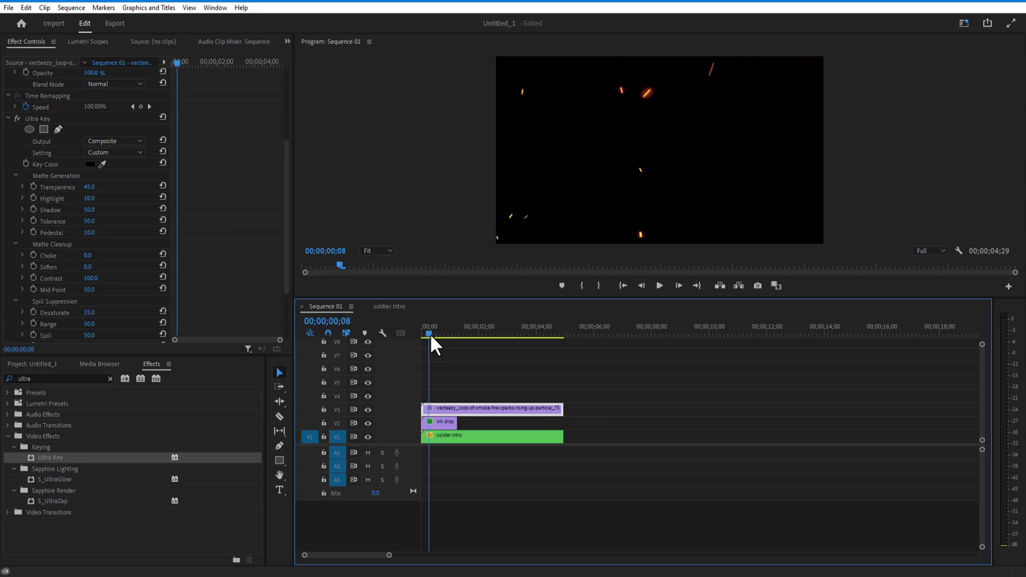
pyautogui.moveTo(430, 336); pyautogui.dragTo(467, 351)
# Duplicate the keyed sparks clip onto V4 and shift the copy's horizontal position to -256
pyautogui.moveTo(469, 409); pyautogui.dragTo(477, 394)
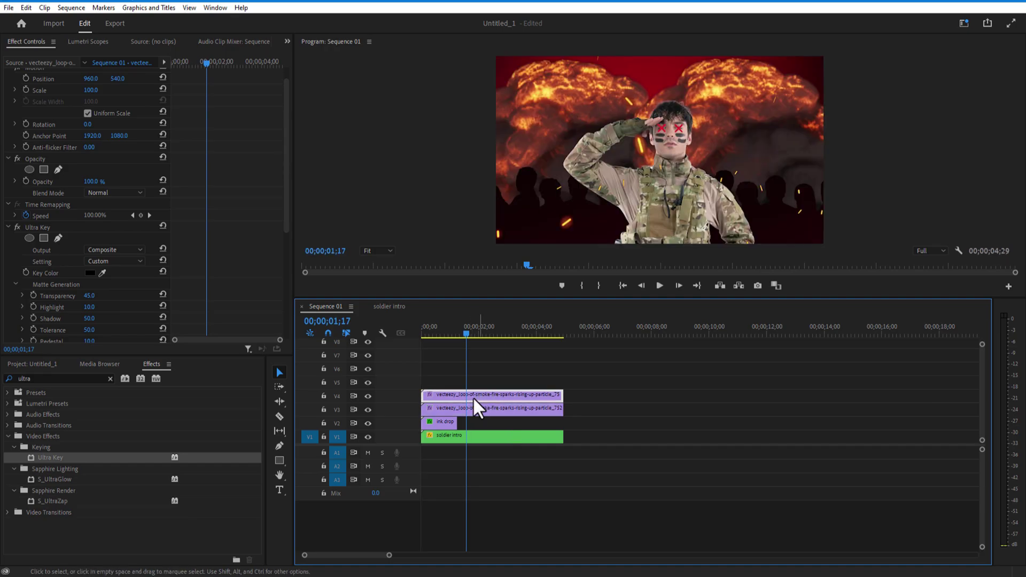
pyautogui.click(474, 397)
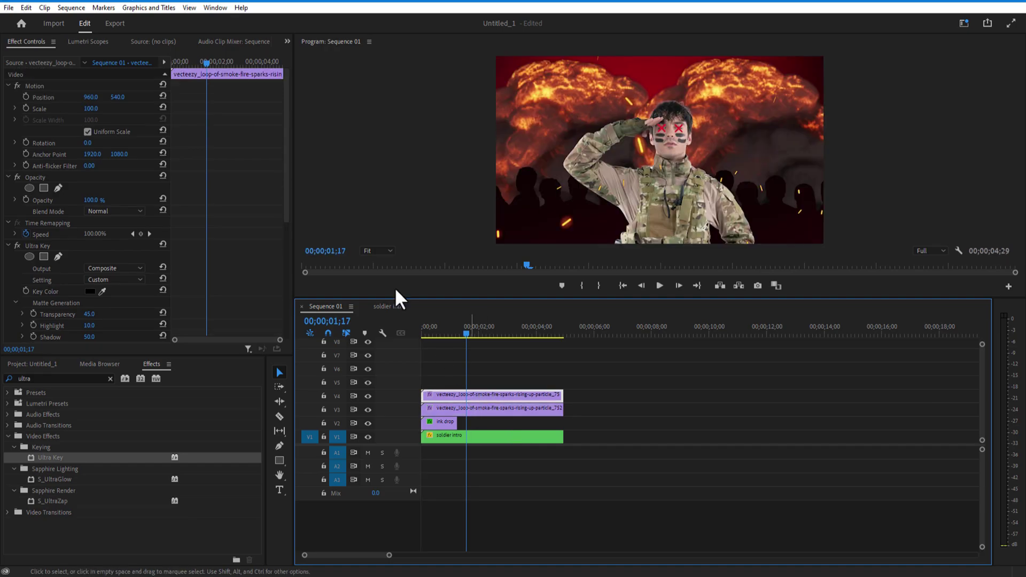
pyautogui.moveTo(92, 98); pyautogui.dragTo(142, 99)
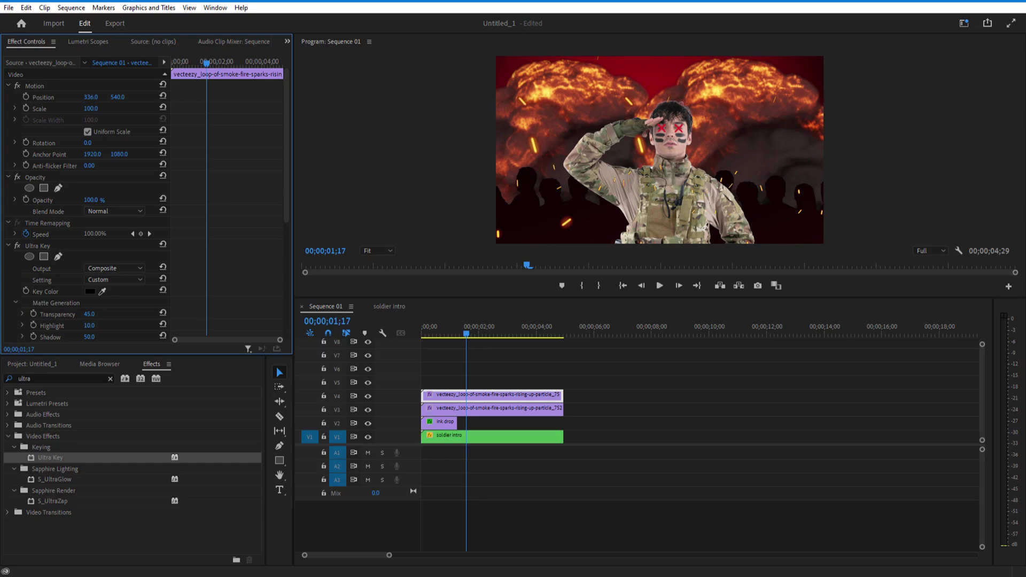
pyautogui.moveTo(421, 337); pyautogui.dragTo(447, 363)
# Set both sparks clips' blend mode to Screen and the V4 copy's opacity to 50%
pyautogui.click(114, 211)
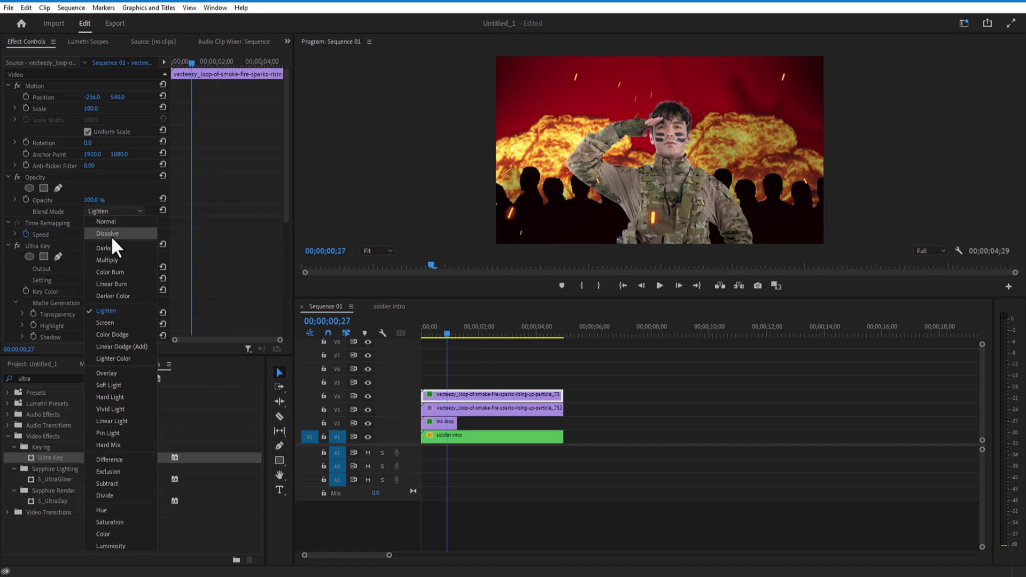
pyautogui.click(107, 323)
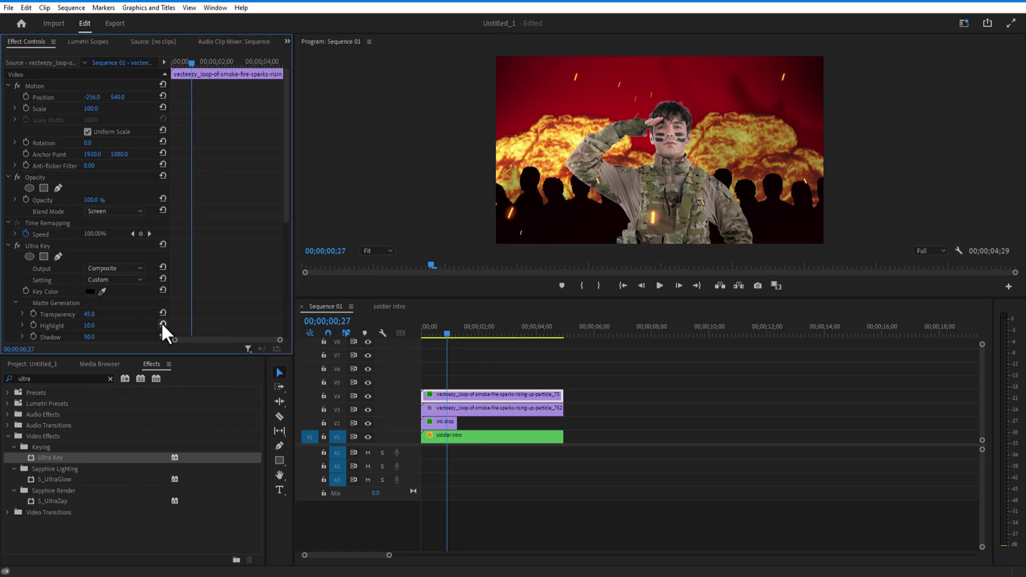
pyautogui.click(464, 409)
pyautogui.click(115, 211)
pyautogui.click(119, 323)
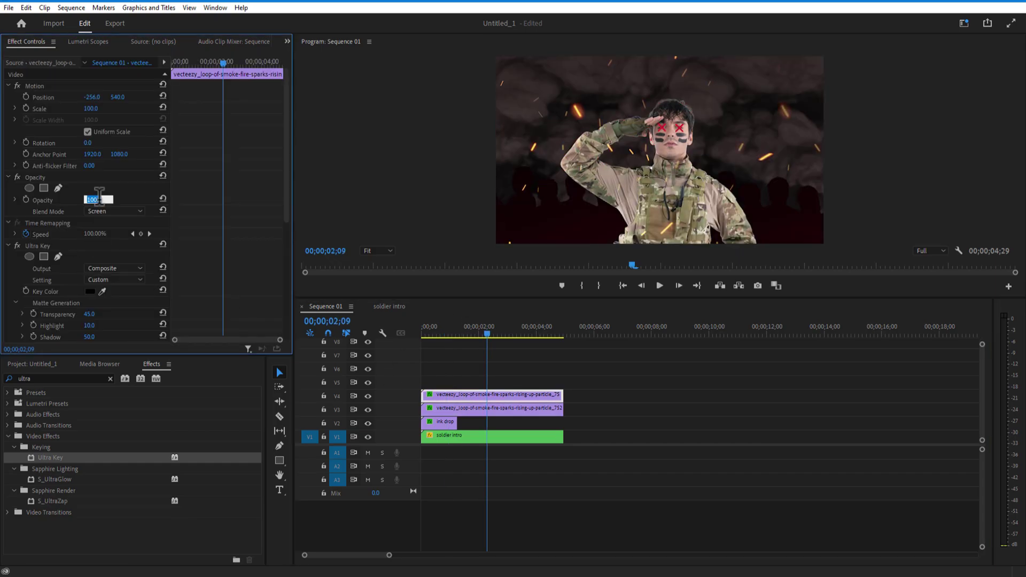
pyautogui.moveTo(478, 334); pyautogui.dragTo(445, 354)
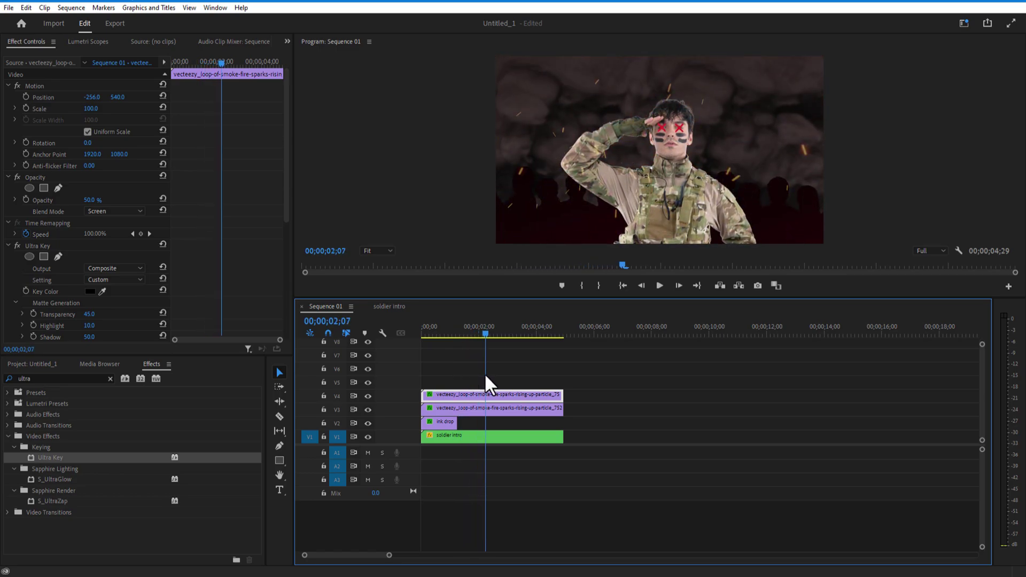
# Split all running clips at 00;00;02;00 and delete everything after the cut
pyautogui.moveTo(499, 378); pyautogui.dragTo(477, 337)
pyautogui.press('c')
pyautogui.keyDown('shift'); pyautogui.click(479, 401); pyautogui.keyUp('shift')
pyautogui.press('v')
pyautogui.moveTo(499, 454); pyautogui.dragTo(492, 395)
pyautogui.press('Delete')
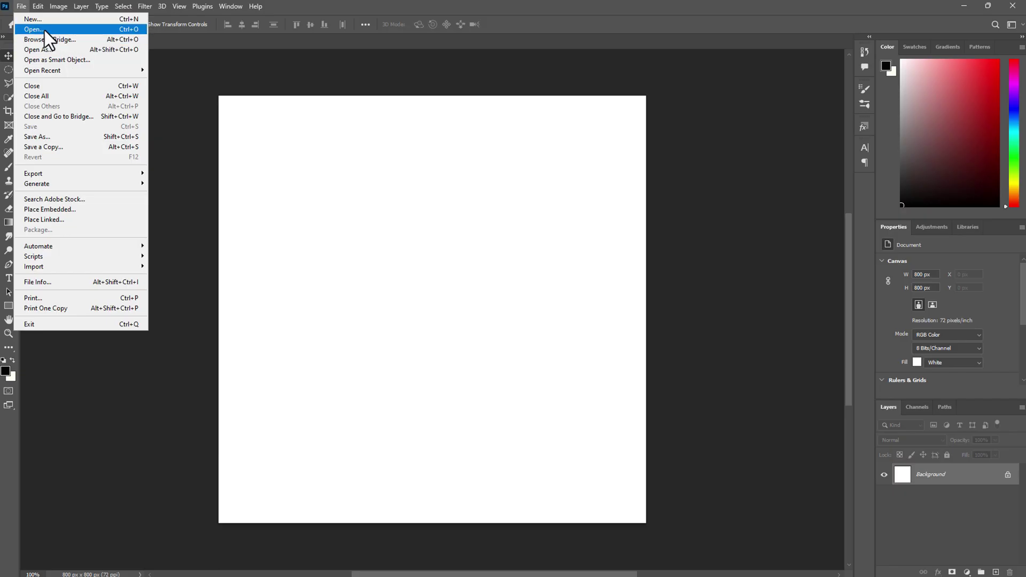
# Switch to Photoshop and open war-conflict-landscape-with-people-fighting.jpg and the blank photo frame image
pyautogui.click(253, 212)
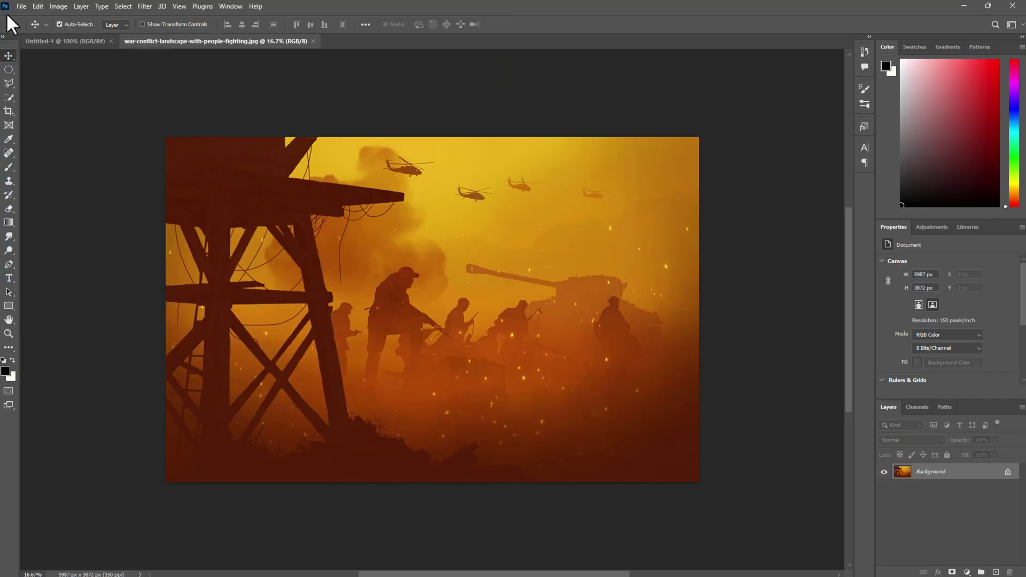
pyautogui.click(22, 6)
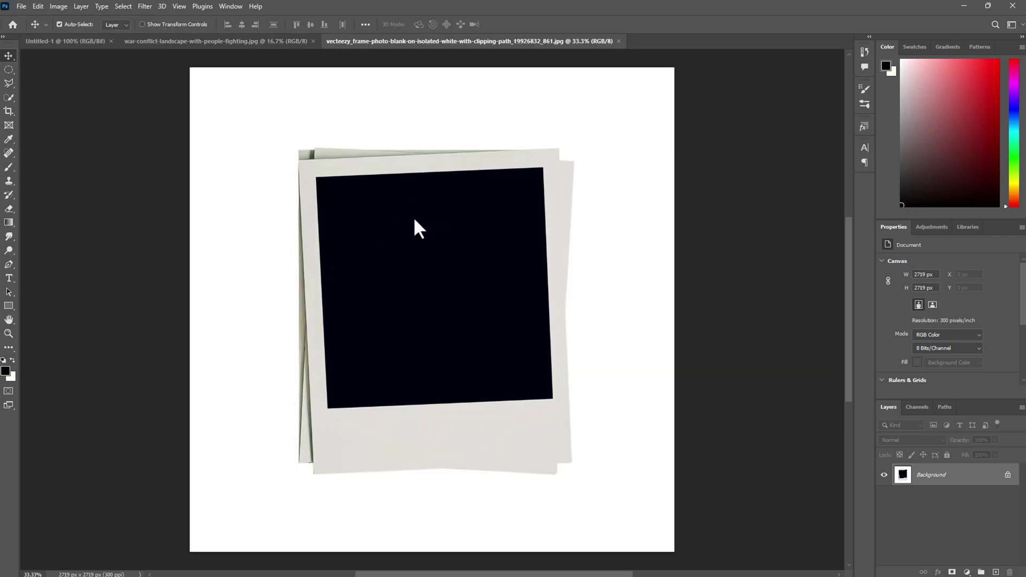
pyautogui.click(404, 220)
# Select the photo frame stack with Select Subject and move it into the Untitled-1 document
pyautogui.click(7, 98)
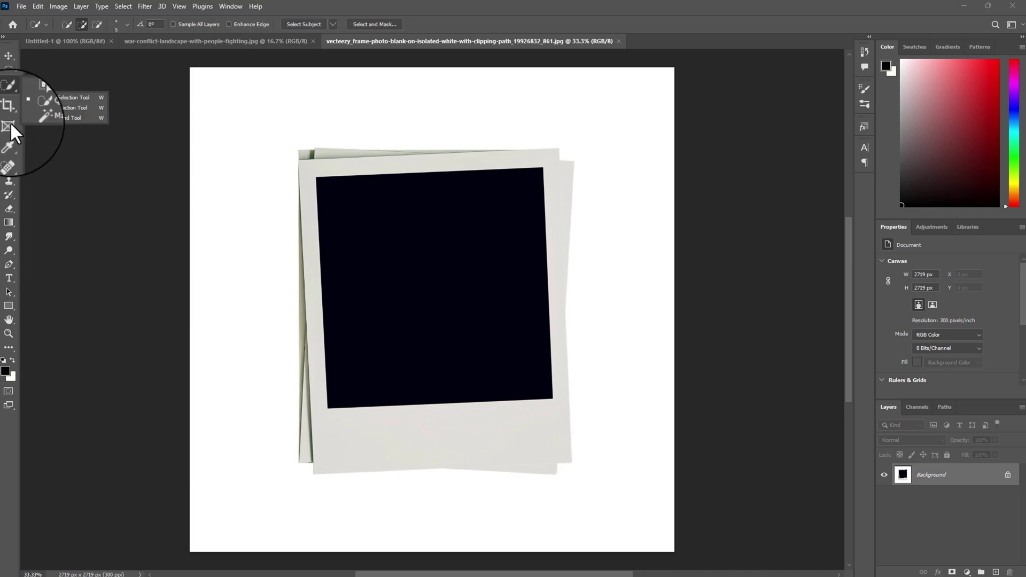
pyautogui.click(49, 106)
pyautogui.click(303, 25)
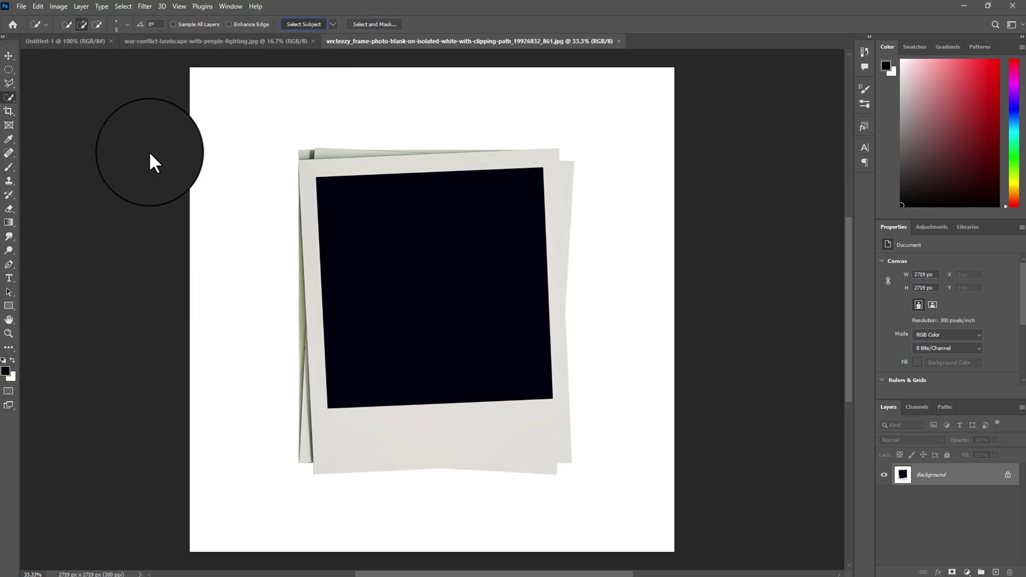
pyautogui.press('v')
pyautogui.moveTo(150, 160); pyautogui.dragTo(364, 232)
# Scale the photo frame to 27.14%, about 421 × 499 px, and place it near the middle of the canvas
pyautogui.hotkey('ctrl', 't')
pyautogui.moveTo(172, 126); pyautogui.dragTo(456, 452)
pyautogui.moveTo(518, 481); pyautogui.dragTo(343, 191)
pyautogui.moveTo(284, 162); pyautogui.dragTo(300, 196)
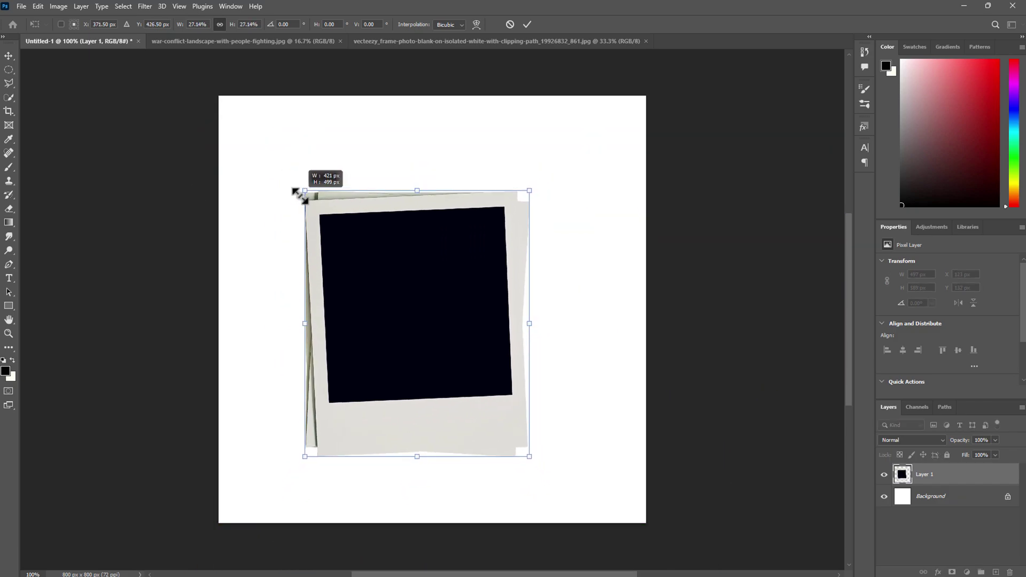
pyautogui.moveTo(453, 266); pyautogui.dragTo(464, 265)
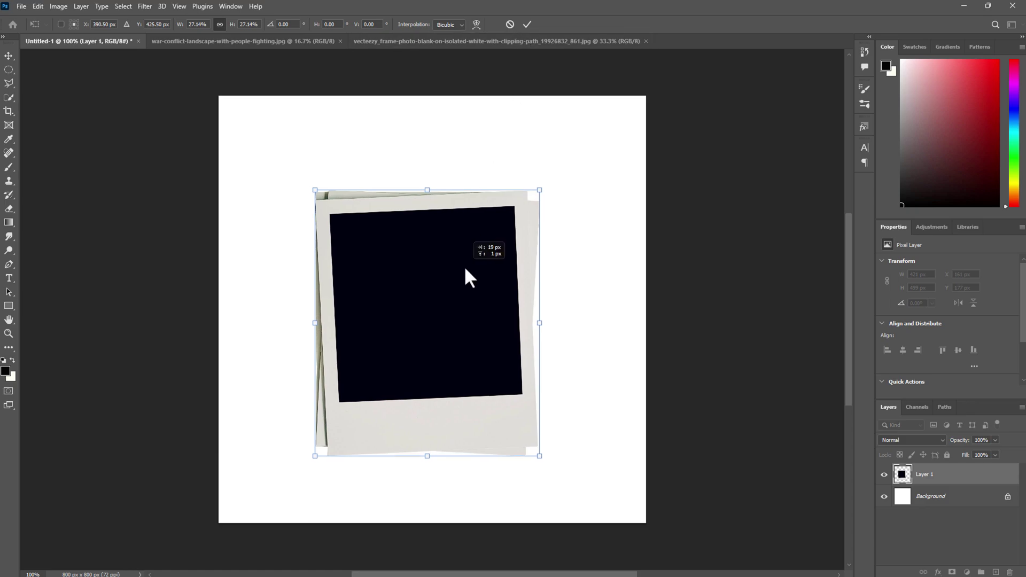
pyautogui.click(527, 24)
# Replace the white Background layer with the war-conflict landscape image, stacked beneath the photo frame layer
pyautogui.moveTo(954, 500); pyautogui.dragTo(1009, 573)
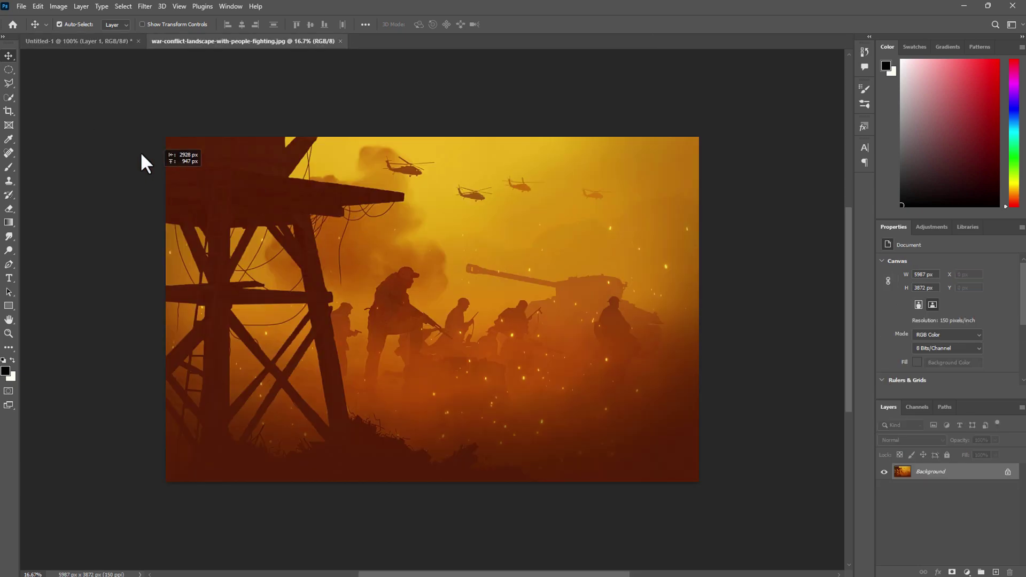
pyautogui.moveTo(145, 163); pyautogui.dragTo(412, 249)
pyautogui.moveTo(934, 485); pyautogui.dragTo(965, 508)
# Scale the landscape image down to fill the canvas and reposition it so the soldiers sit behind the photo frame
pyautogui.hotkey('ctrl', 't')
pyautogui.hotkey('ctrl', '-')
pyautogui.hotkey('ctrl', '-')
pyautogui.hotkey('ctrl', '-')
pyautogui.hotkey('ctrl', '-')
pyautogui.moveTo(827, 553); pyautogui.dragTo(514, 352)
pyautogui.moveTo(473, 287); pyautogui.dragTo(478, 300)
pyautogui.hotkey('ctrl', '+')
pyautogui.hotkey('ctrl', '+')
pyautogui.hotkey('ctrl', '+')
pyautogui.press('Return')
# Quick-select the black picture area of the photo frame, delete it, and clear the selection
pyautogui.click(425, 296)
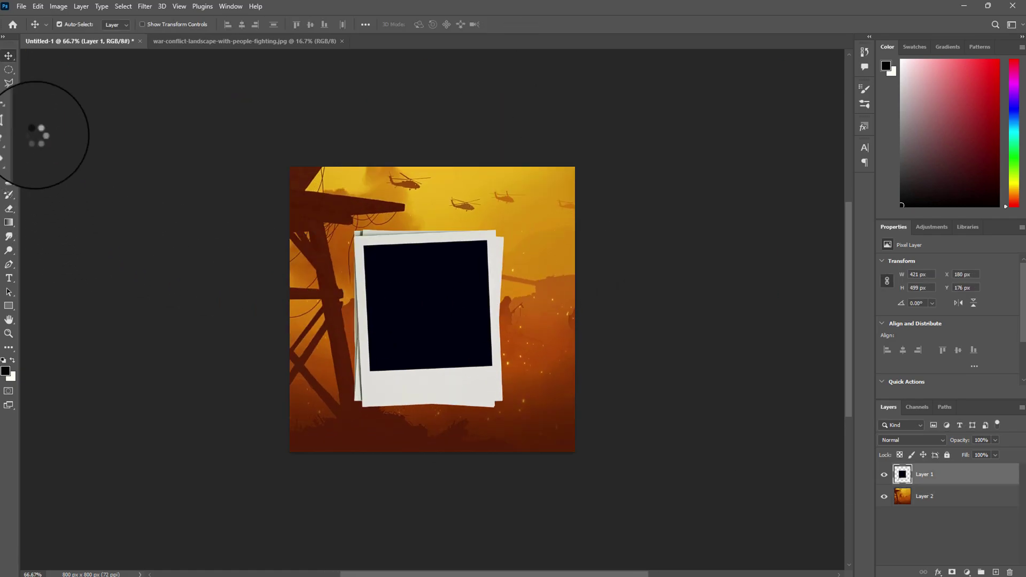
pyautogui.click(9, 96)
pyautogui.moveTo(395, 271); pyautogui.dragTo(424, 305)
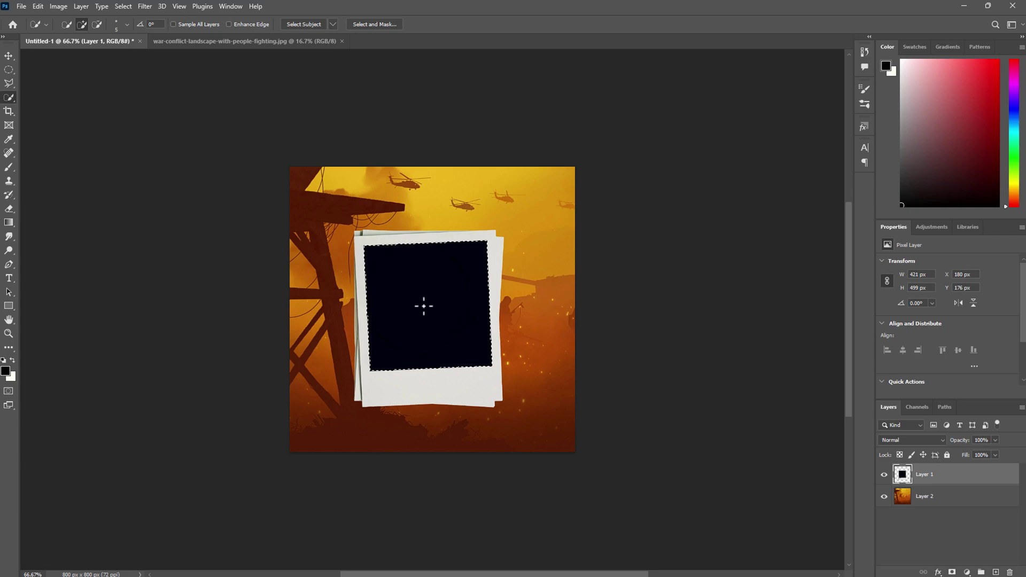
pyautogui.press('Delete')
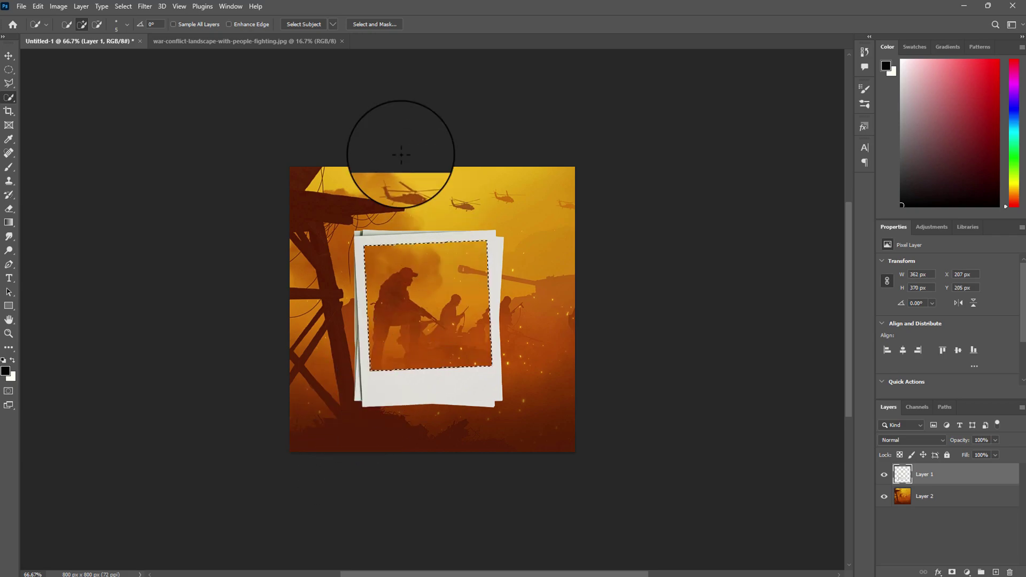
pyautogui.click(4, 57)
pyautogui.hotkey('ctrl', 'd')
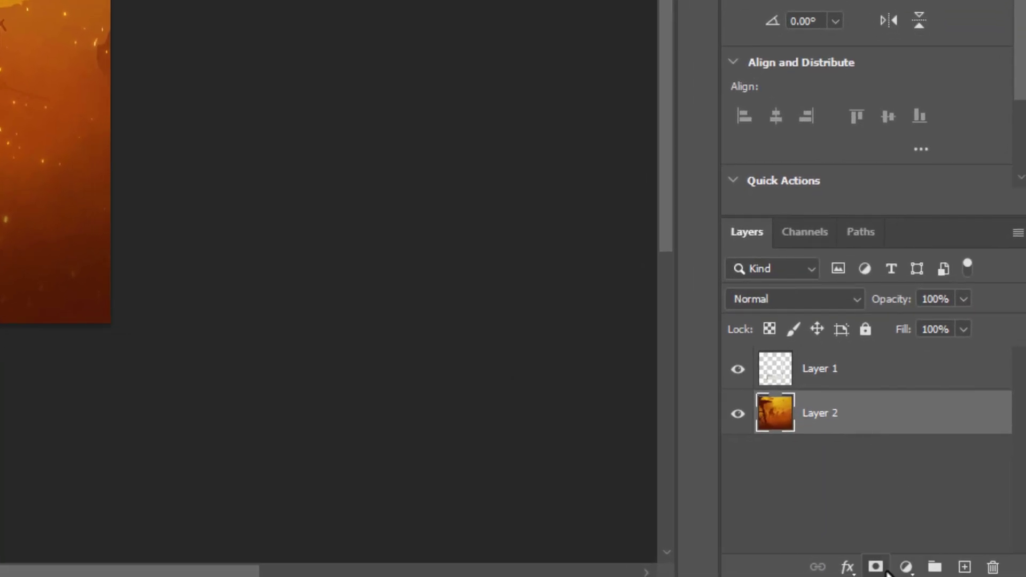
# Mask the landscape layer so it shows only inside the photo frame, and export the framed picture
pyautogui.click(875, 565)
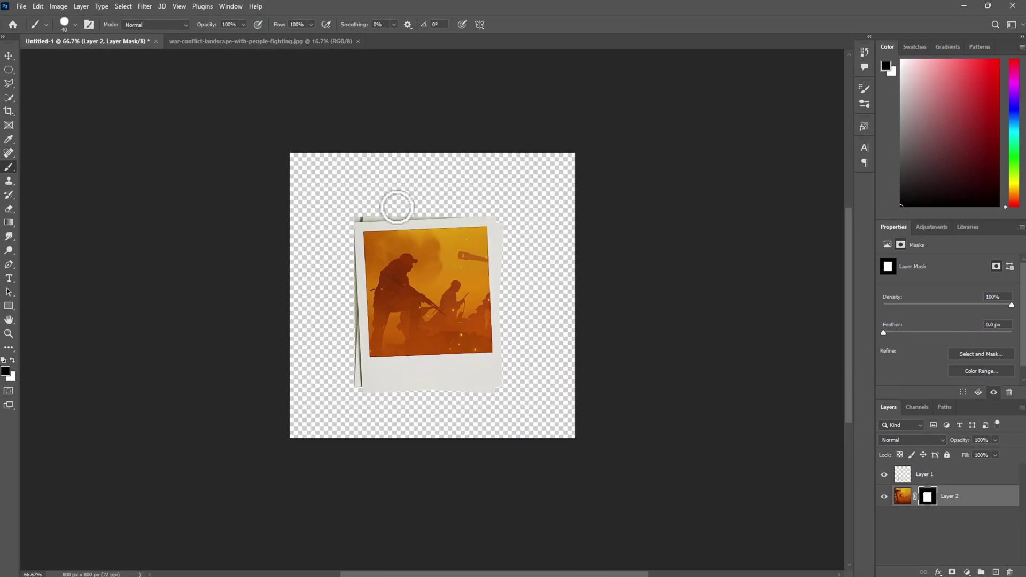
pyautogui.click(22, 7)
pyautogui.moveTo(84, 174)
pyautogui.click(188, 183)
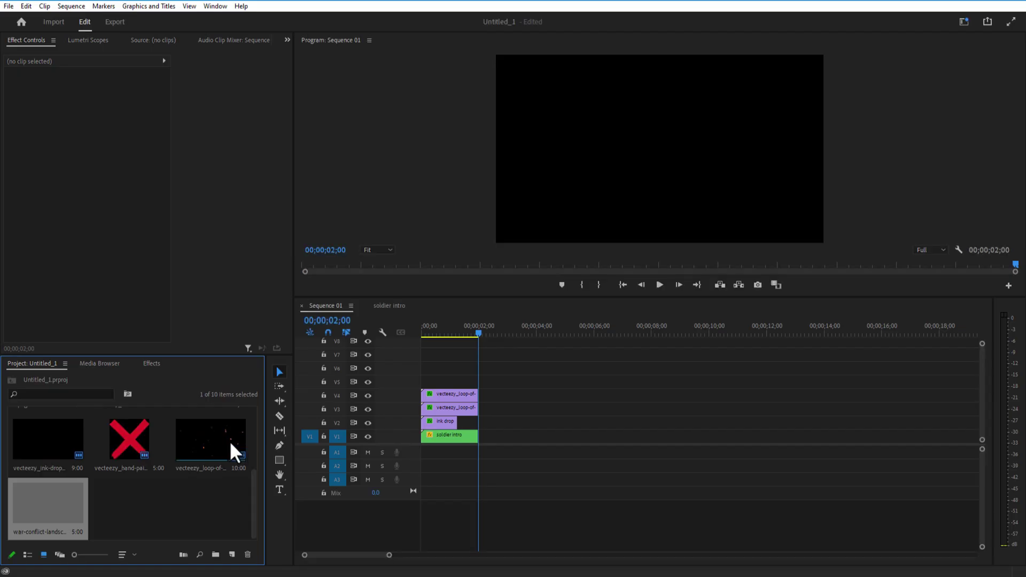
# Switch to Premiere Pro and place the war-conflict landscape image on V1 of Sequence 01 at 00;00;02;00
pyautogui.moveTo(49, 497); pyautogui.dragTo(483, 439)
pyautogui.click(530, 435)
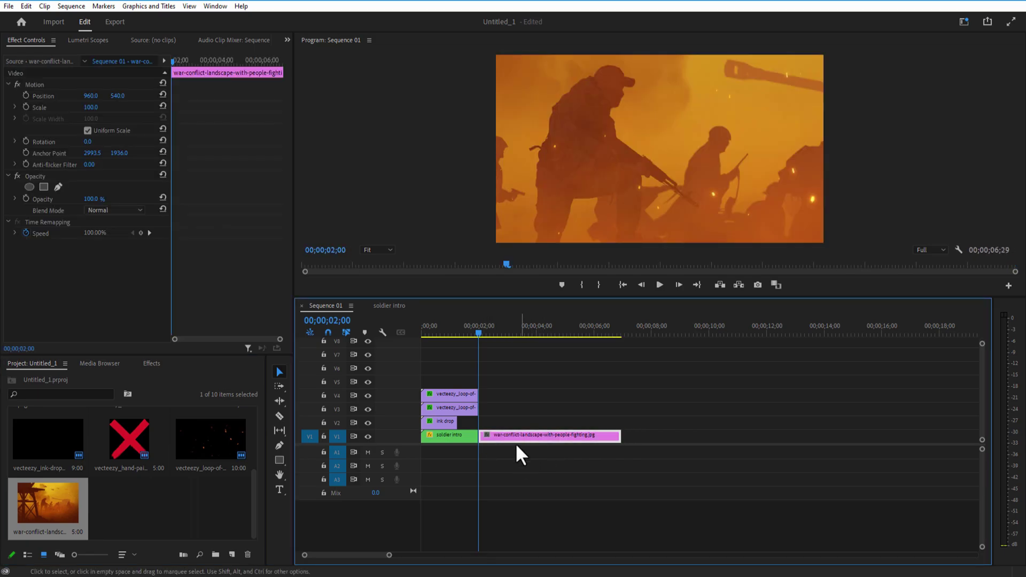
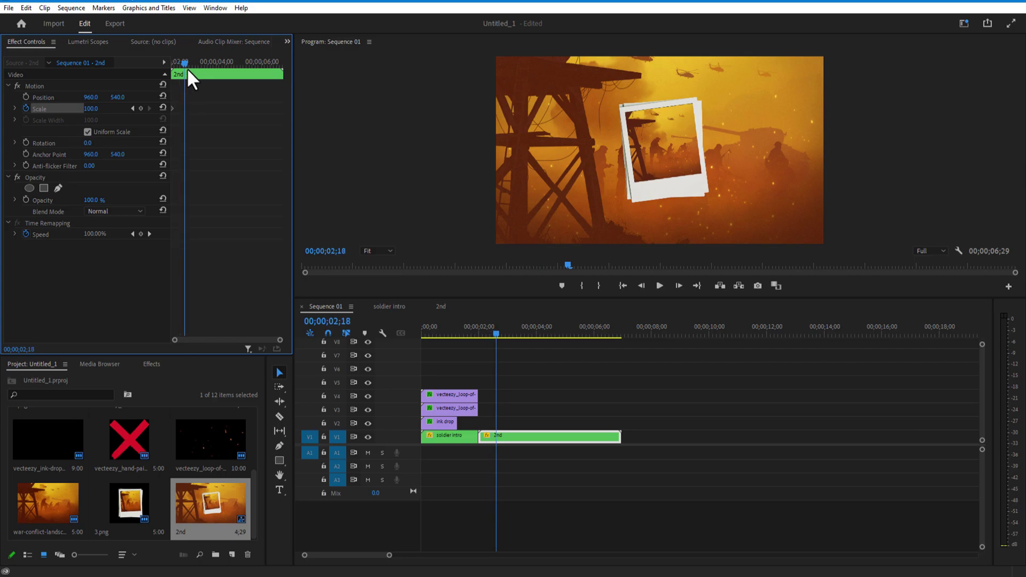
# Animate the 2nd clip's scale to grow slowly from 100 at its start to a larger size at its end
pyautogui.click(99, 108)
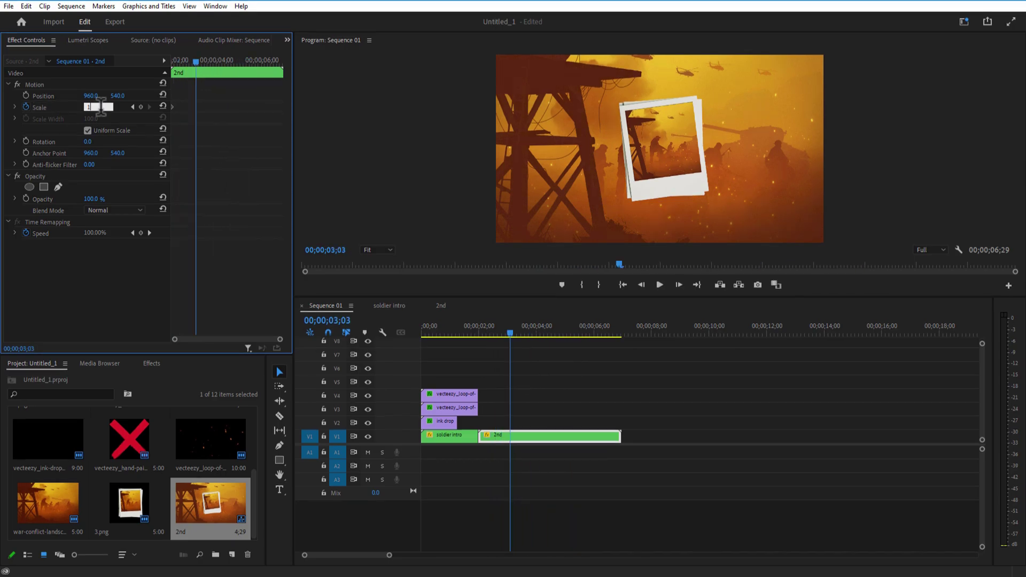
pyautogui.click(127, 84)
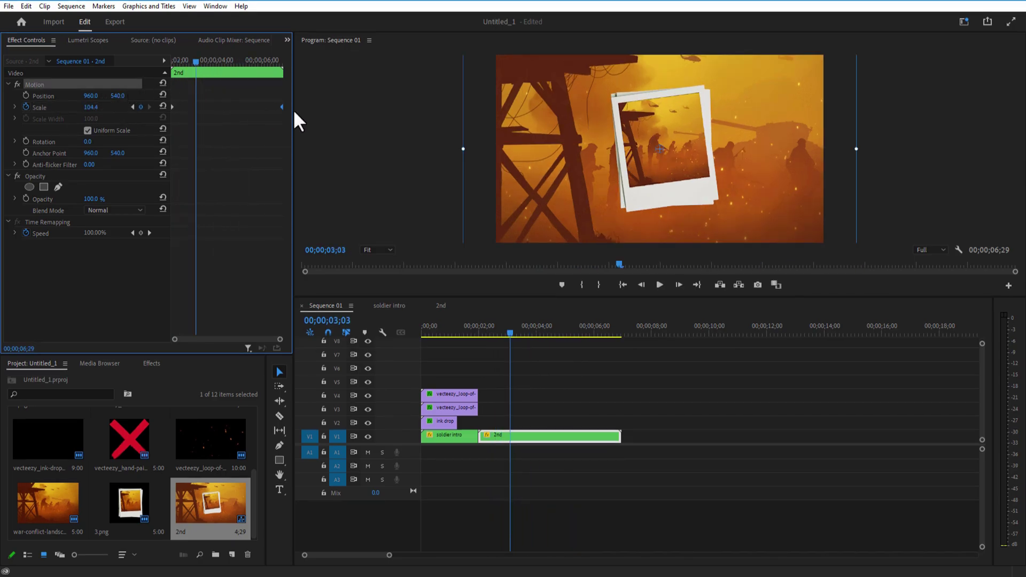
pyautogui.moveTo(196, 67); pyautogui.dragTo(155, 66)
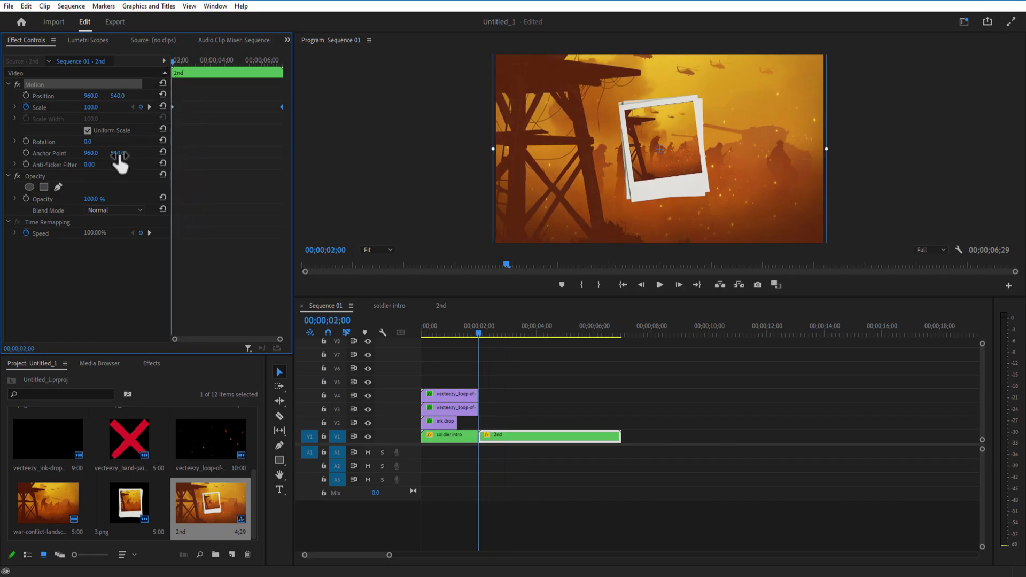
# Keyframe the 2nd clip's rotation from 0° at its start to about 2° at its end, and preview the motion
pyautogui.click(25, 140)
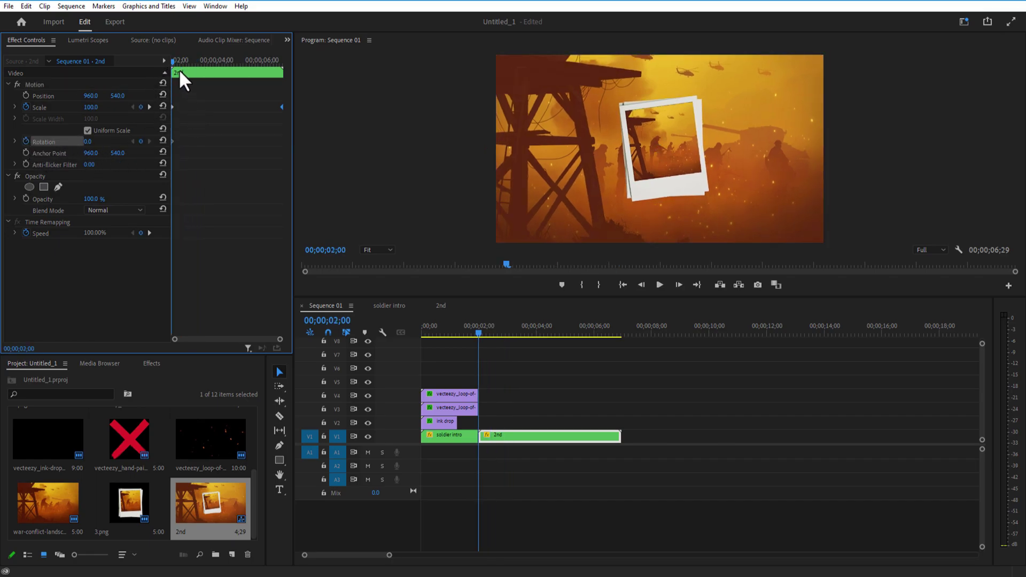
pyautogui.moveTo(173, 61); pyautogui.dragTo(276, 102)
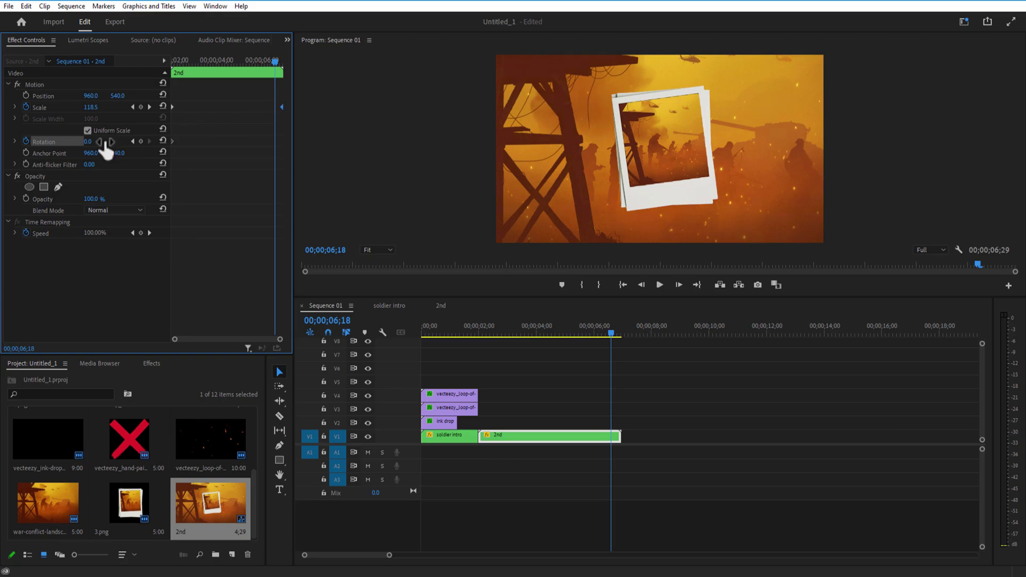
pyautogui.press('Return')
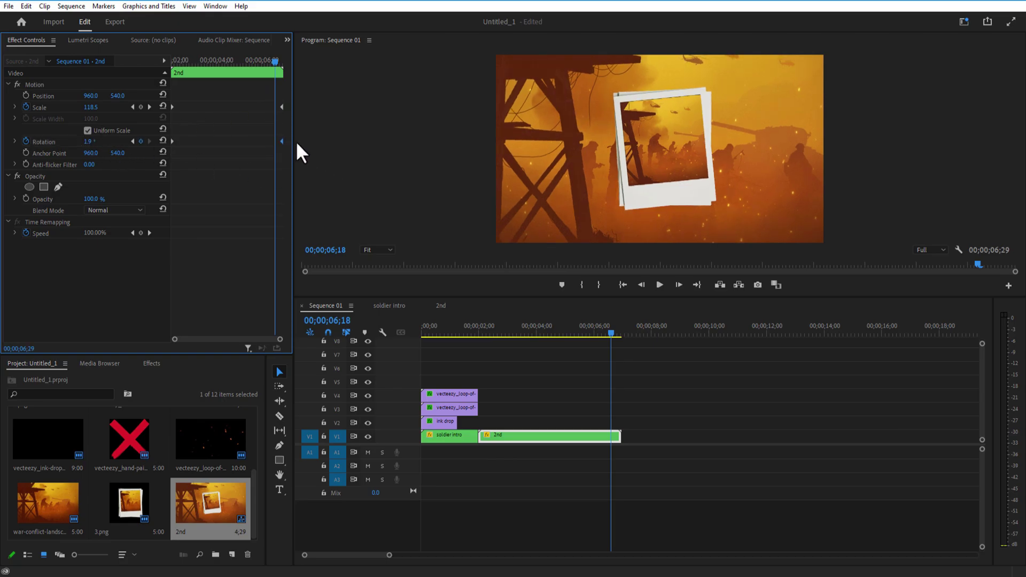
pyautogui.click(660, 284)
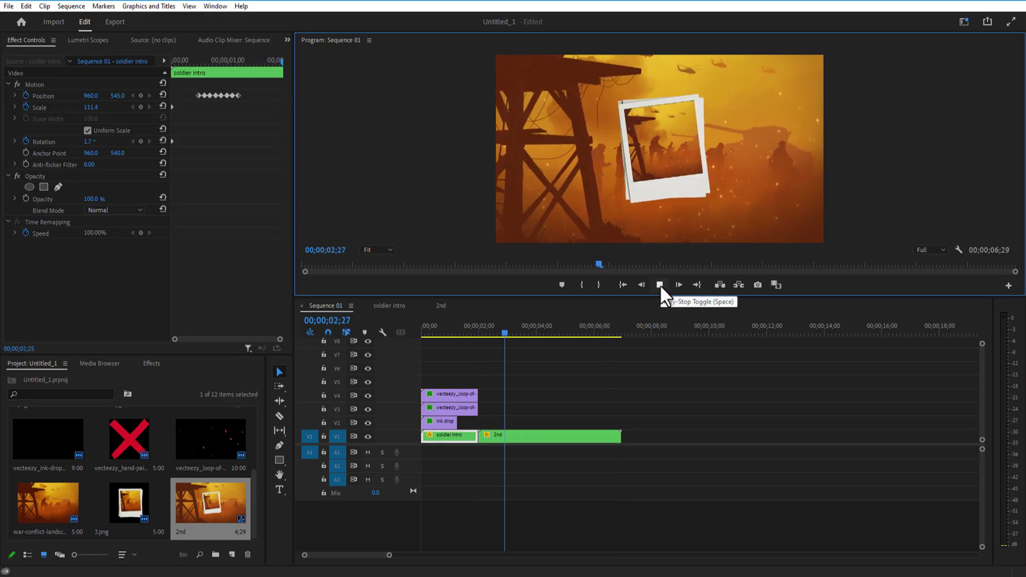
pyautogui.click(660, 285)
pyautogui.moveTo(522, 332); pyautogui.dragTo(487, 348)
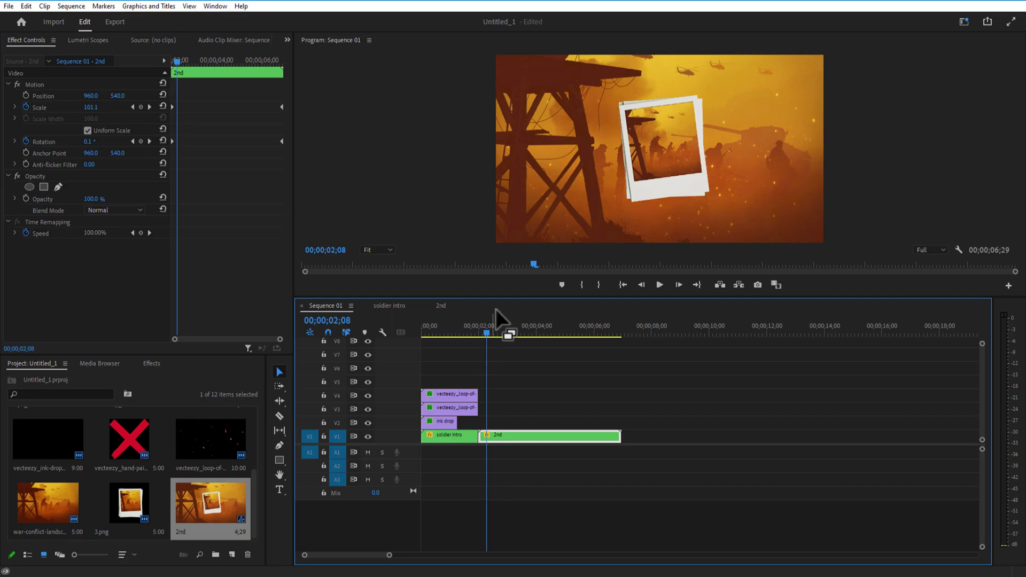
# Place the bomb-explosion video on V2 above the 2nd clip, starting at 00;00;02;00
pyautogui.scroll(3, 110, 492)
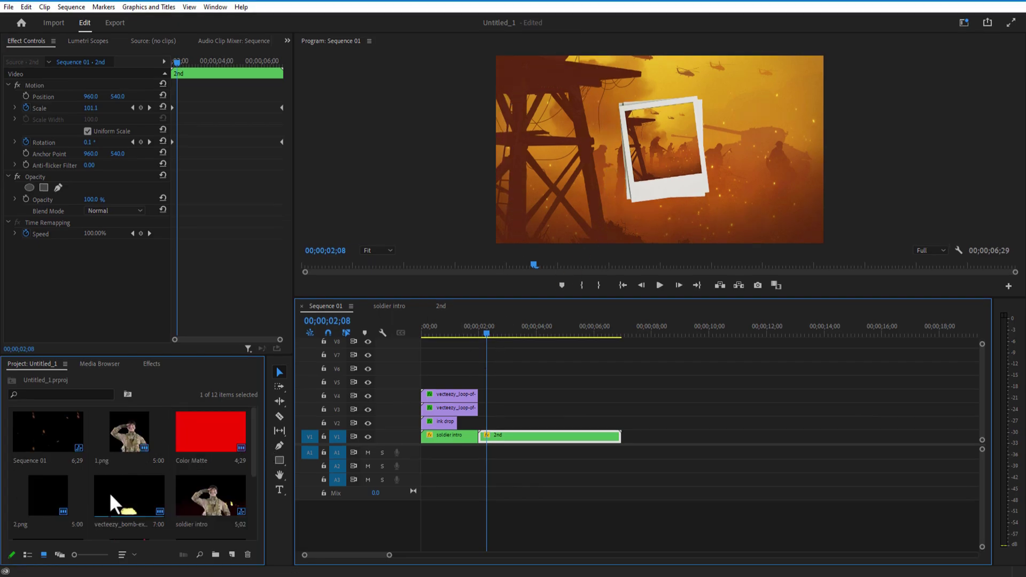
pyautogui.moveTo(110, 492); pyautogui.dragTo(482, 428)
pyautogui.click(517, 425)
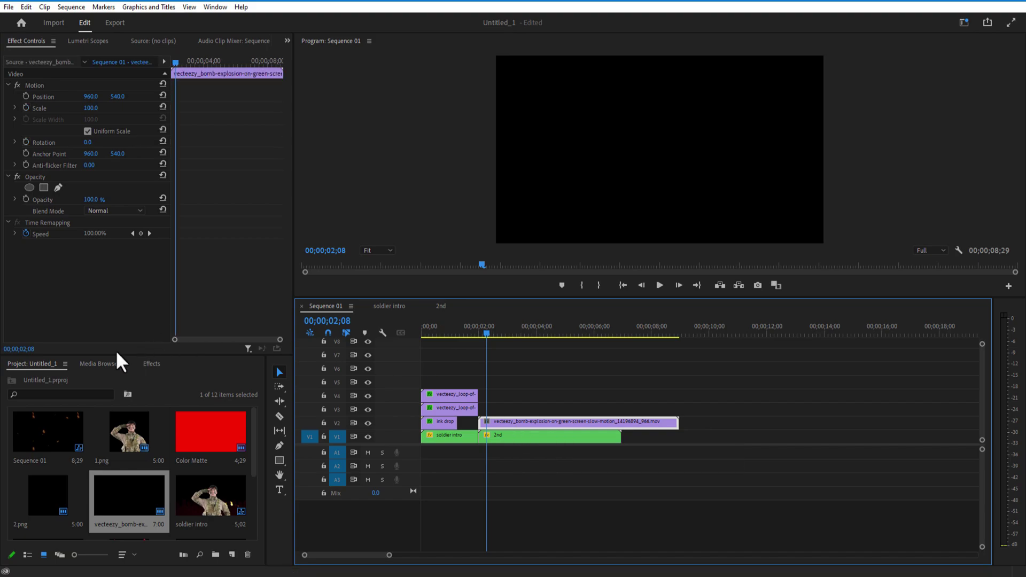
# Apply Ultra Key to the bomb-explosion clip and sample its black background as the key color
pyautogui.click(154, 364)
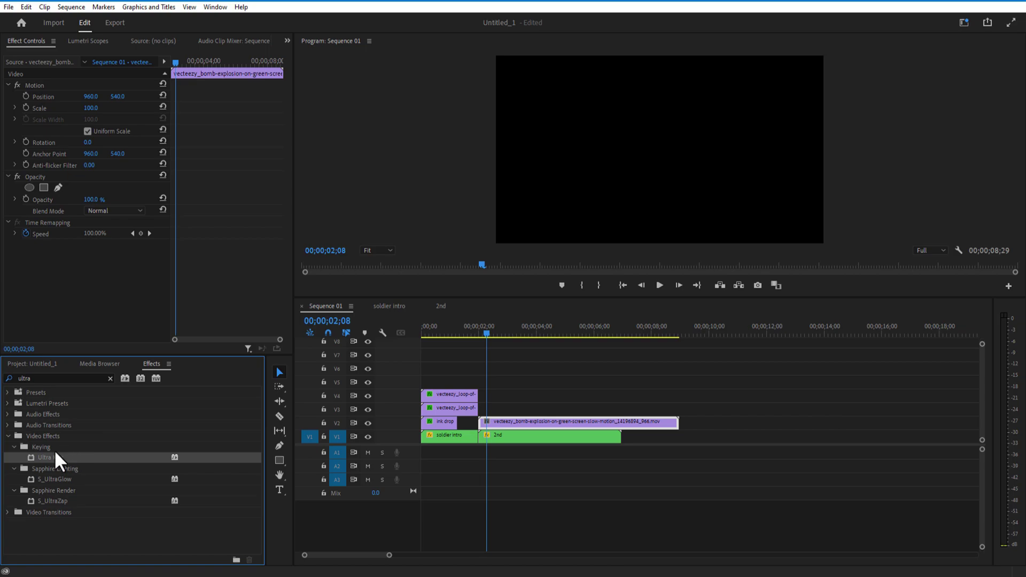
pyautogui.moveTo(500, 451); pyautogui.dragTo(504, 426)
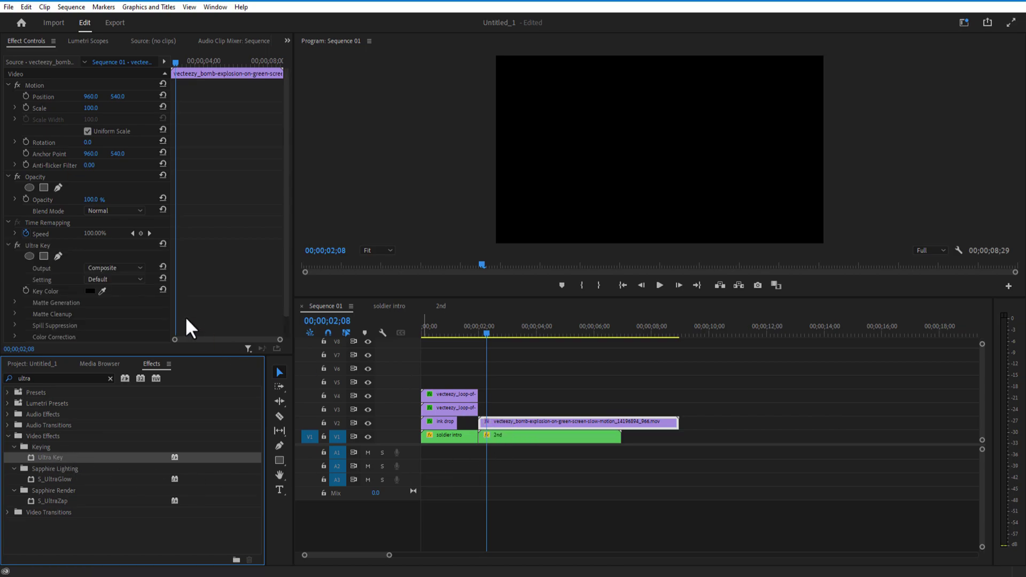
pyautogui.click(103, 291)
pyautogui.click(694, 104)
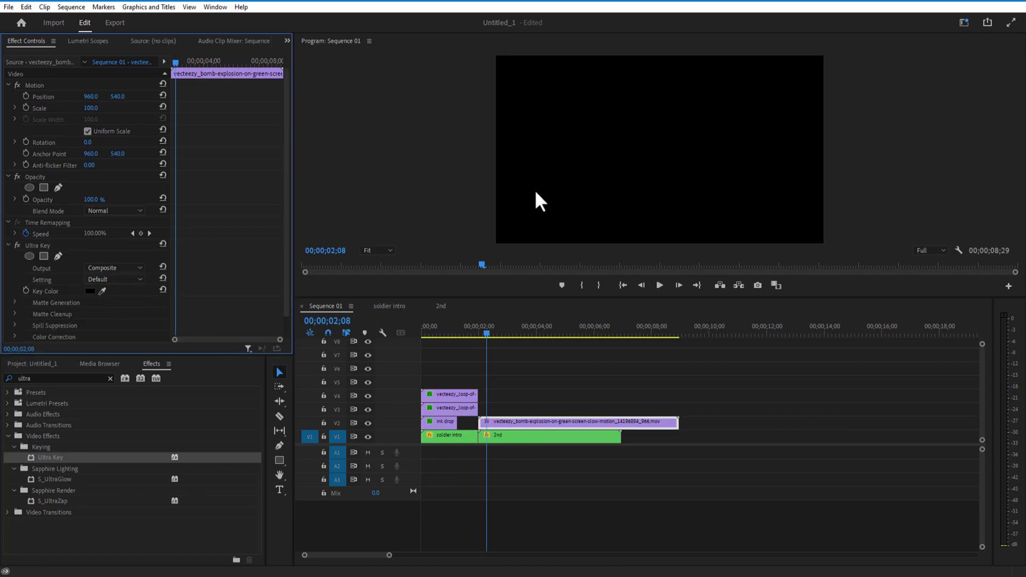
# Set Ultra Key's matte Transparency to 100 and its matte cleanup Soften to 100
pyautogui.moveTo(91, 313); pyautogui.dragTo(102, 313)
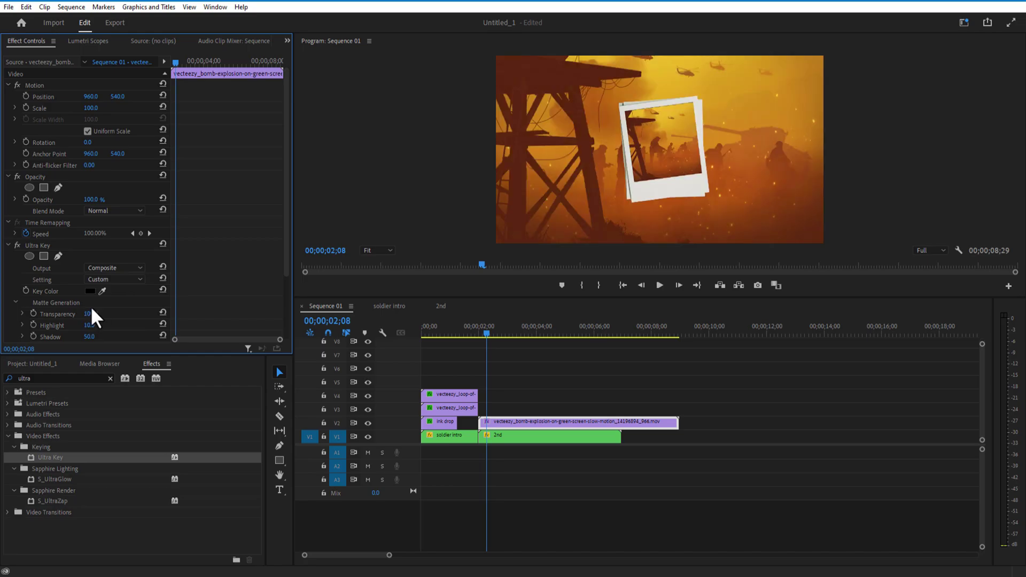
pyautogui.scroll(-6, 94, 303)
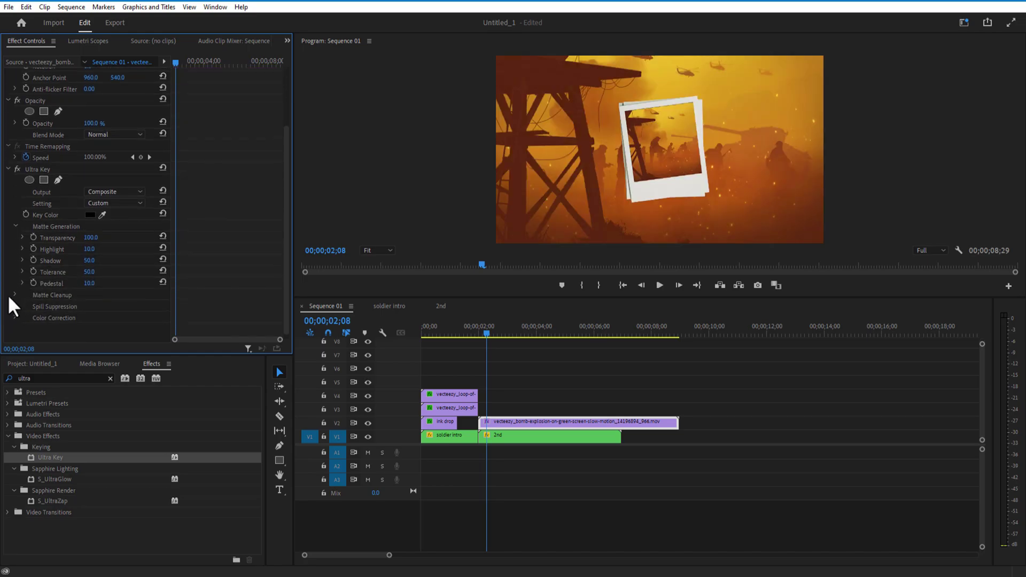
pyautogui.click(14, 295)
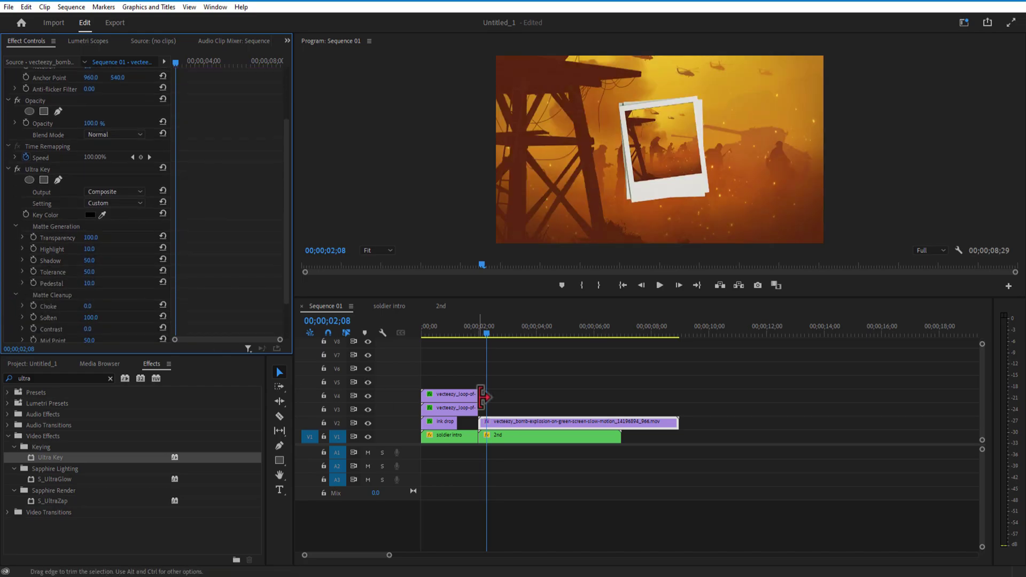
# Enlarge the explosion clip to scale 285, position it at -178, -225, and lower its opacity to 21%
pyautogui.moveTo(489, 332); pyautogui.dragTo(519, 340)
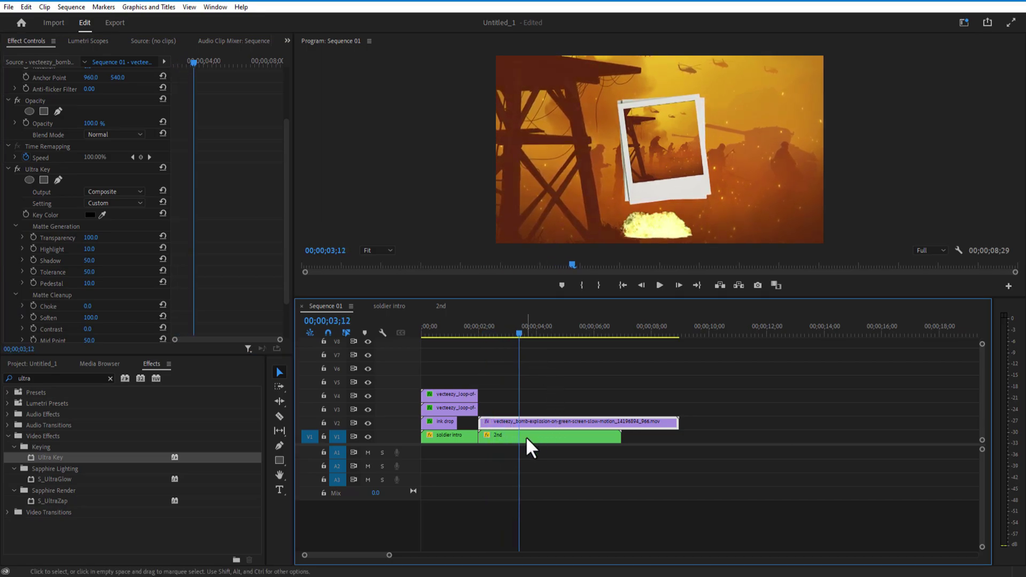
pyautogui.scroll(3, 106, 91)
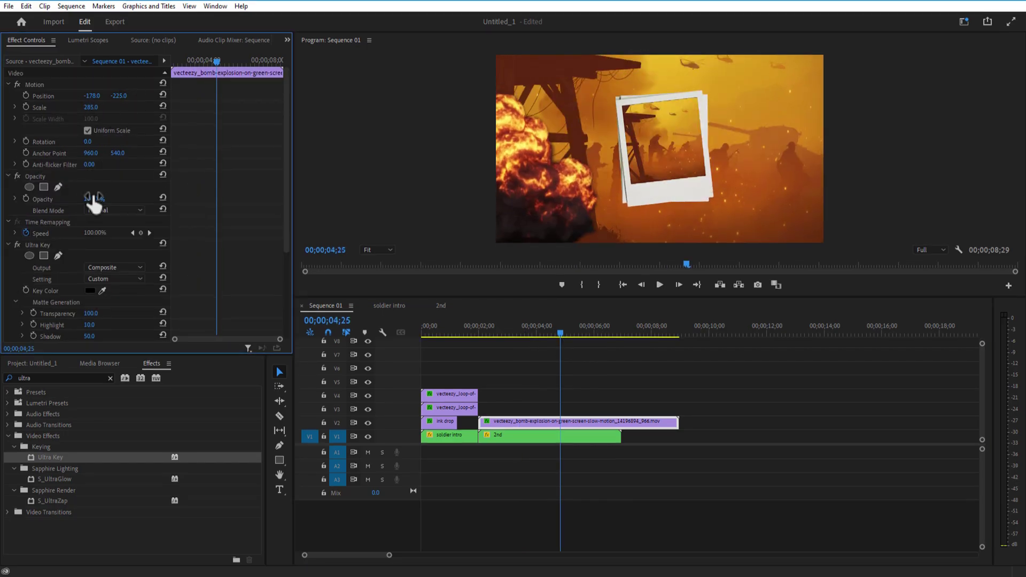
pyautogui.moveTo(94, 203); pyautogui.dragTo(51, 203)
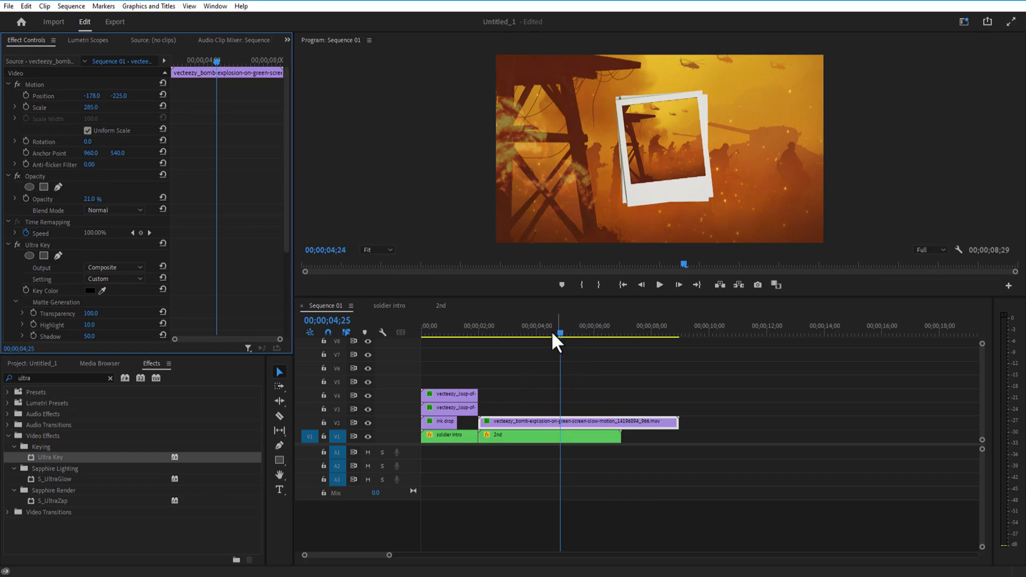
# Cut the explosion clip at 00;00;03;11, remove its first part, and move the remainder to start at 00;00;02;00
pyautogui.moveTo(552, 335); pyautogui.dragTo(463, 407)
pyautogui.click(660, 284)
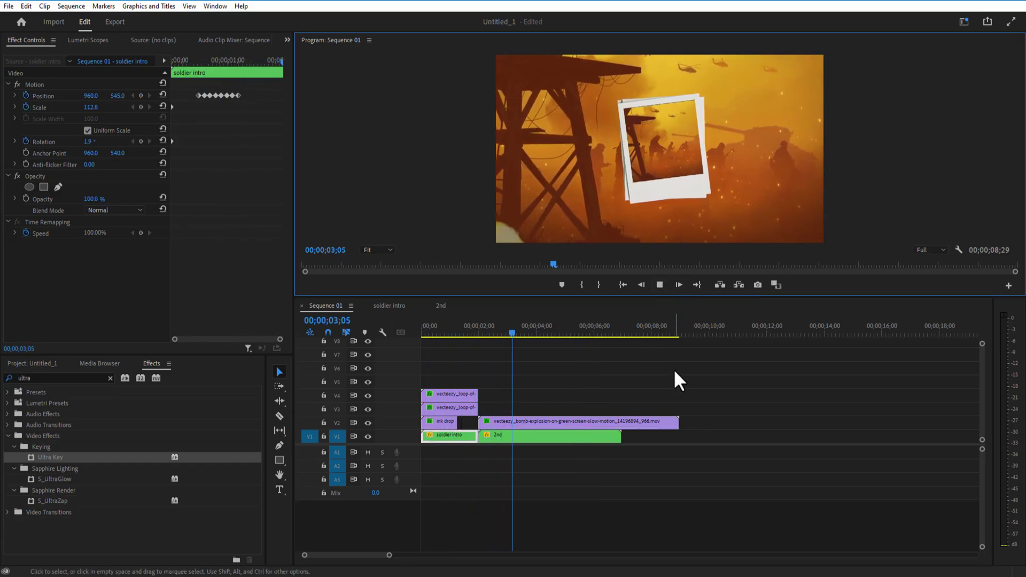
pyautogui.moveTo(541, 327); pyautogui.dragTo(518, 358)
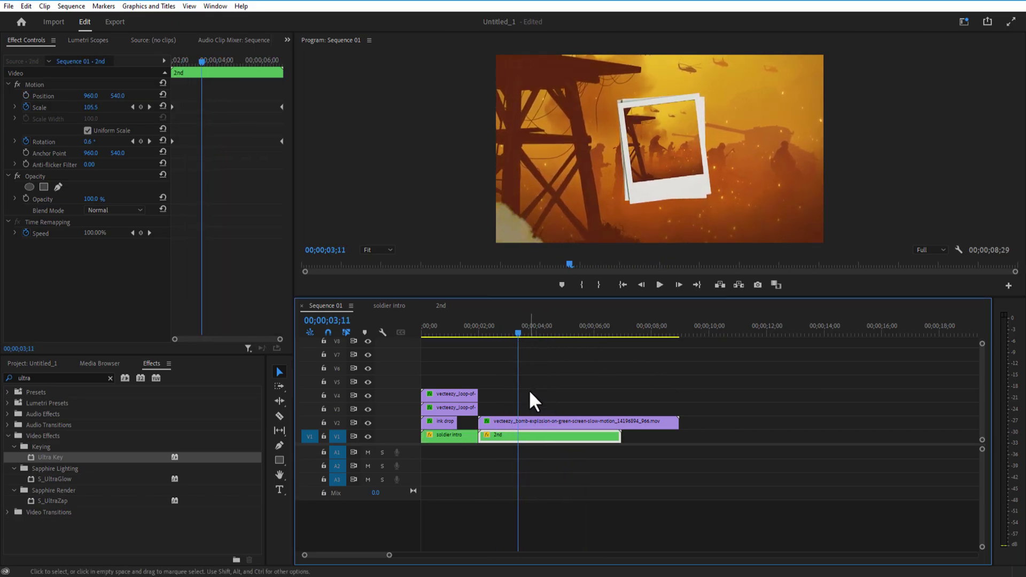
pyautogui.click(527, 421)
pyautogui.click(279, 416)
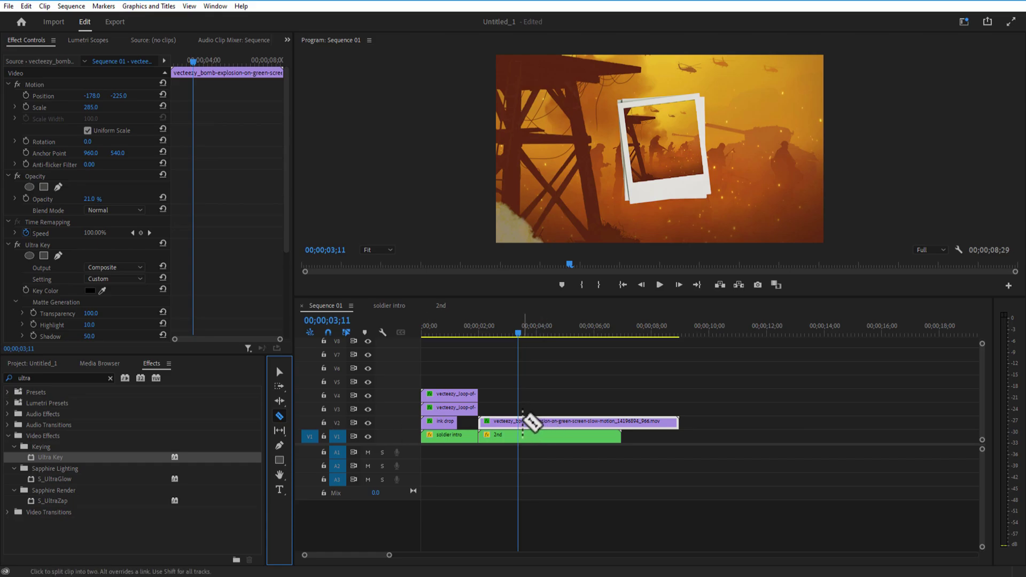
pyautogui.click(519, 422)
pyautogui.click(280, 372)
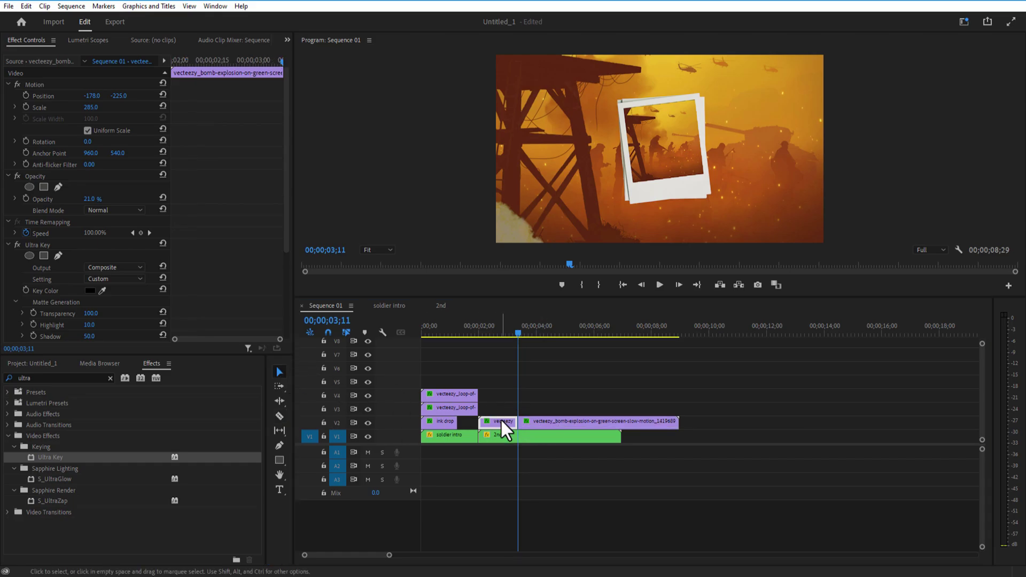
pyautogui.moveTo(550, 422); pyautogui.dragTo(513, 426)
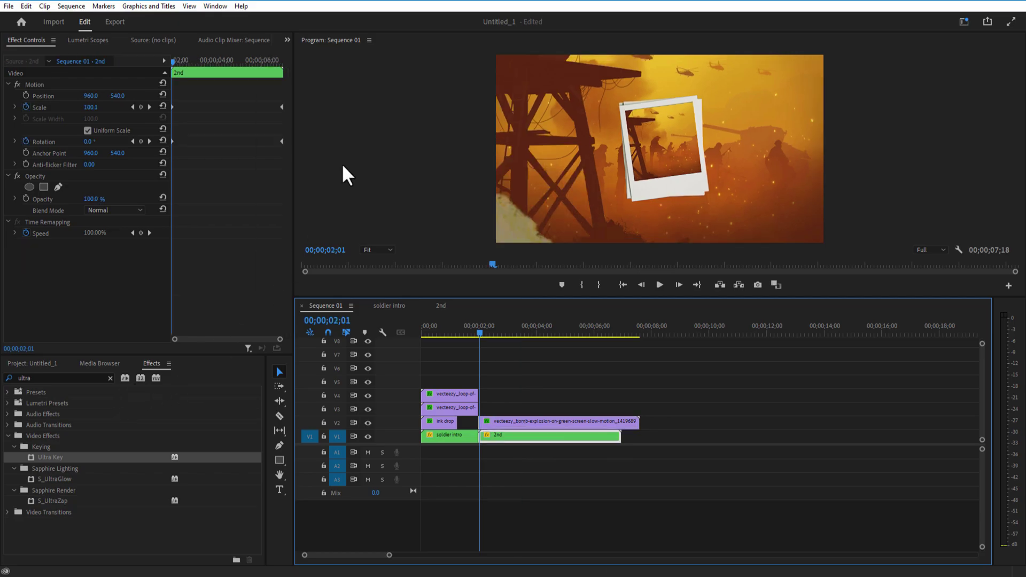
# Add Premiere Composer's Light Leak transition from the Starter Pack on V5, spanning the cut between the soldier intro and 2nd clips
pyautogui.click(216, 7)
pyautogui.moveTo(255, 36)
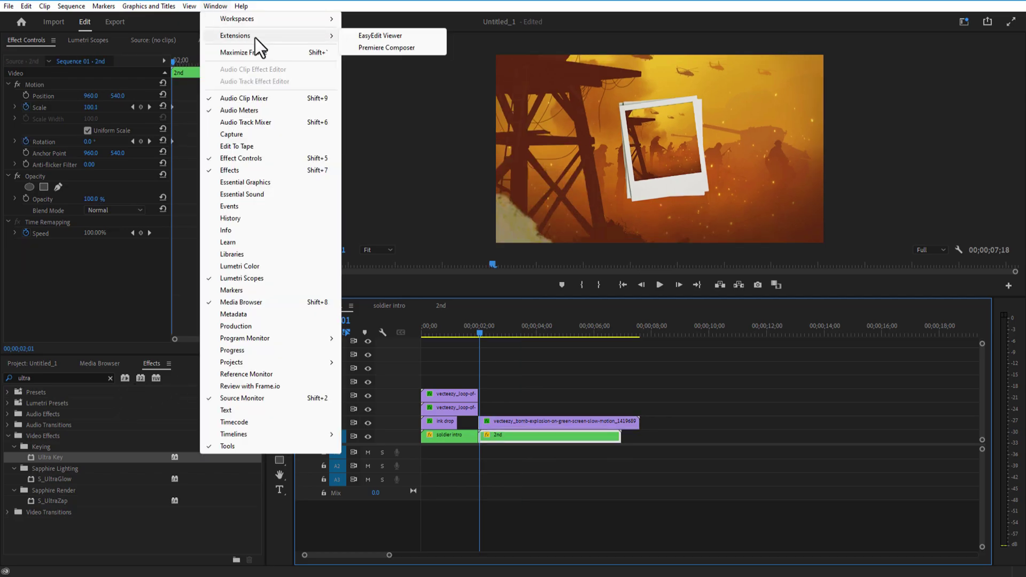
pyautogui.click(380, 47)
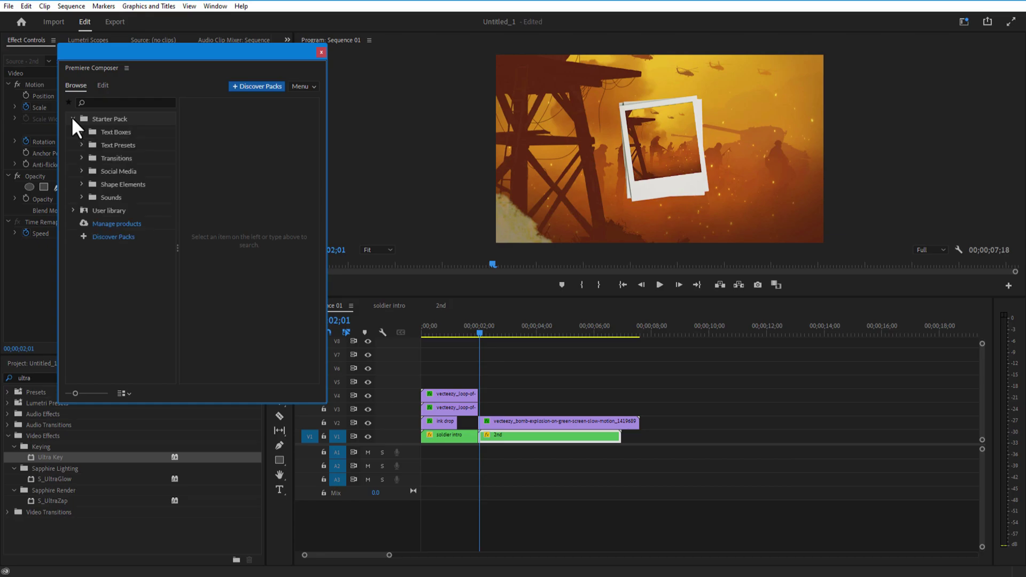
pyautogui.click(117, 160)
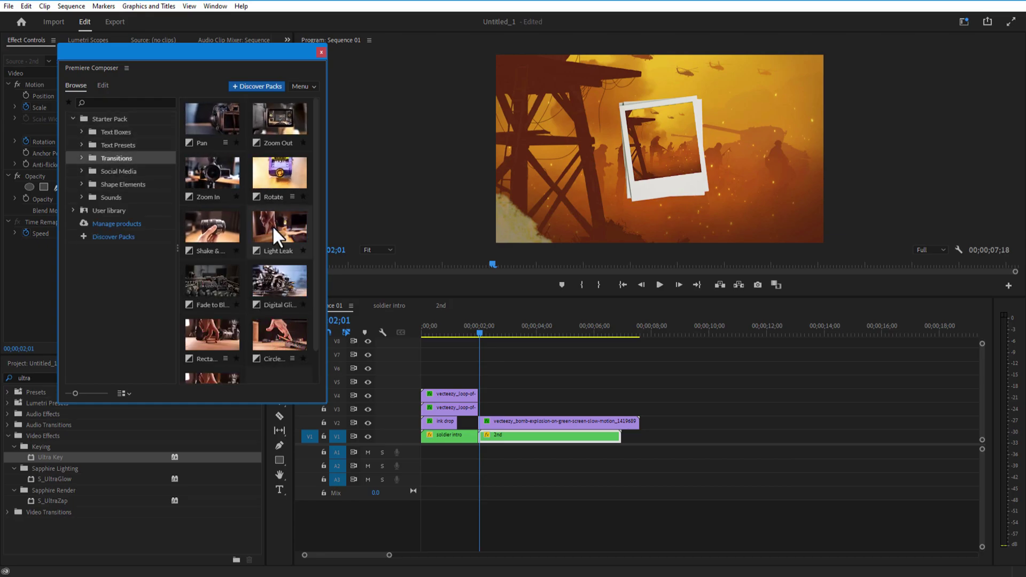
pyautogui.moveTo(271, 225); pyautogui.dragTo(483, 390)
pyautogui.click(319, 52)
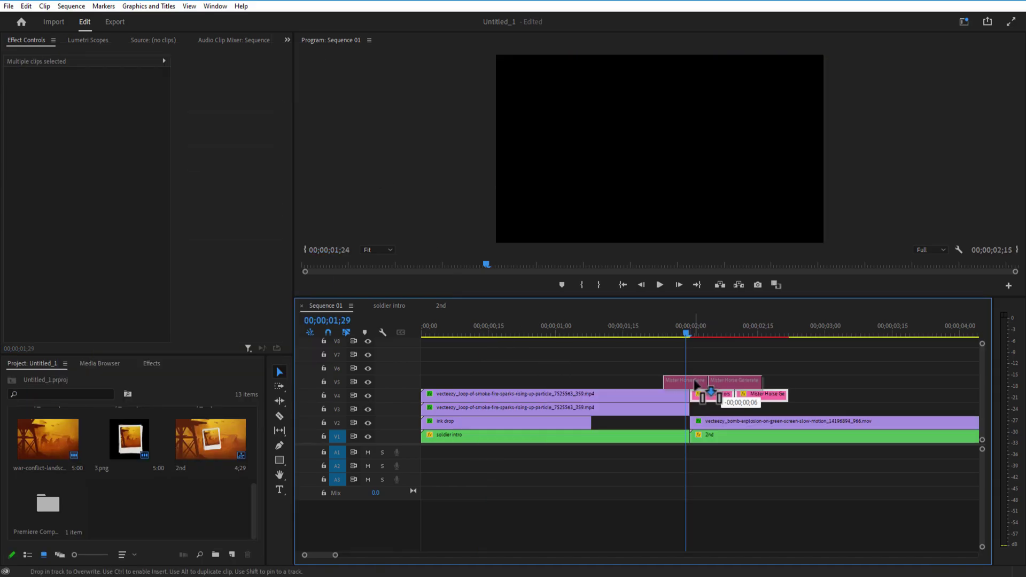
pyautogui.moveTo(696, 384); pyautogui.dragTo(695, 381)
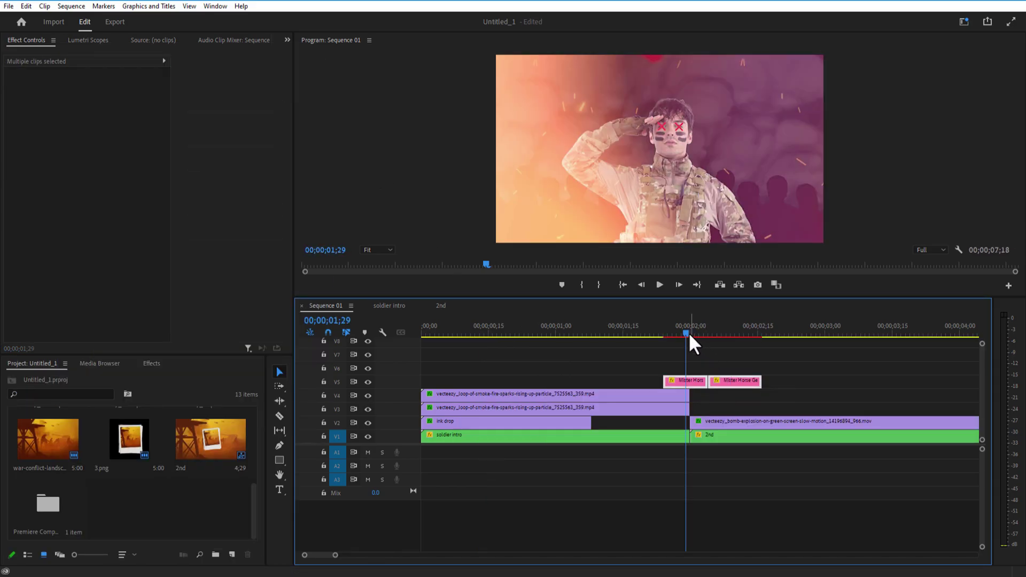
pyautogui.moveTo(689, 333); pyautogui.dragTo(694, 402)
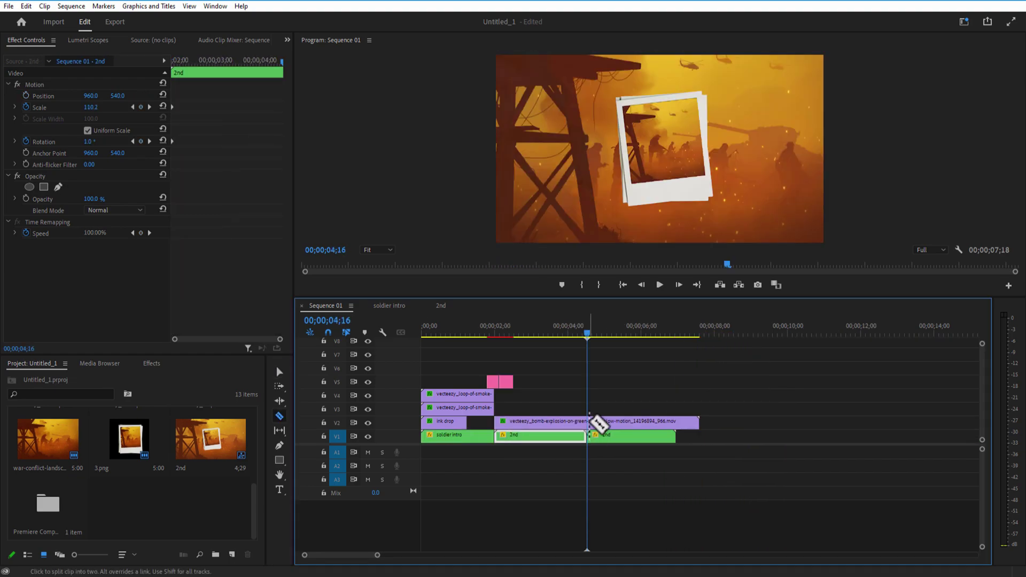
# Trim the explosion and 2nd clips to end at 00;00;04;16 by cutting them there and deleting the remainders
pyautogui.click(590, 423)
pyautogui.press('v')
pyautogui.click(619, 437)
pyautogui.press('Delete')
pyautogui.click(618, 424)
pyautogui.press('Delete')
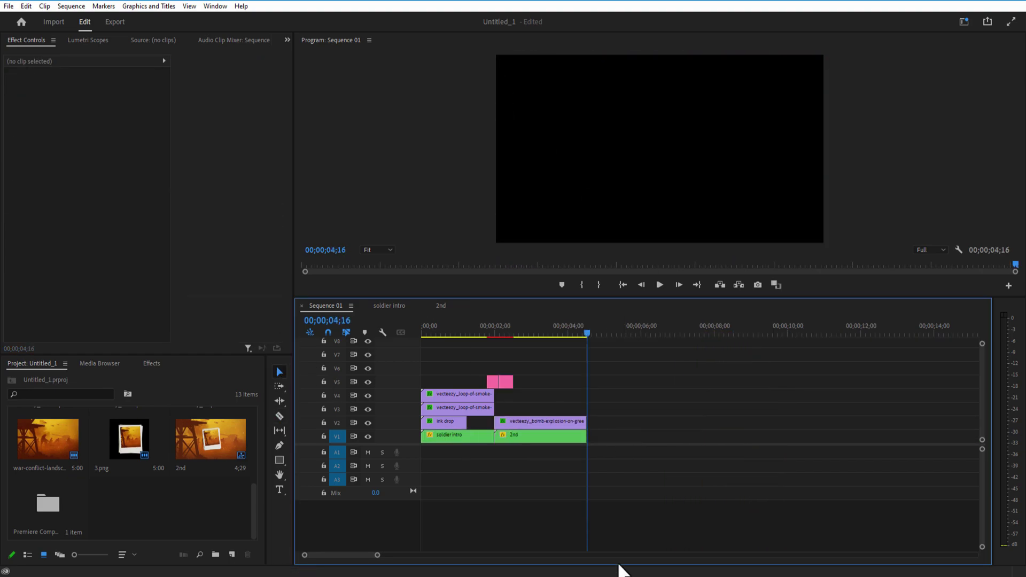
# Import the megaphone man image 4.png from the Desktop and place it on V1 at 00;00;04;16
pyautogui.click(163, 514)
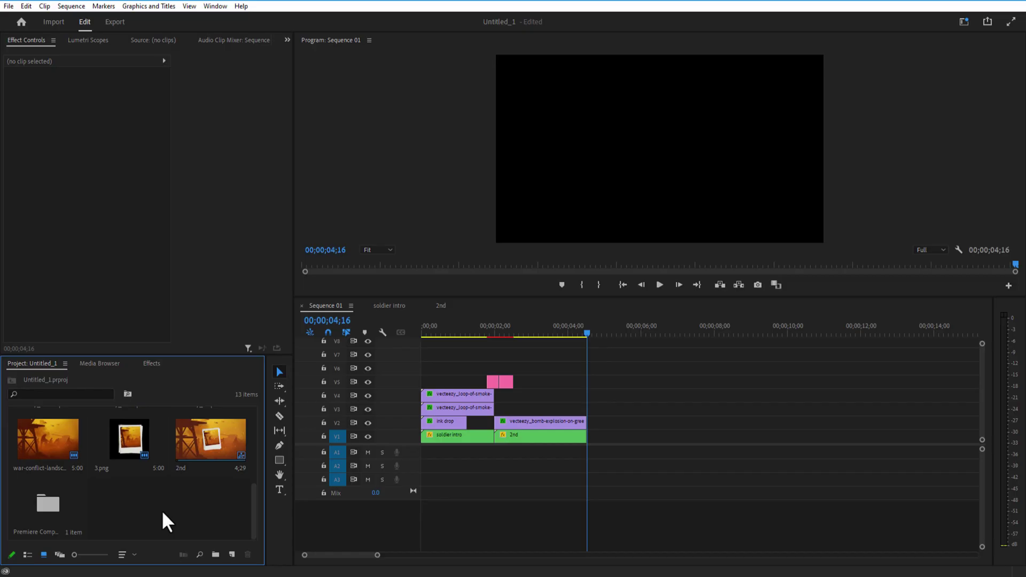
pyautogui.rightClick(163, 512)
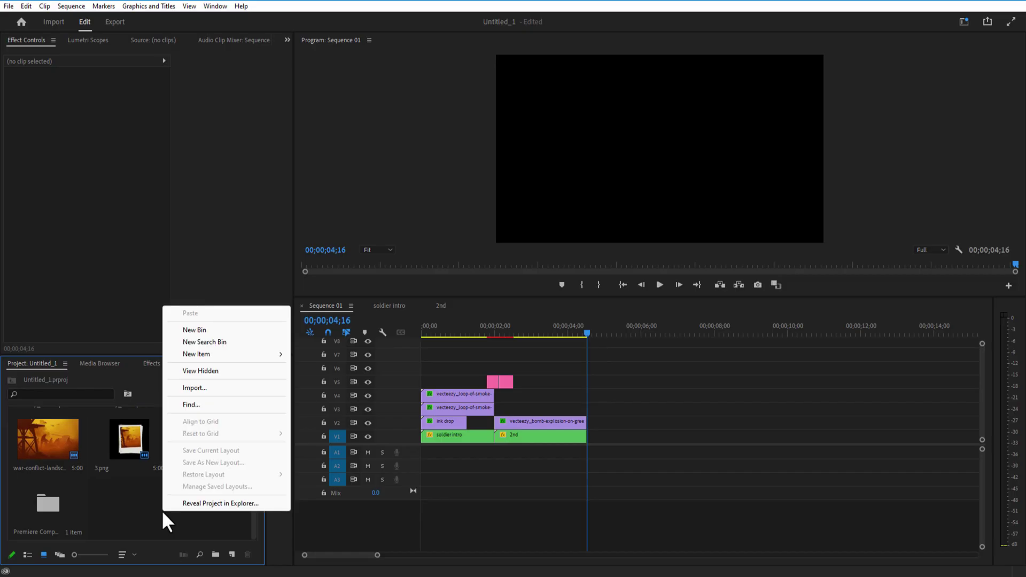
pyautogui.click(208, 387)
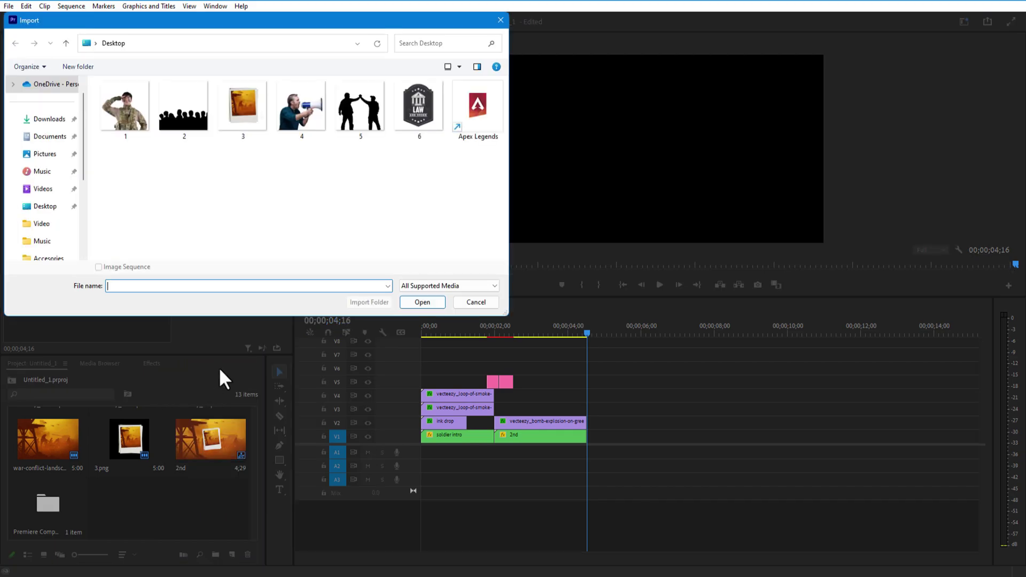
pyautogui.click(302, 126)
pyautogui.click(420, 303)
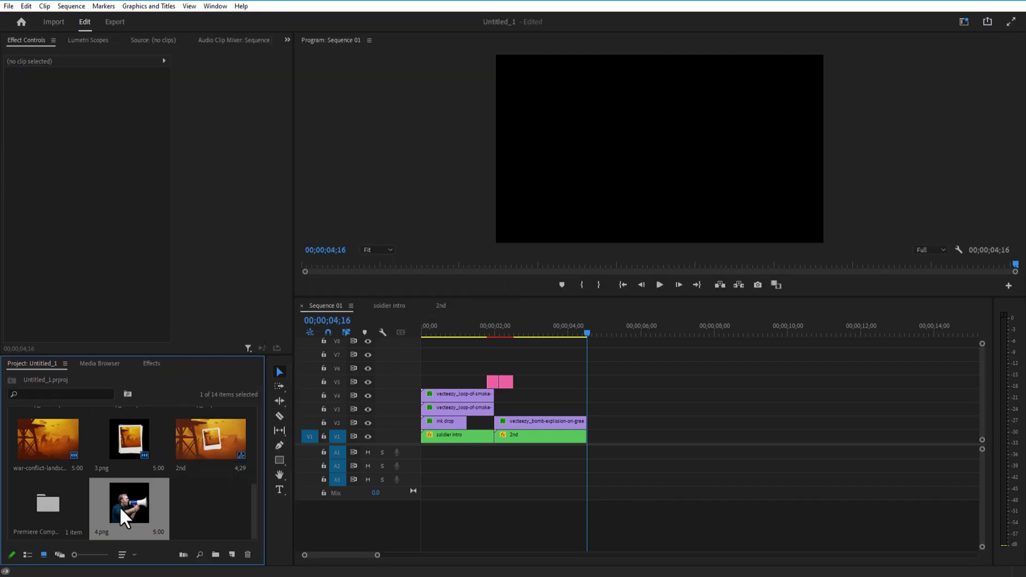
pyautogui.moveTo(623, 466)
pyautogui.mouseDown()
pyautogui.moveTo(618, 444)
pyautogui.moveTo(612, 452)
pyautogui.mouseUp()
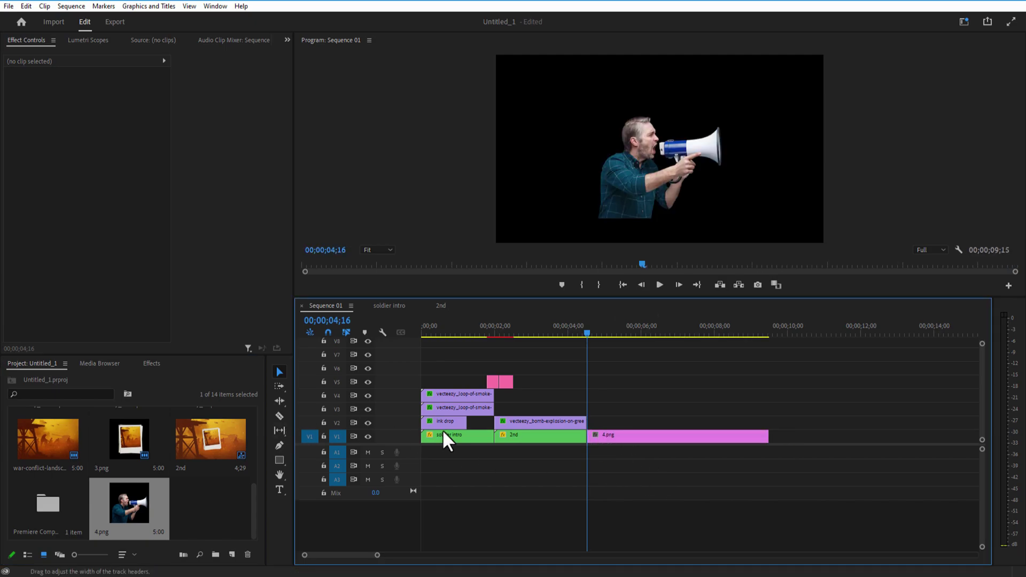
# Move the 4.png clip up to V2, set its scale to 162 and its position to 960, 564
pyautogui.click(629, 440)
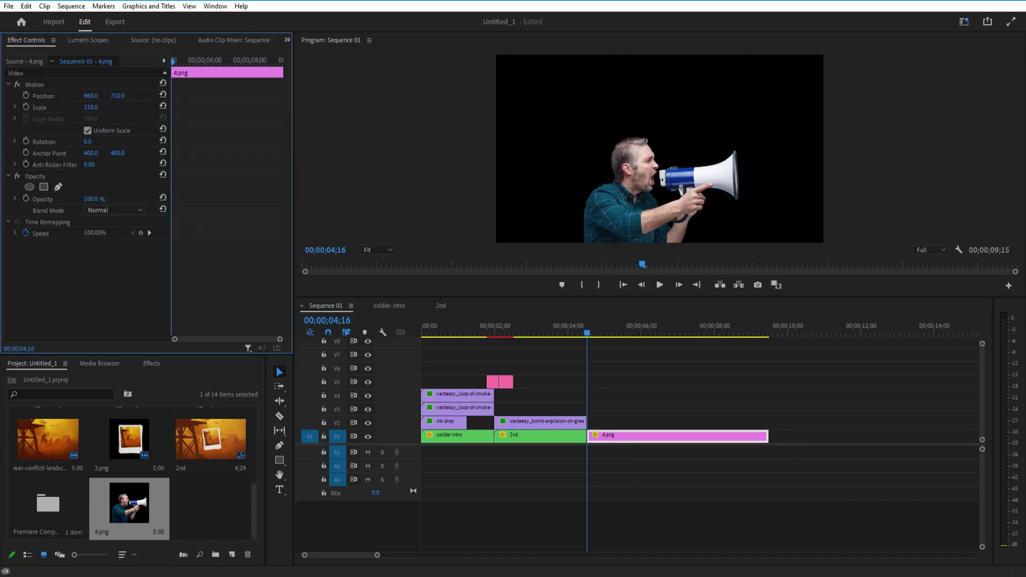
pyautogui.moveTo(91, 107); pyautogui.dragTo(39, 96)
# Place the bomb explosion clip on V1 beneath 4.png, with scale 681 and position 960, -992
pyautogui.scroll(-5, 198, 463)
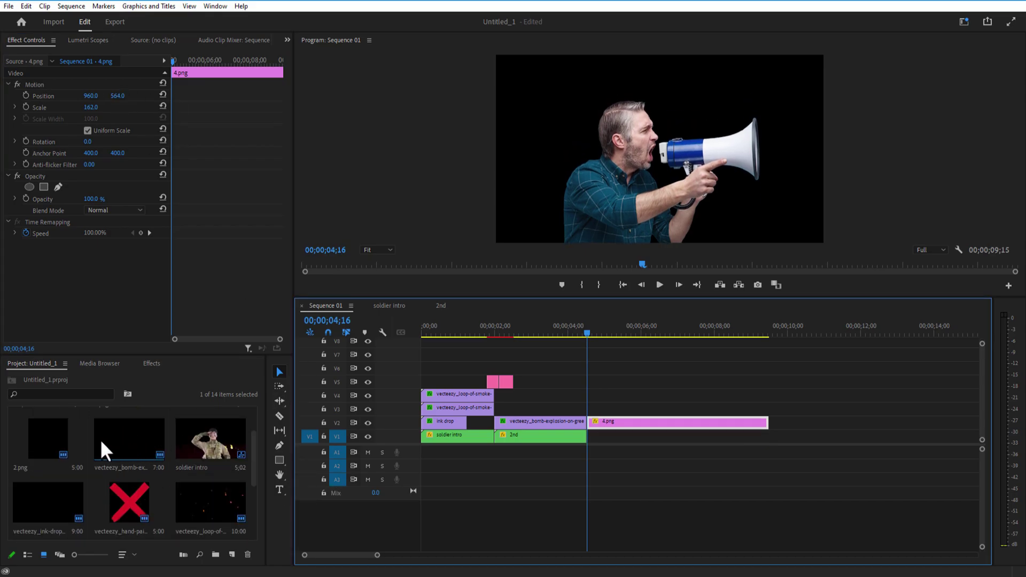
pyautogui.moveTo(101, 438); pyautogui.dragTo(618, 447)
pyautogui.click(618, 447)
pyautogui.moveTo(588, 337); pyautogui.dragTo(596, 338)
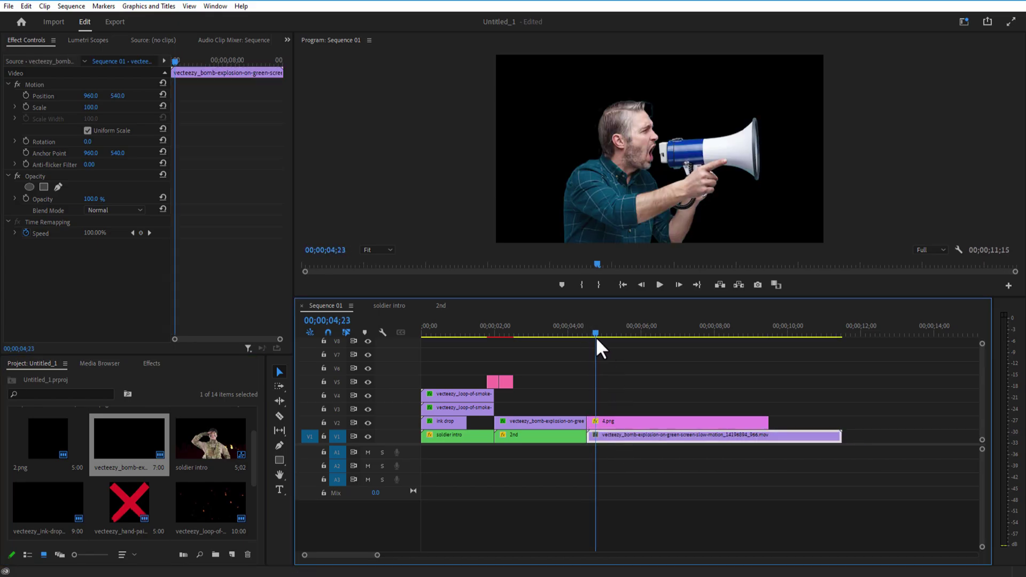
pyautogui.press('space')
pyautogui.press('space')
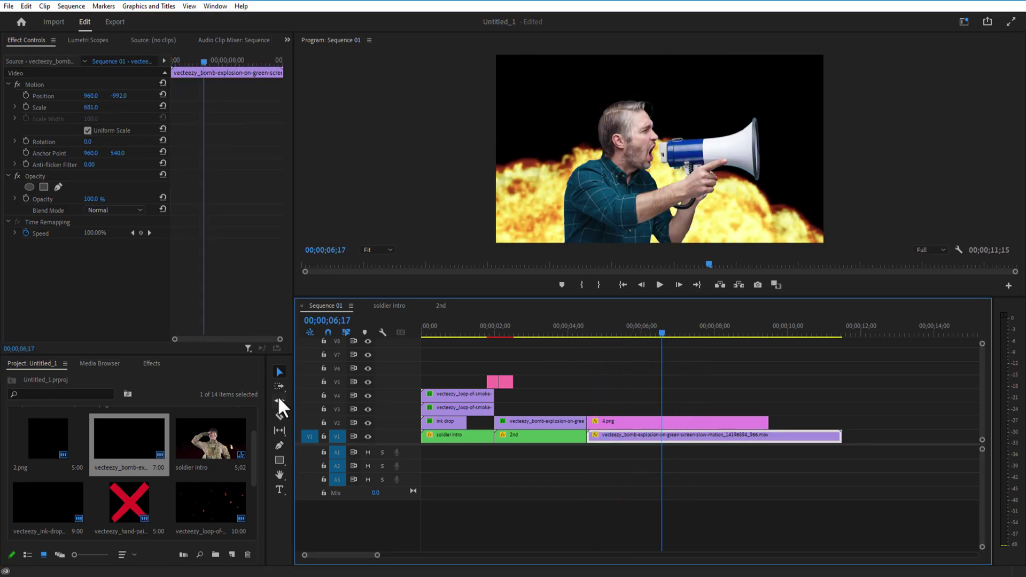
# Cut the new explosion clip at 00;00;06;17, remove its first part, and move the remainder to start together with 4.png
pyautogui.click(280, 415)
pyautogui.click(662, 436)
pyautogui.click(280, 372)
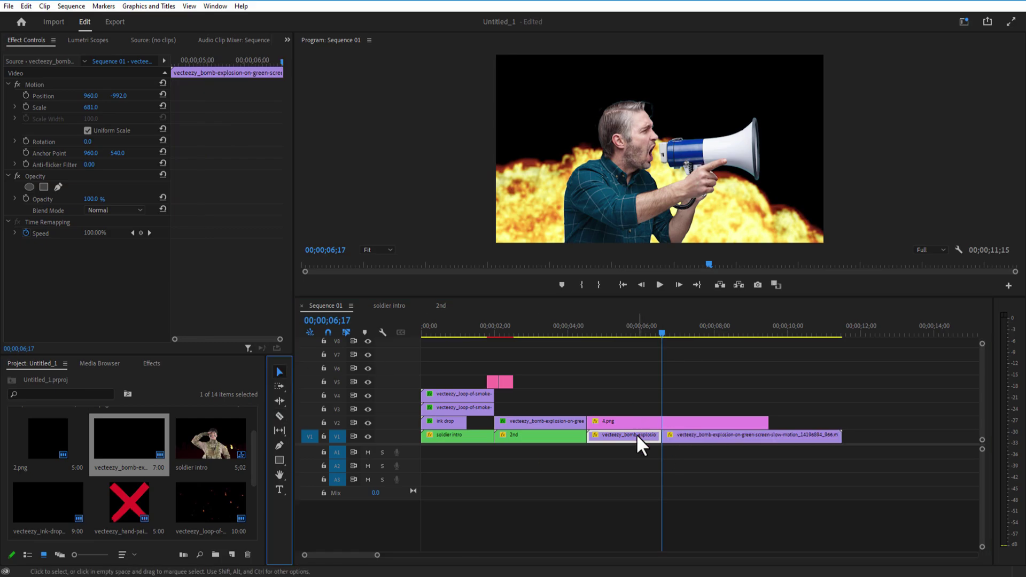
pyautogui.click(636, 435)
pyautogui.press('Delete')
pyautogui.moveTo(700, 437); pyautogui.dragTo(625, 436)
# Draw a wide rectangle across the upper frame, centre it at about 1003, 335, and align its V3 clip with the start of 4.png
pyautogui.moveTo(661, 335); pyautogui.dragTo(631, 371)
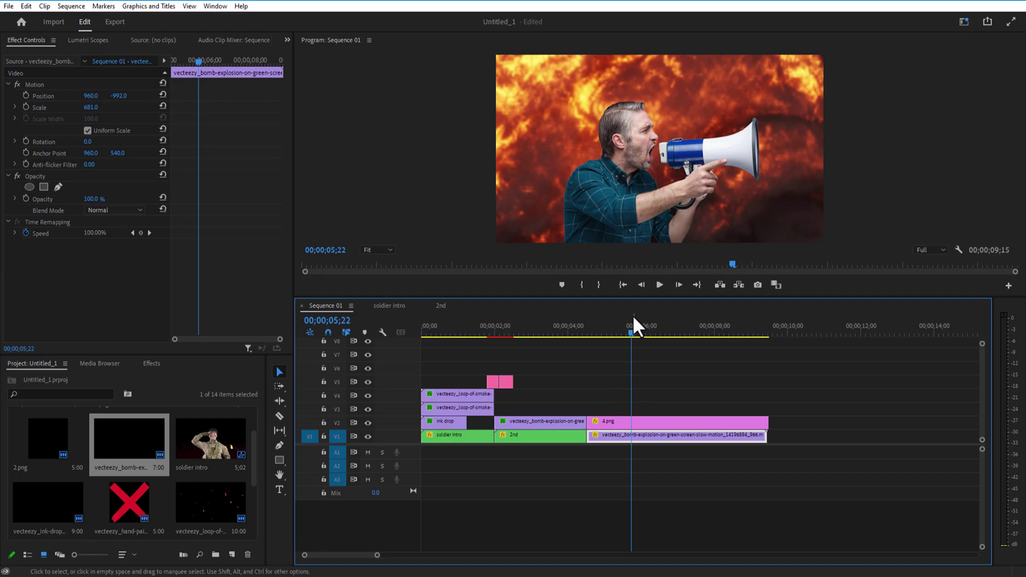
pyautogui.click(633, 332)
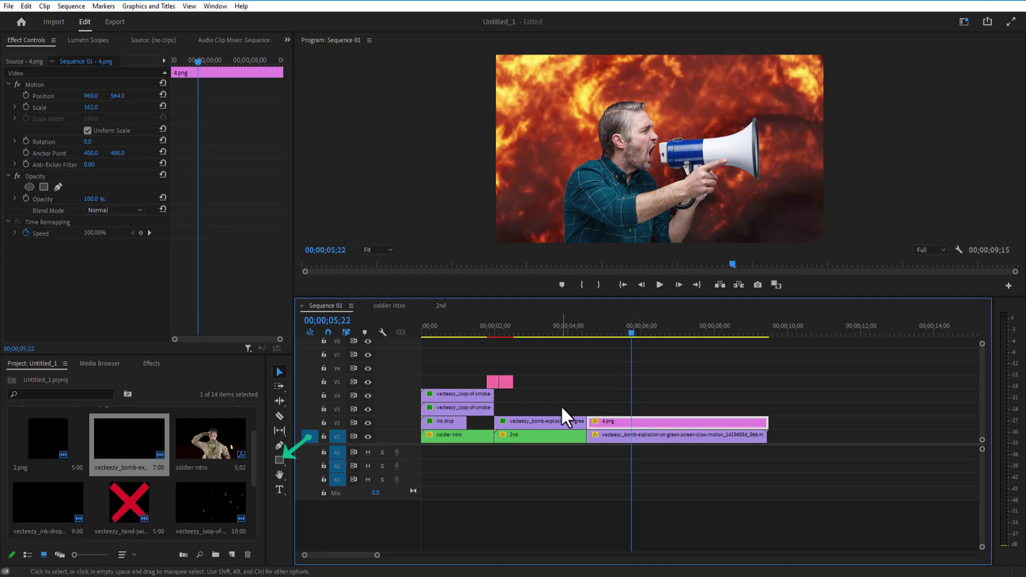
pyautogui.click(279, 460)
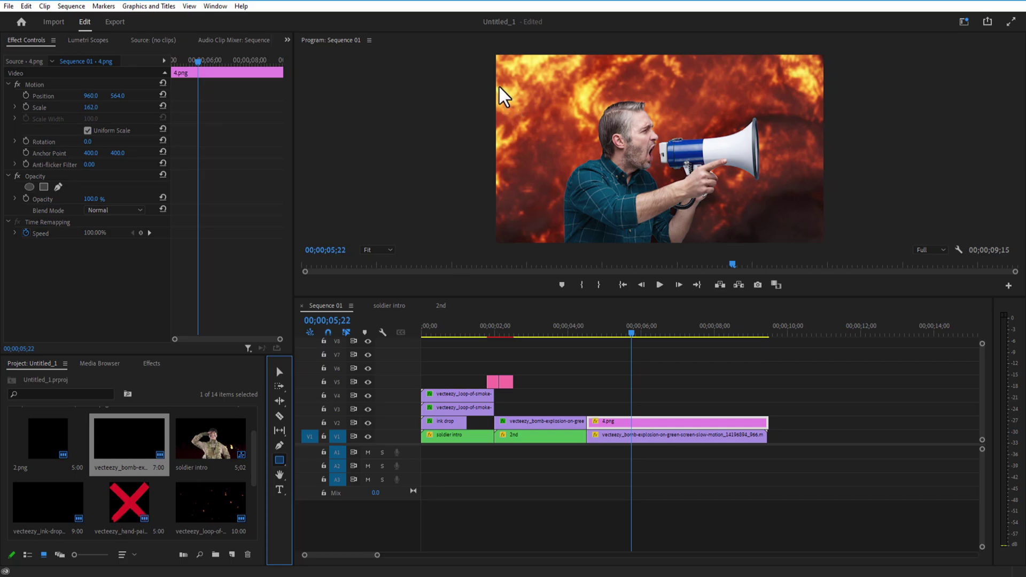
pyautogui.moveTo(499, 86); pyautogui.dragTo(907, 137)
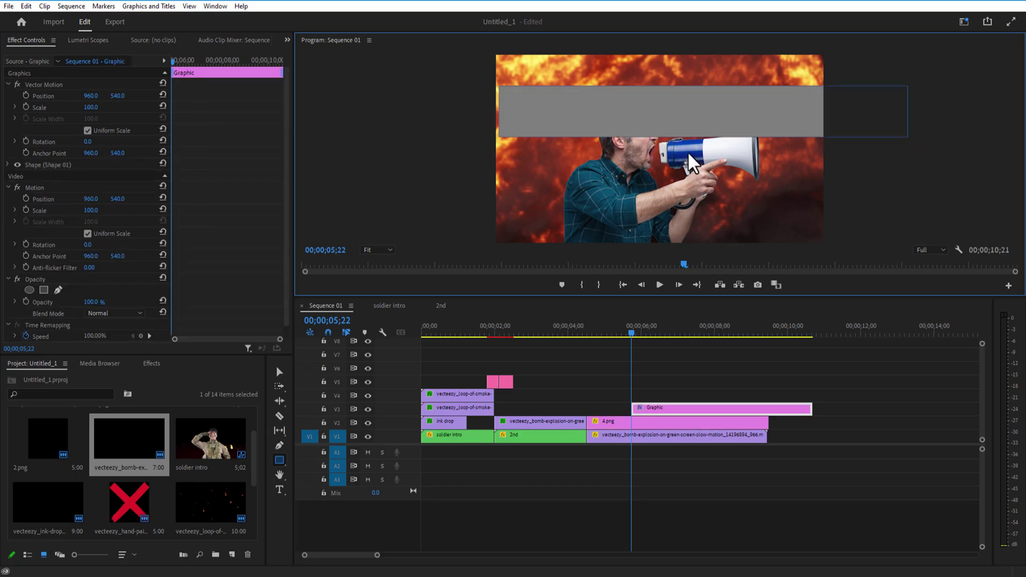
pyautogui.click(279, 372)
pyautogui.moveTo(661, 116); pyautogui.dragTo(624, 118)
pyautogui.moveTo(685, 409); pyautogui.dragTo(641, 409)
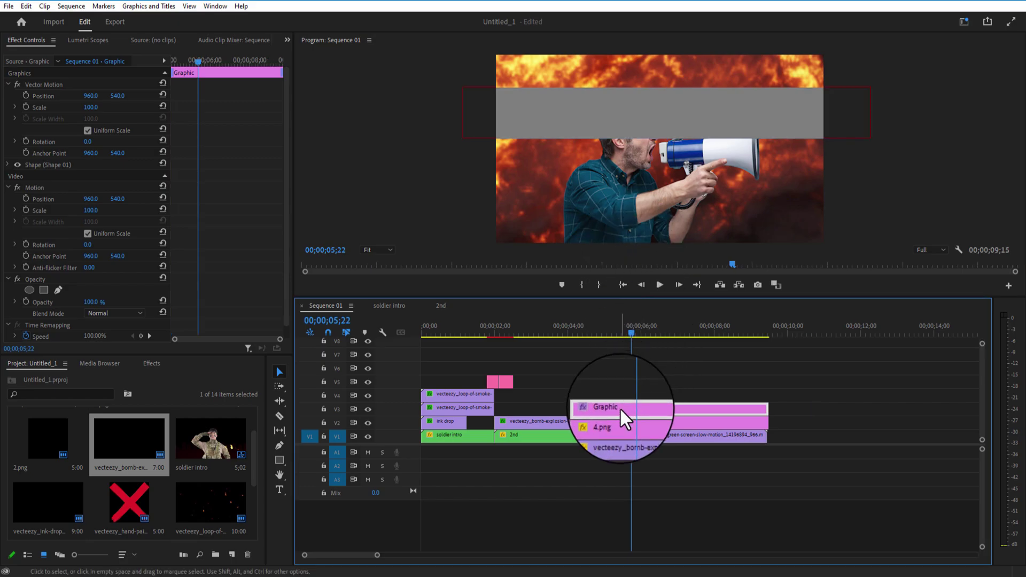
# Set the rectangle's solid fill to near-black 030303
pyautogui.click(7, 164)
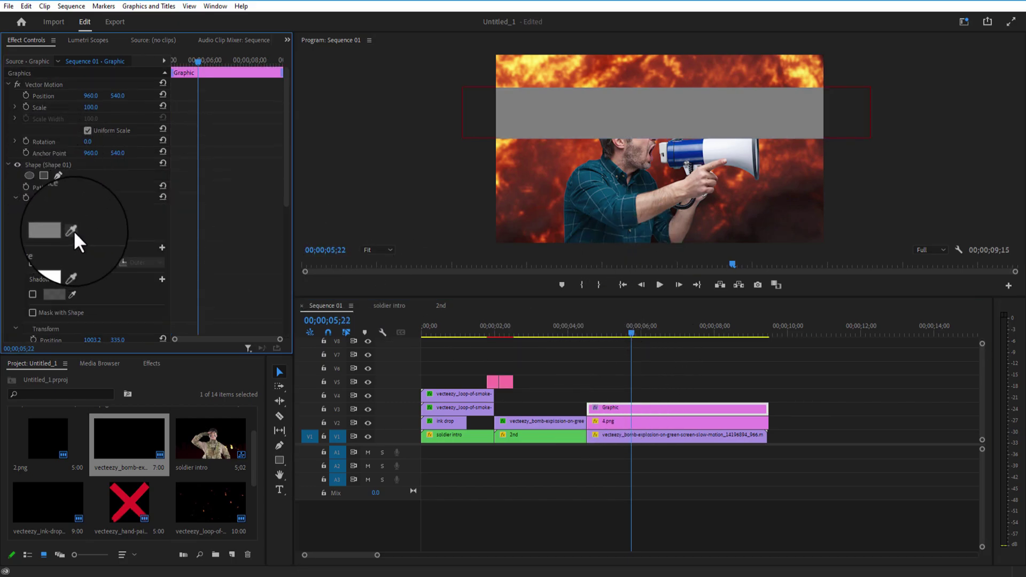
pyautogui.click(53, 231)
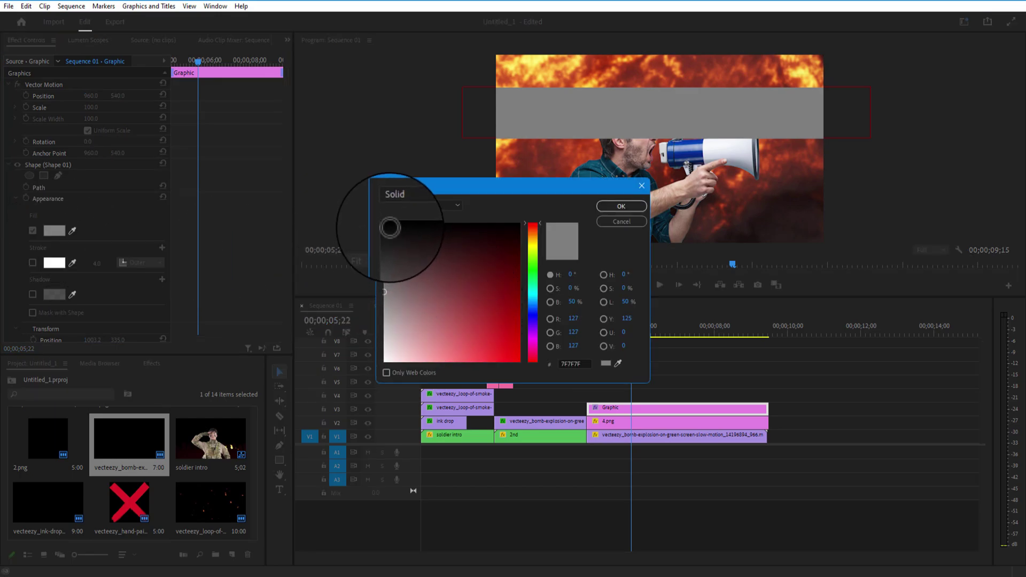
pyautogui.click(386, 224)
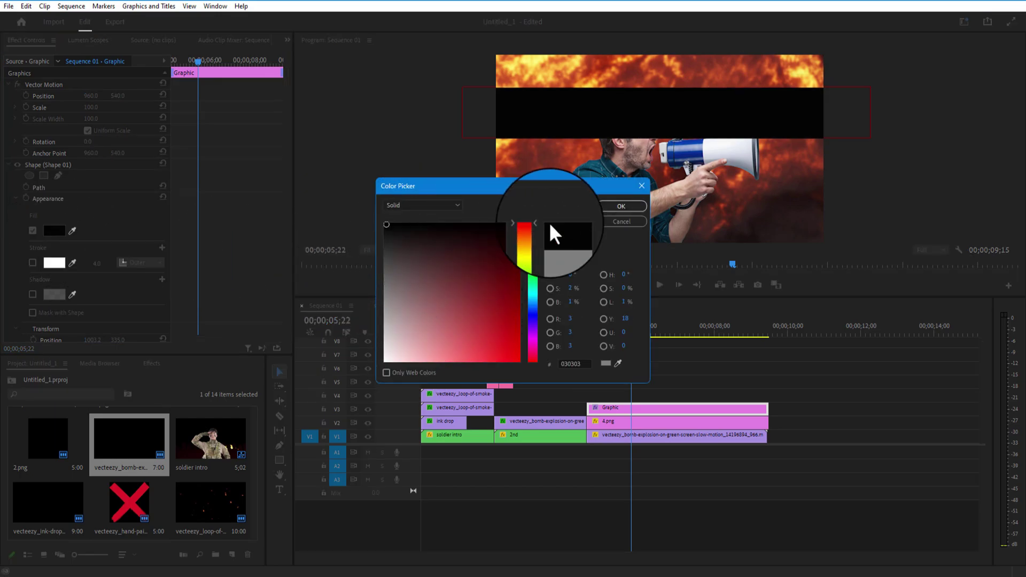
pyautogui.click(621, 206)
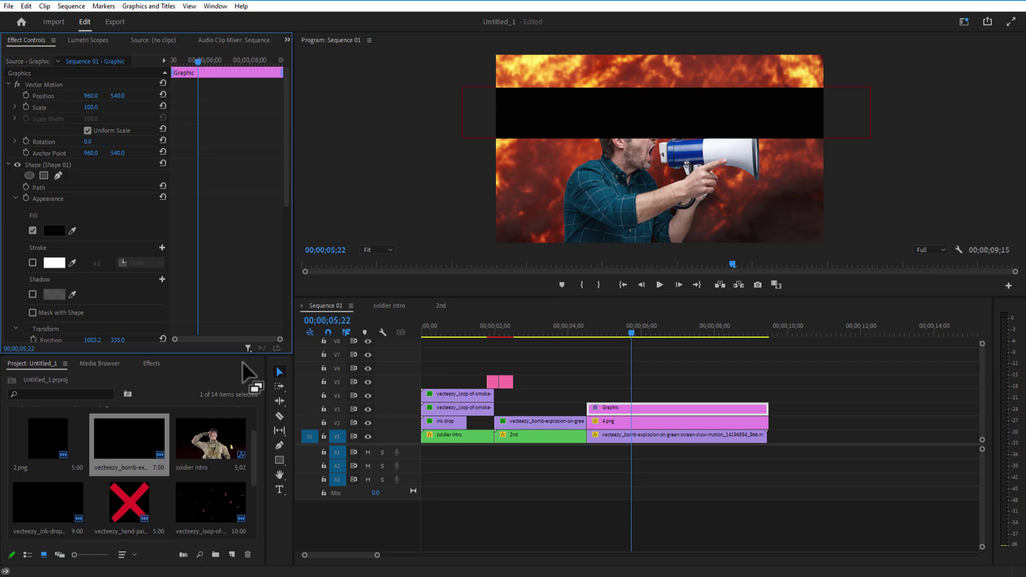
# Add the text REVOLUTION over the black bar in LEMON MILK Bold, scaled to 211 so that it spans the frame
pyautogui.click(279, 490)
pyautogui.click(580, 116)
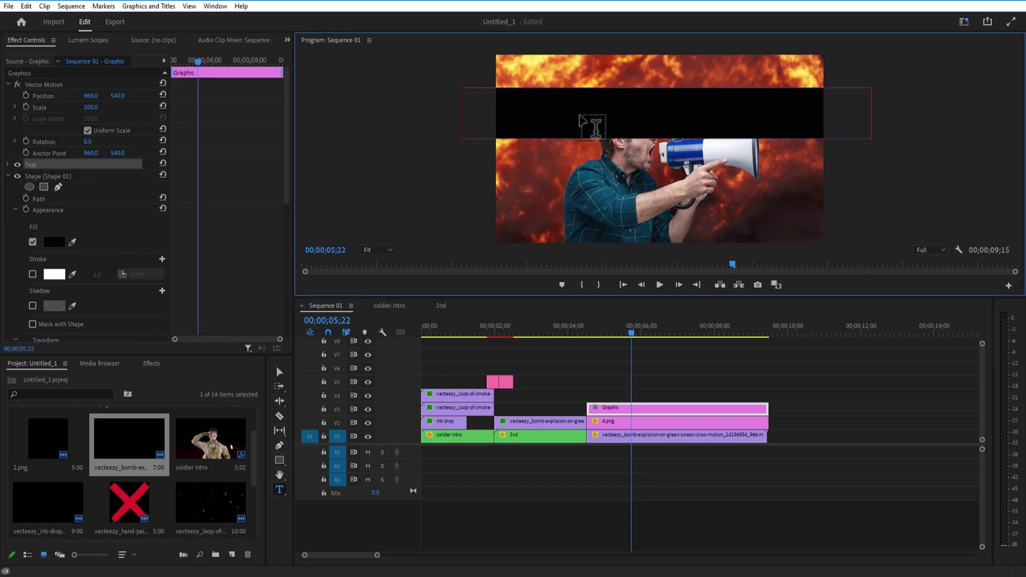
pyautogui.write('REV')
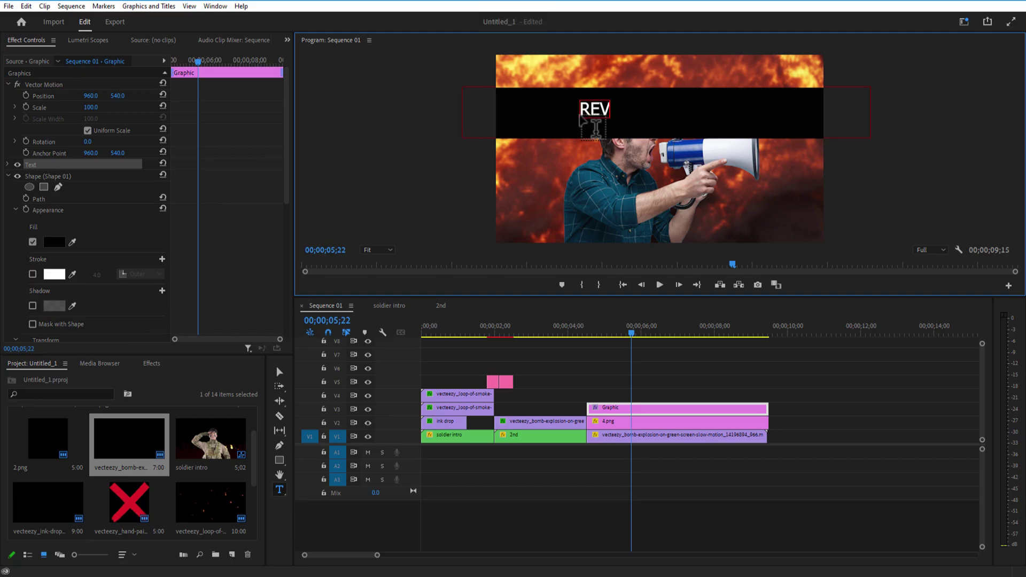
pyautogui.write('OLUTION')
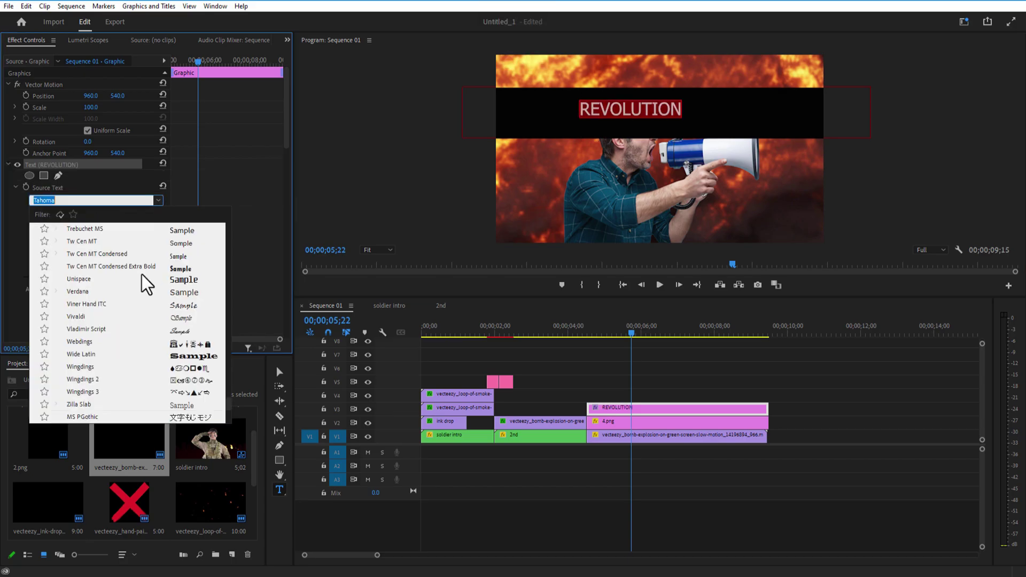
pyautogui.scroll(-5, 206, 282)
pyautogui.click(201, 281)
pyautogui.moveTo(91, 107); pyautogui.dragTo(115, 107)
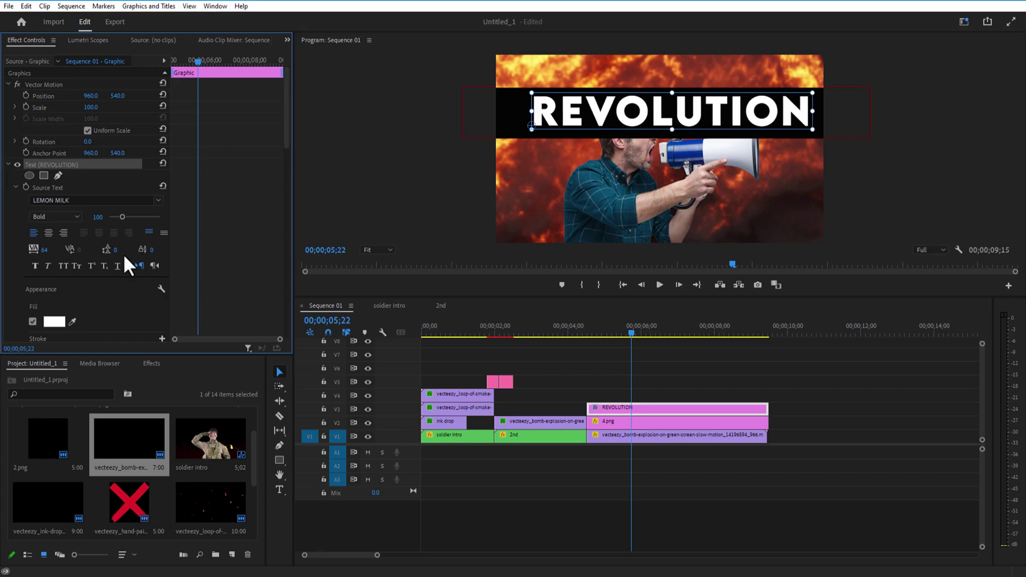
# Fill the REVOLUTION text with yellow and reorder the clips so the graphic is on V2 beneath 4.png on V3
pyautogui.scroll(-5, 107, 240)
pyautogui.click(54, 115)
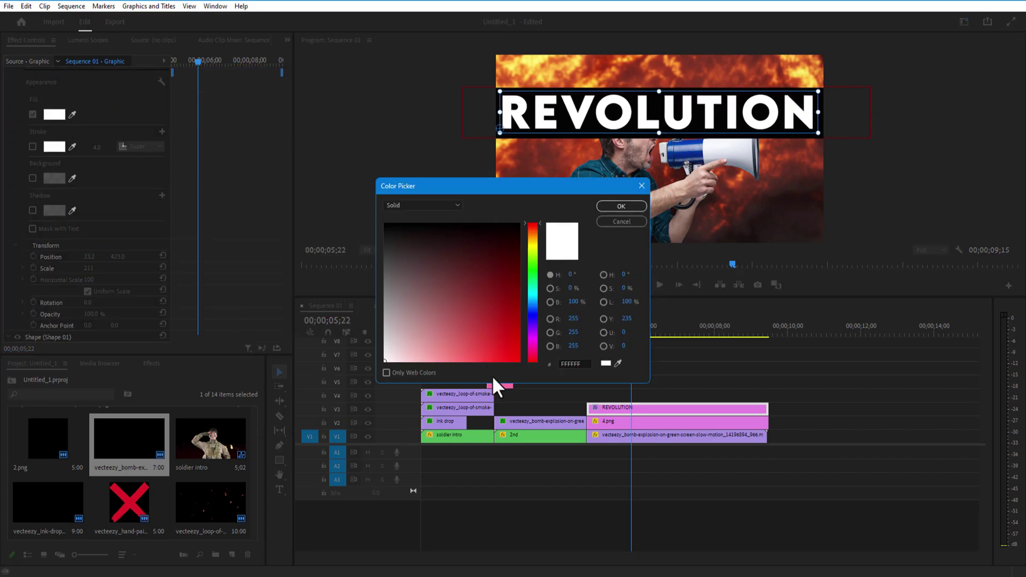
pyautogui.click(533, 245)
pyautogui.click(615, 208)
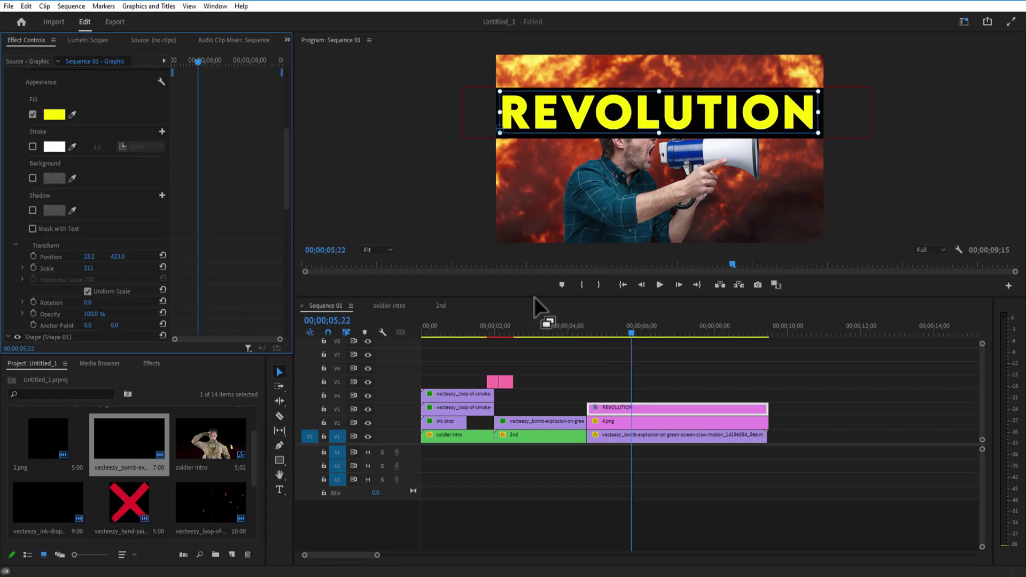
pyautogui.moveTo(638, 422)
pyautogui.mouseDown()
pyautogui.moveTo(645, 415)
pyautogui.moveTo(631, 398)
pyautogui.moveTo(638, 411)
pyautogui.mouseUp()
pyautogui.moveTo(632, 334); pyautogui.dragTo(601, 356)
# Find the Tint effect among the colour effects and apply it to the 4.png clip to make the man black and white
pyautogui.click(617, 407)
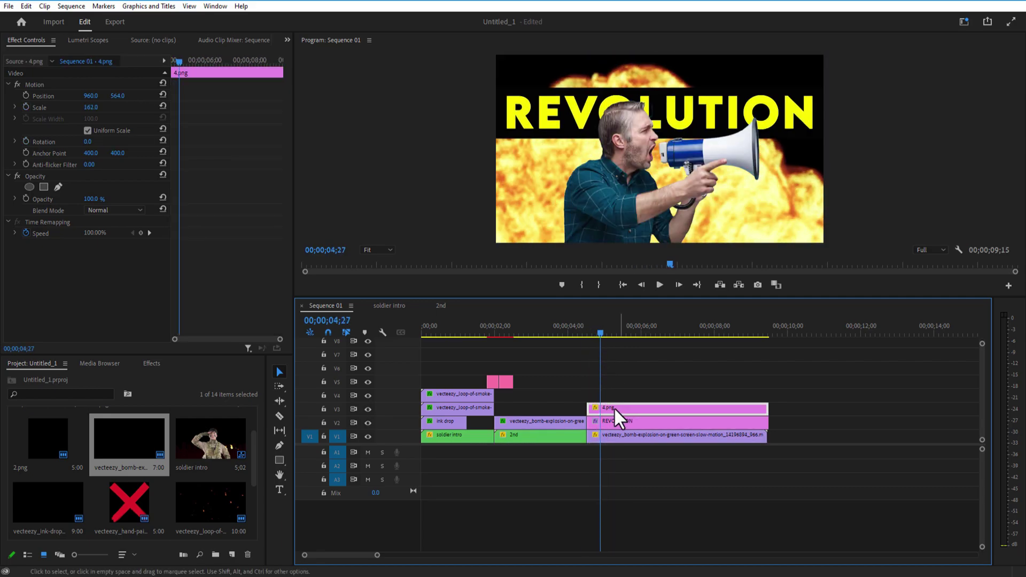
pyautogui.click(150, 364)
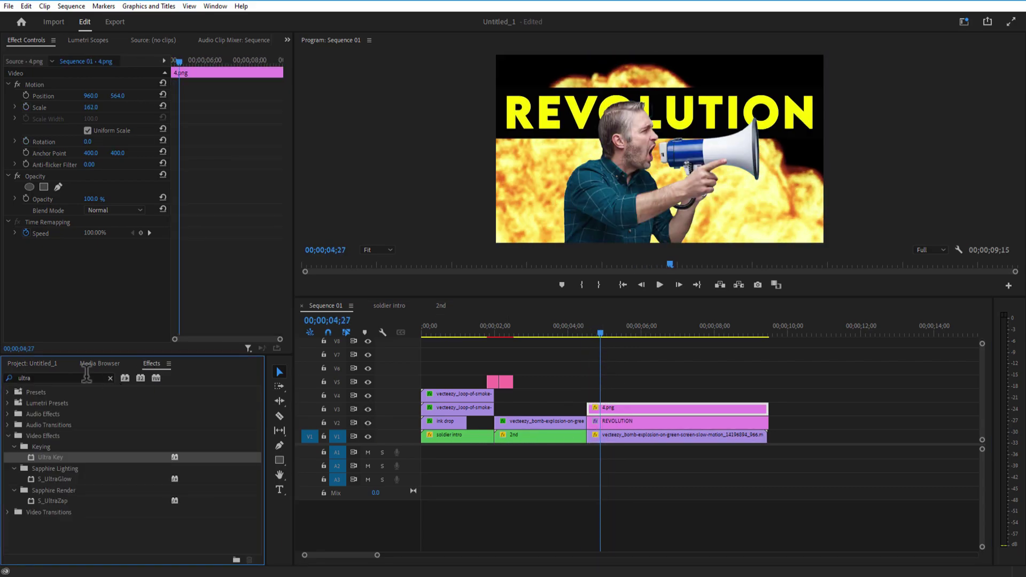
pyautogui.click(48, 377)
pyautogui.press('BackSpace')
pyautogui.press('BackSpace')
pyautogui.press('BackSpace')
pyautogui.press('BackSpace')
pyautogui.press('BackSpace')
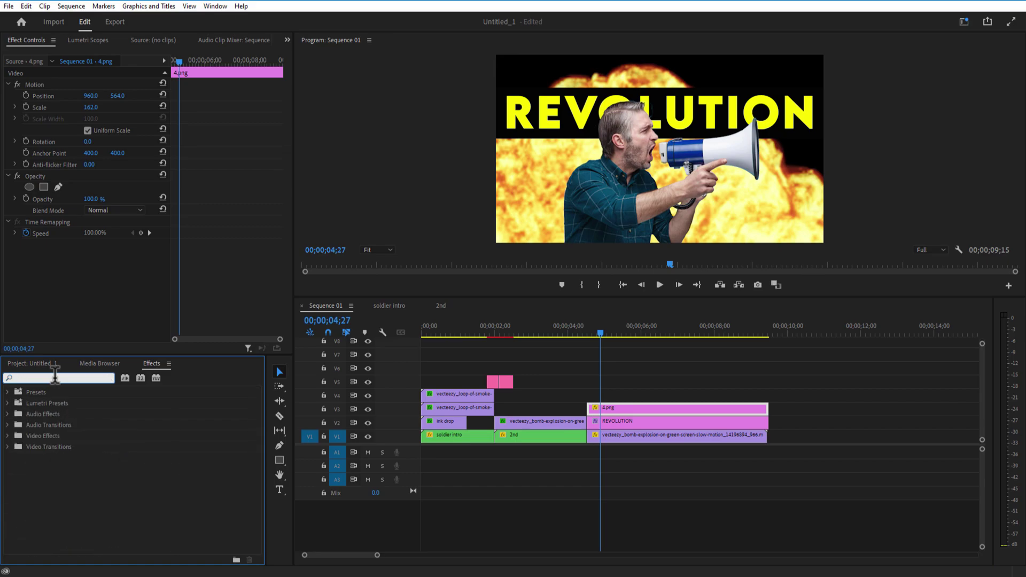
pyautogui.write('COLOR')
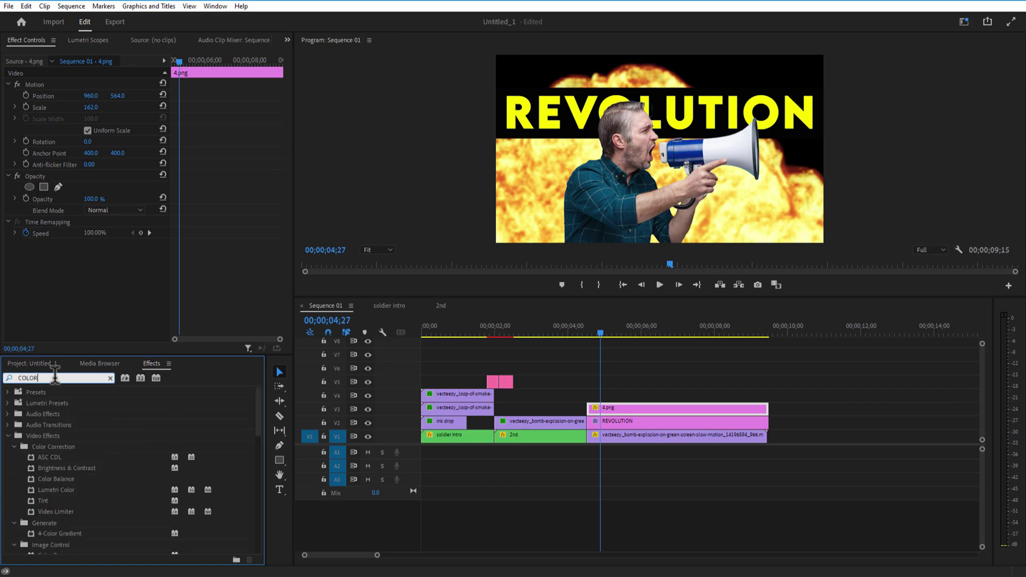
pyautogui.click(65, 468)
pyautogui.scroll(-1, 92, 483)
pyautogui.moveTo(47, 479); pyautogui.dragTo(623, 413)
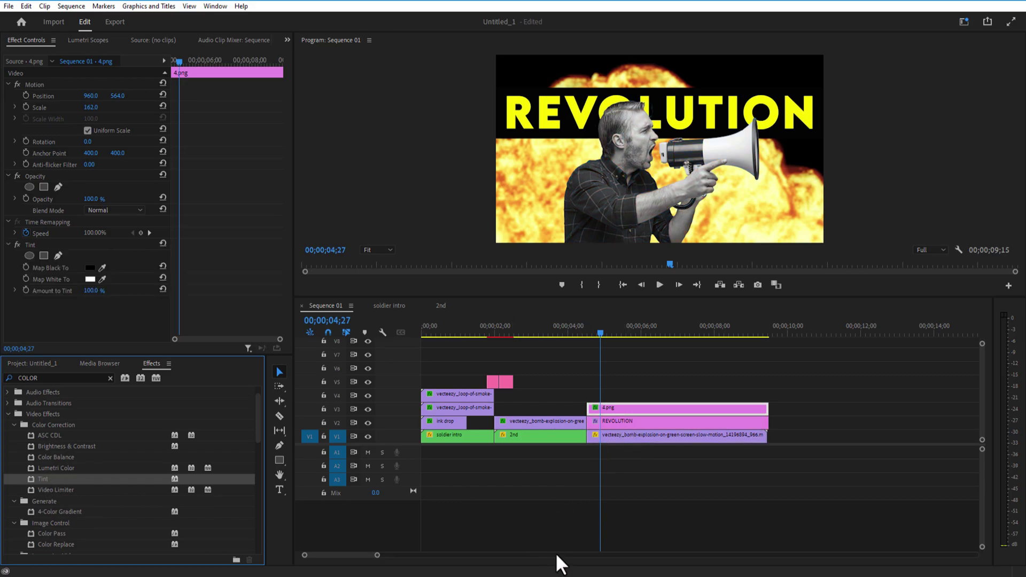
# Animate the horizontal position of 4.png from a keyframe at 00;00;04;17 to 900 at 00;00;09;11
pyautogui.press('Up')
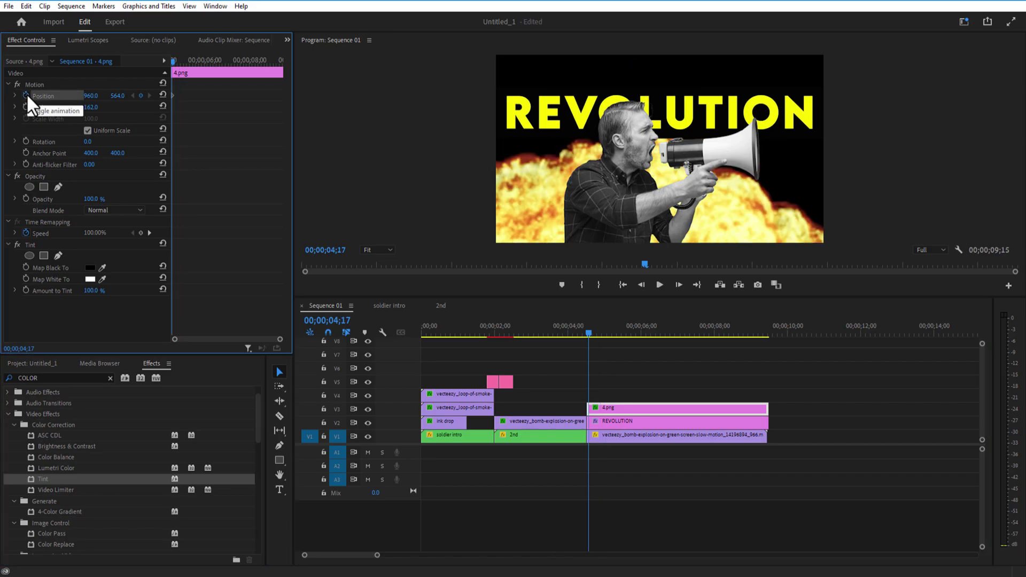
pyautogui.click(26, 95)
pyautogui.moveTo(171, 59); pyautogui.dragTo(281, 106)
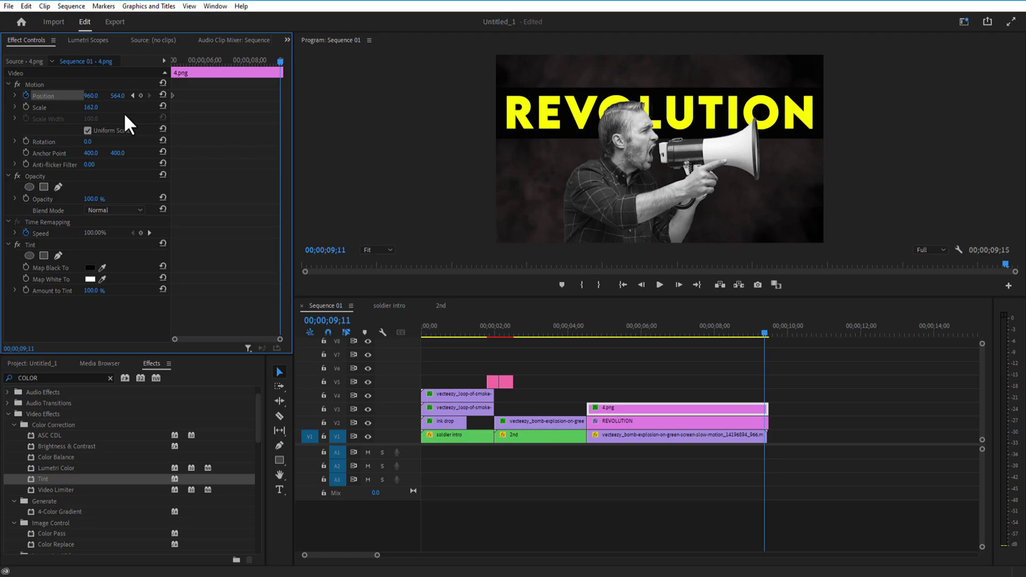
pyautogui.moveTo(91, 95); pyautogui.dragTo(121, 125)
pyautogui.write('900')
pyautogui.click(130, 82)
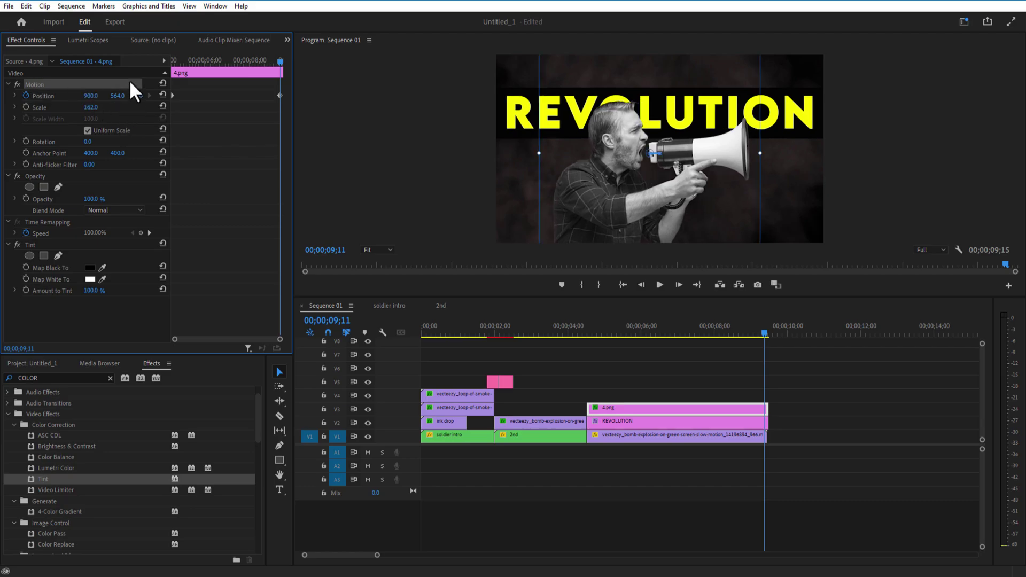
# Animate the rotation of 4.png from 0 at the clip start to -3° at the clip end
pyautogui.moveTo(757, 330); pyautogui.dragTo(744, 366)
pyautogui.click(677, 406)
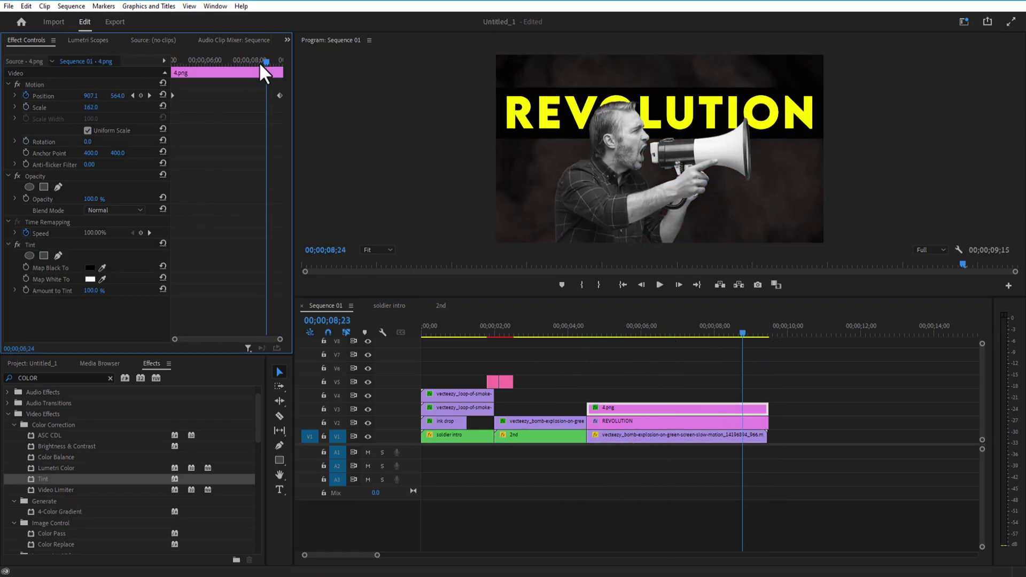
pyautogui.moveTo(259, 62); pyautogui.dragTo(243, 77)
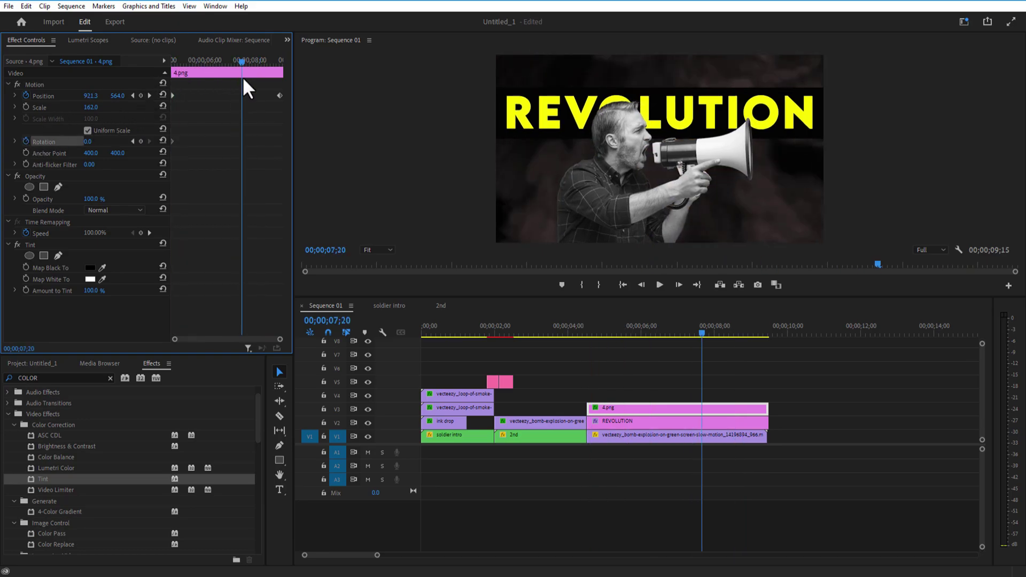
pyautogui.click(88, 142)
pyautogui.write('-3')
pyautogui.press('Return')
pyautogui.moveTo(260, 142); pyautogui.dragTo(291, 143)
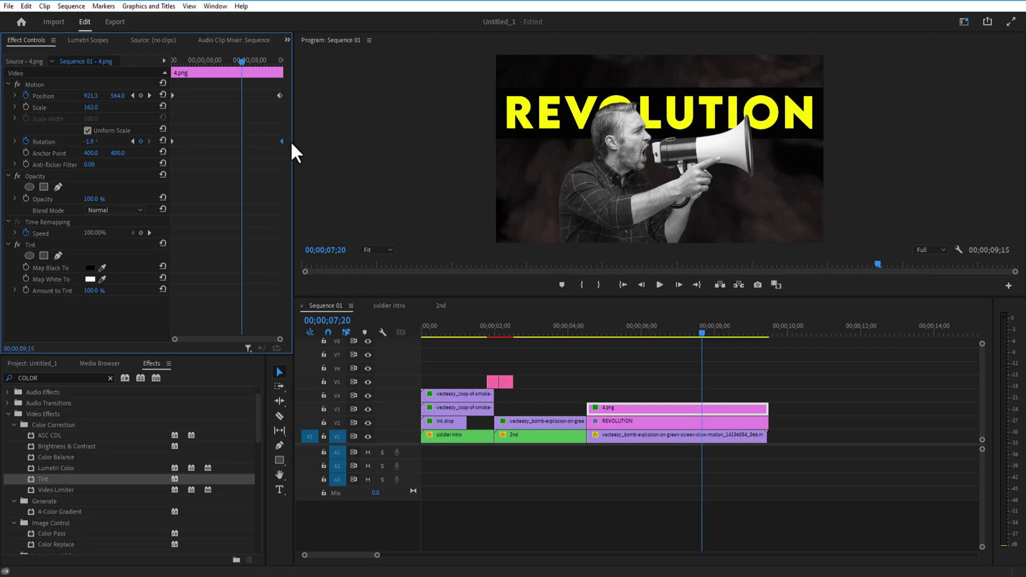
# Animate the REVOLUTION graphic's Vector Motion rotation from 0 at the clip start to -3° at the clip end
pyautogui.moveTo(239, 61); pyautogui.dragTo(234, 105)
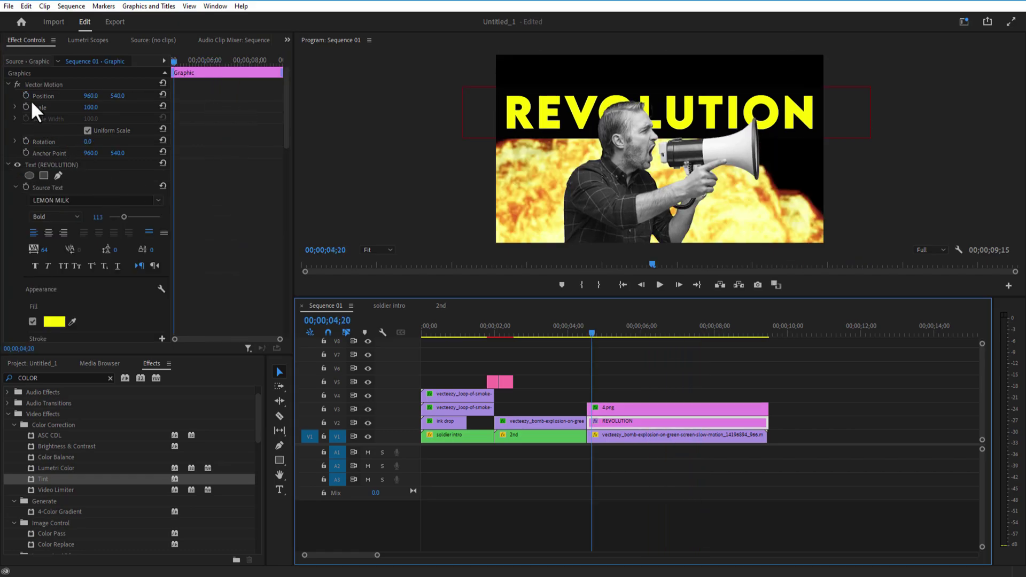
pyautogui.click(26, 141)
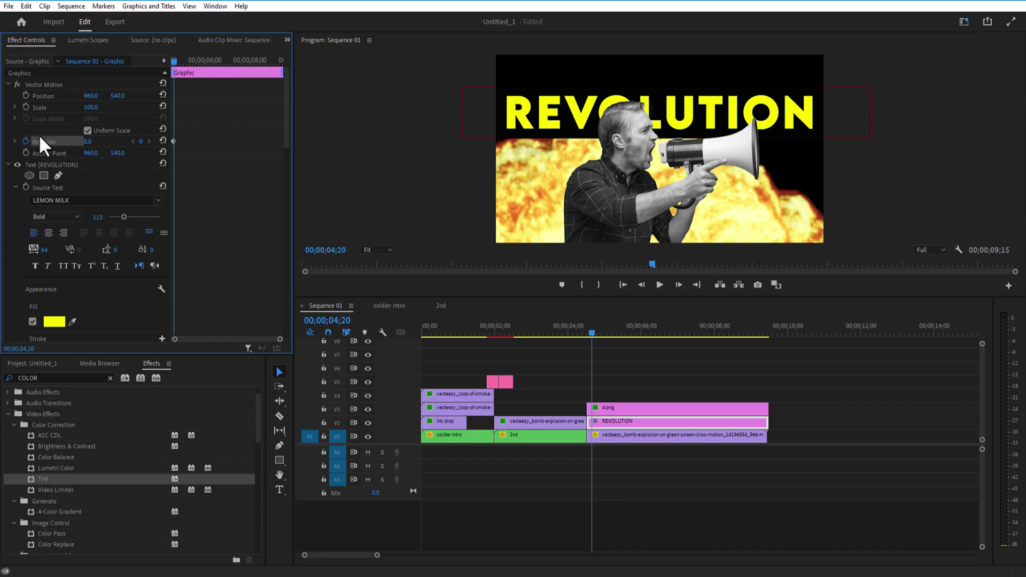
pyautogui.moveTo(173, 142); pyautogui.dragTo(170, 142)
pyautogui.moveTo(175, 62); pyautogui.dragTo(268, 84)
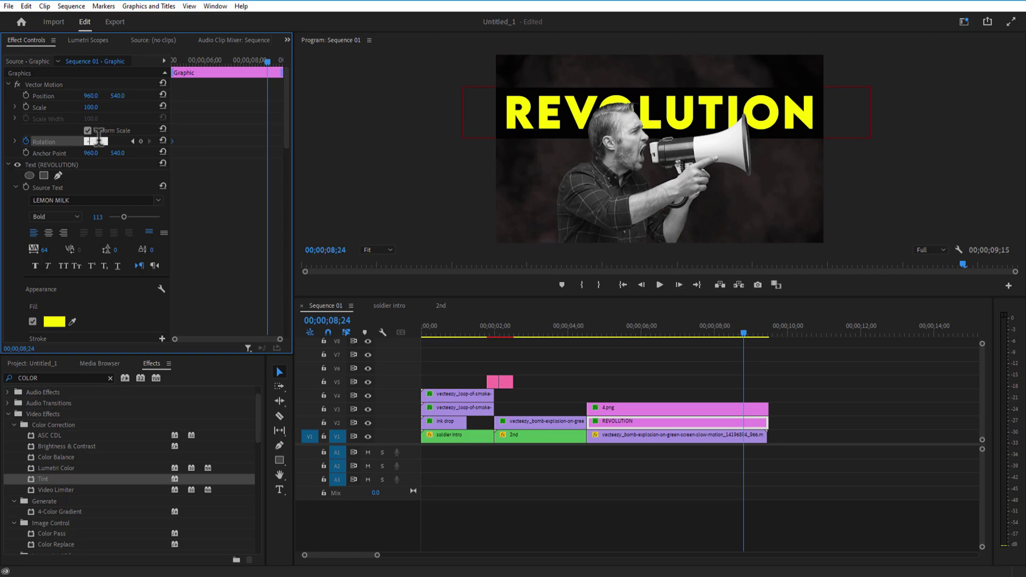
pyautogui.press('Return')
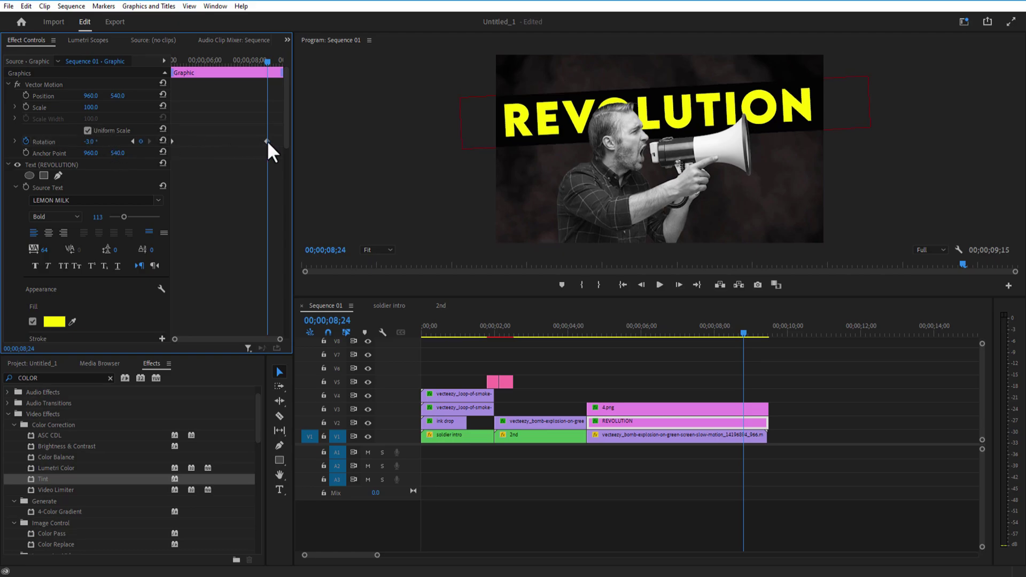
pyautogui.moveTo(268, 141); pyautogui.dragTo(283, 142)
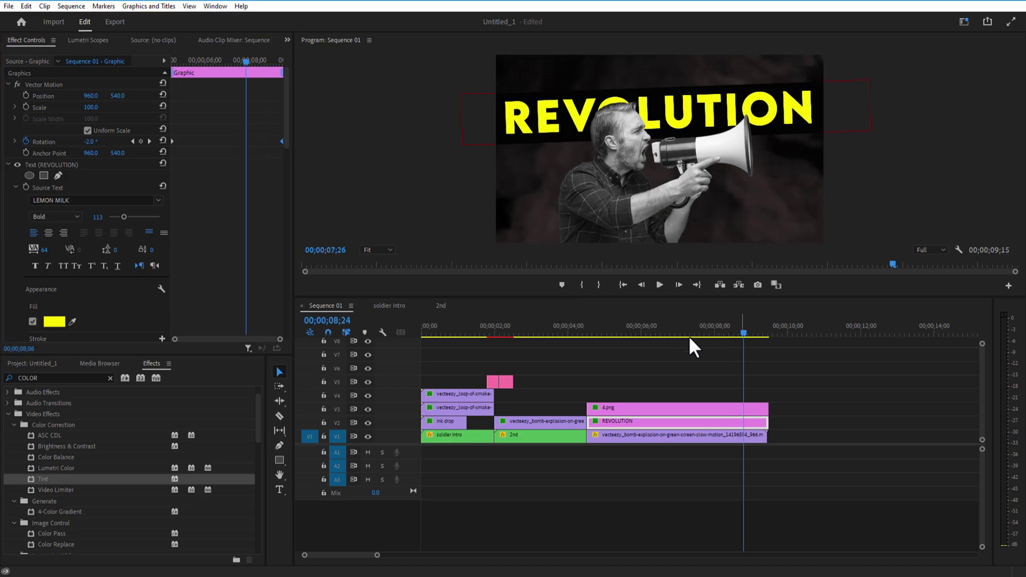
# Cut 4.png, the REVOLUTION graphic and the explosion beneath them at 00;00;06;22 and delete the remainders
pyautogui.moveTo(692, 335); pyautogui.dragTo(590, 361)
pyautogui.moveTo(590, 352); pyautogui.dragTo(668, 347)
pyautogui.click(280, 416)
pyautogui.press('Delete')
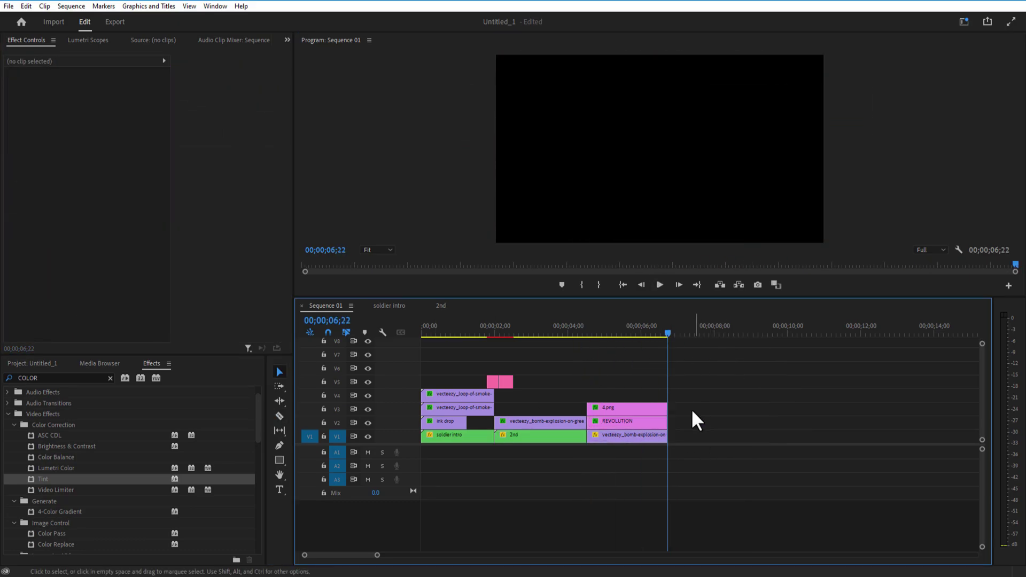
# Clear the effects search and import the image 5.png into the project
pyautogui.click(48, 378)
pyautogui.press('BackSpace')
pyautogui.press('BackSpace')
pyautogui.press('BackSpace')
pyautogui.press('BackSpace')
pyautogui.press('BackSpace')
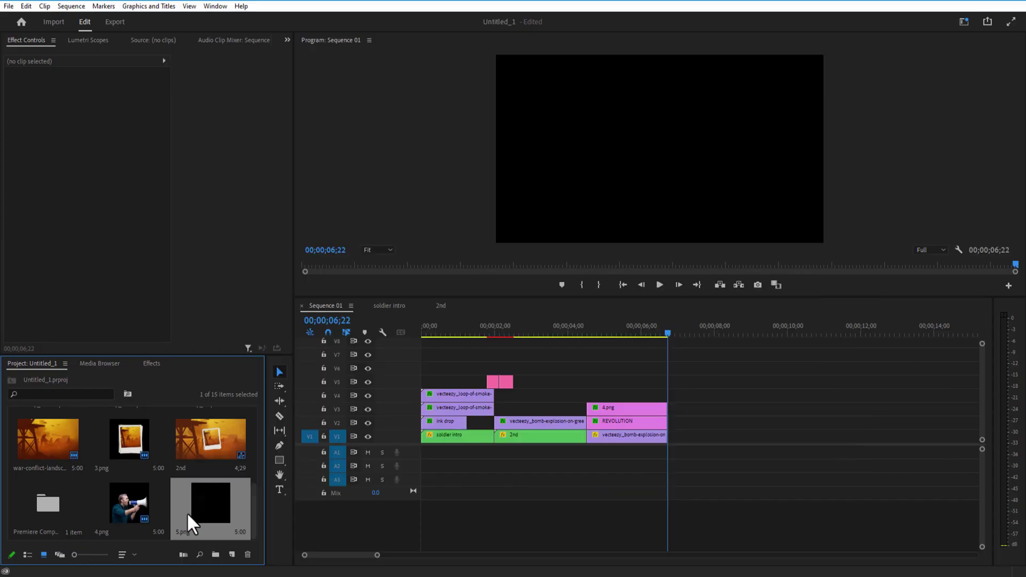
# Place 5.png on V2 at 00;00;06;22 and put a new white color matte beneath it on V1
pyautogui.moveTo(194, 521); pyautogui.dragTo(678, 442)
pyautogui.moveTo(738, 437); pyautogui.dragTo(741, 426)
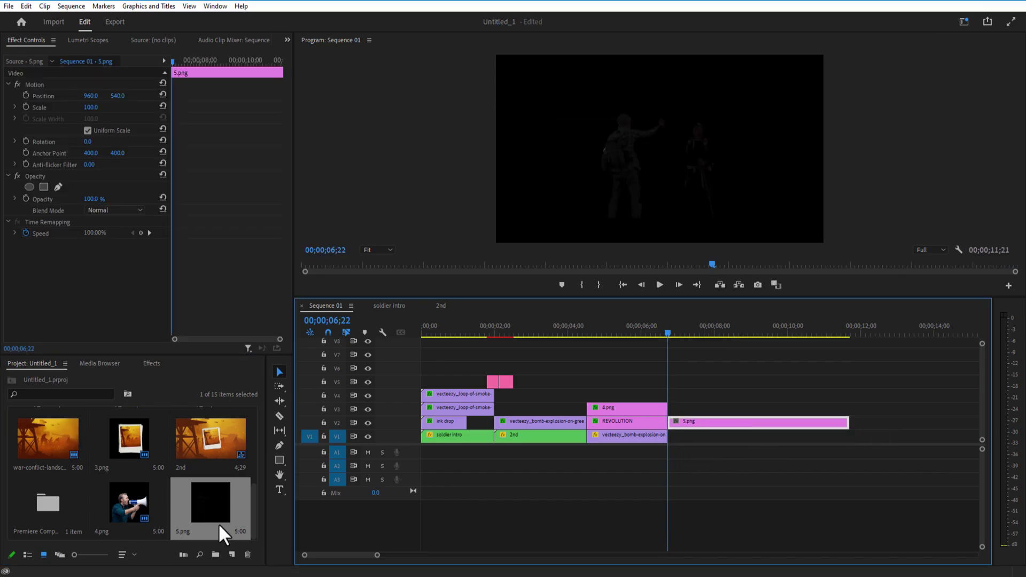
pyautogui.click(232, 553)
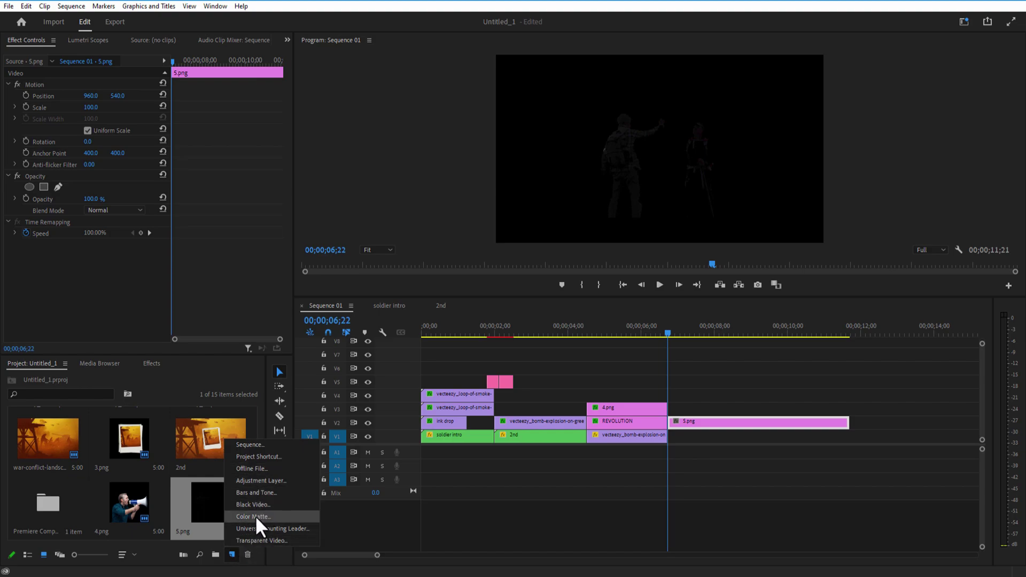
pyautogui.click(255, 516)
pyautogui.click(531, 327)
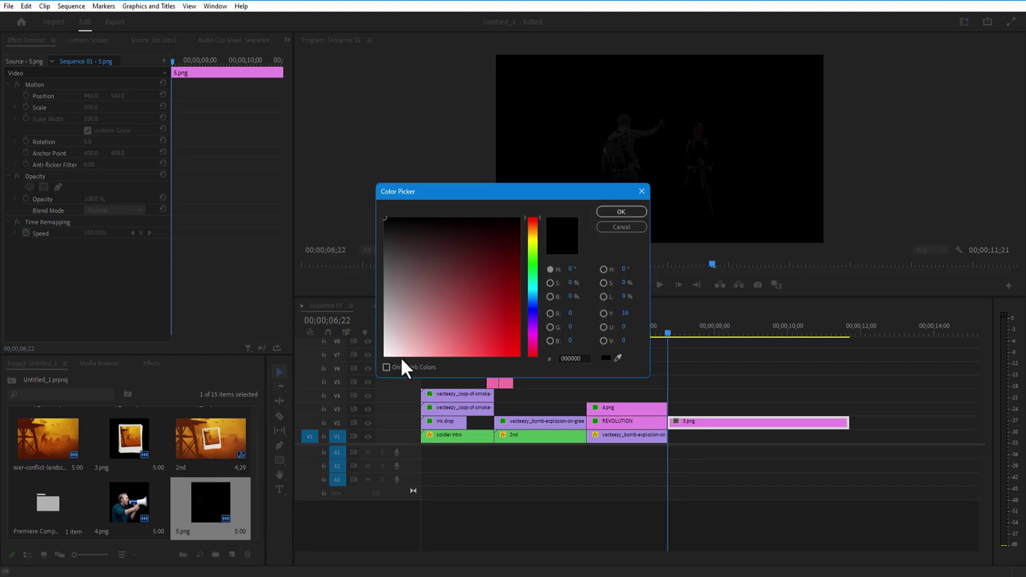
pyautogui.click(384, 352)
pyautogui.click(621, 212)
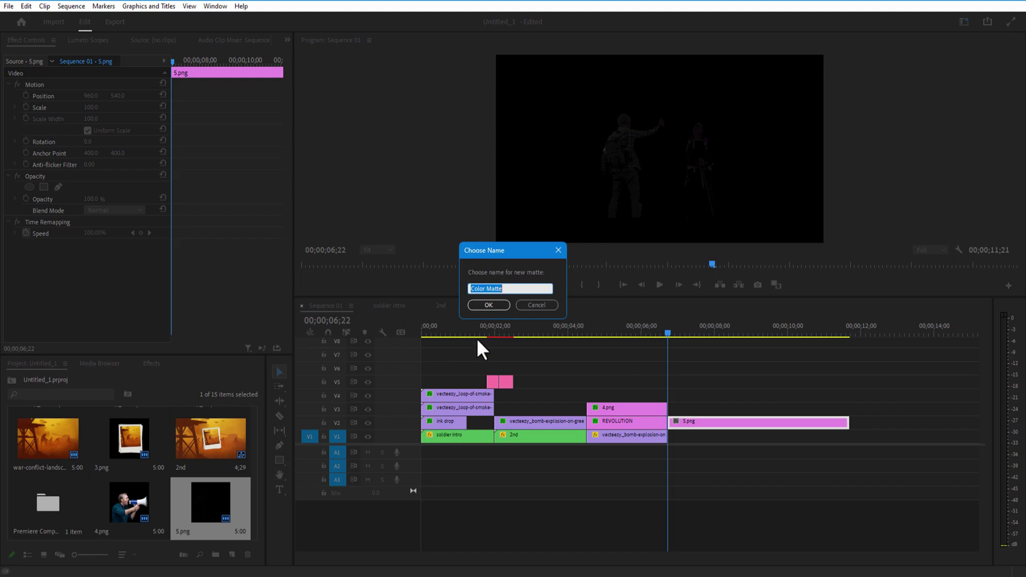
pyautogui.click(501, 303)
pyautogui.moveTo(609, 491); pyautogui.dragTo(684, 449)
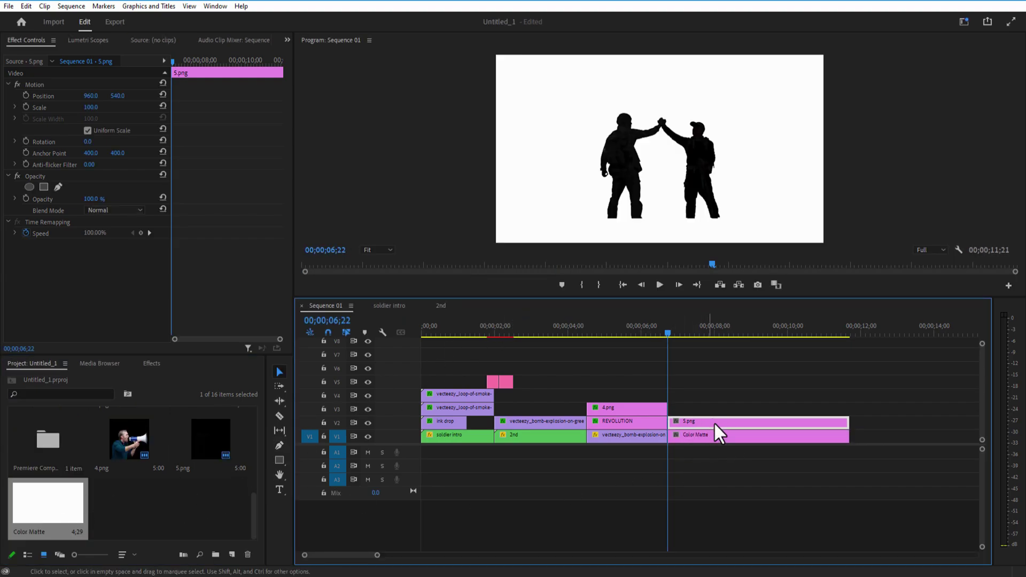
# Set the vertical position of 5.png to 780 and its scale to 202
pyautogui.moveTo(118, 96); pyautogui.dragTo(246, 96)
pyautogui.moveTo(91, 107); pyautogui.dragTo(145, 107)
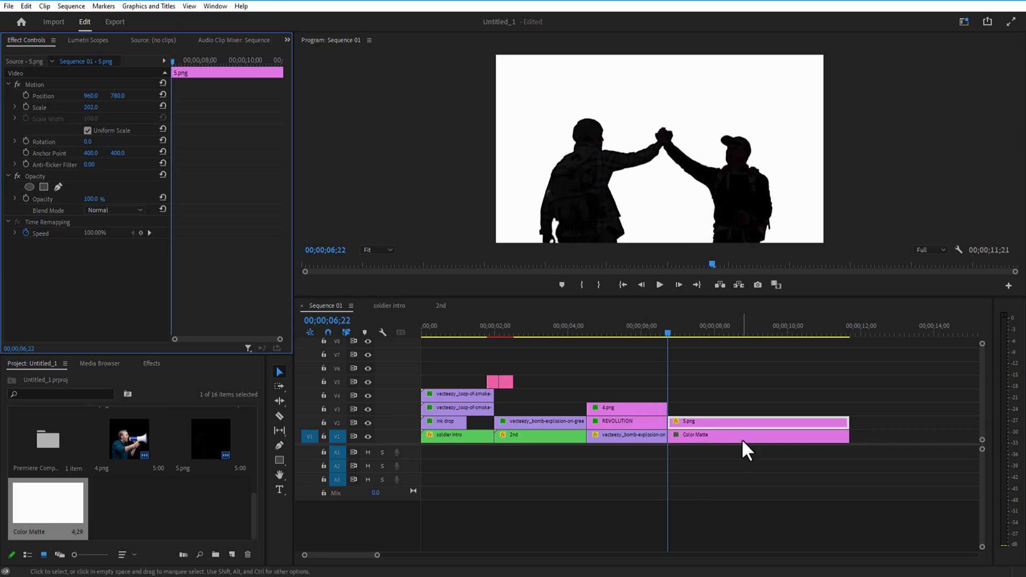
# Import 6.png onto V3 above 5.png and place the ink-drops clip on V4, both starting at 00;00;06;22
pyautogui.rightClick(155, 514)
pyautogui.click(192, 394)
pyautogui.doubleClick(416, 110)
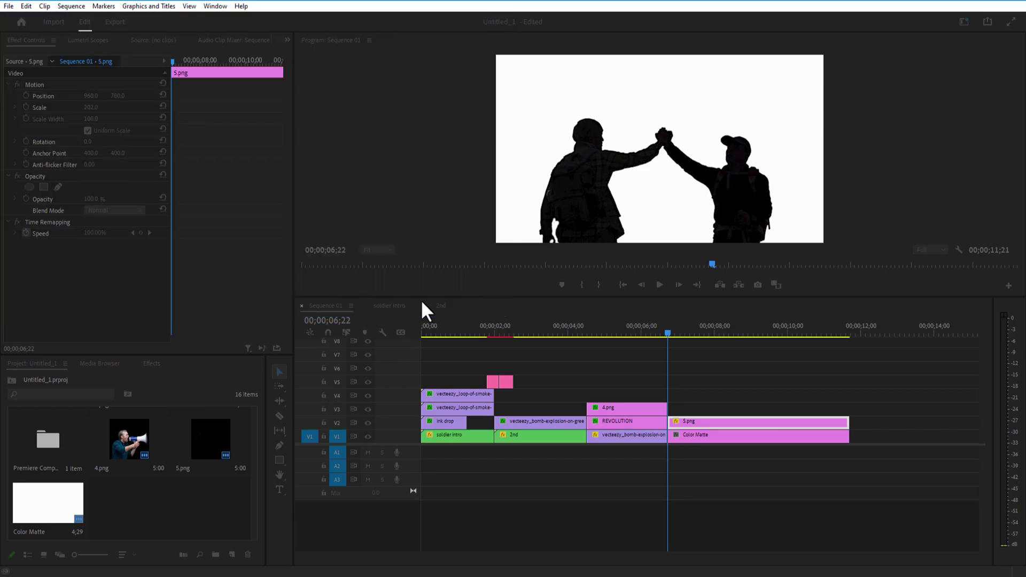
pyautogui.moveTo(309, 501); pyautogui.dragTo(713, 420)
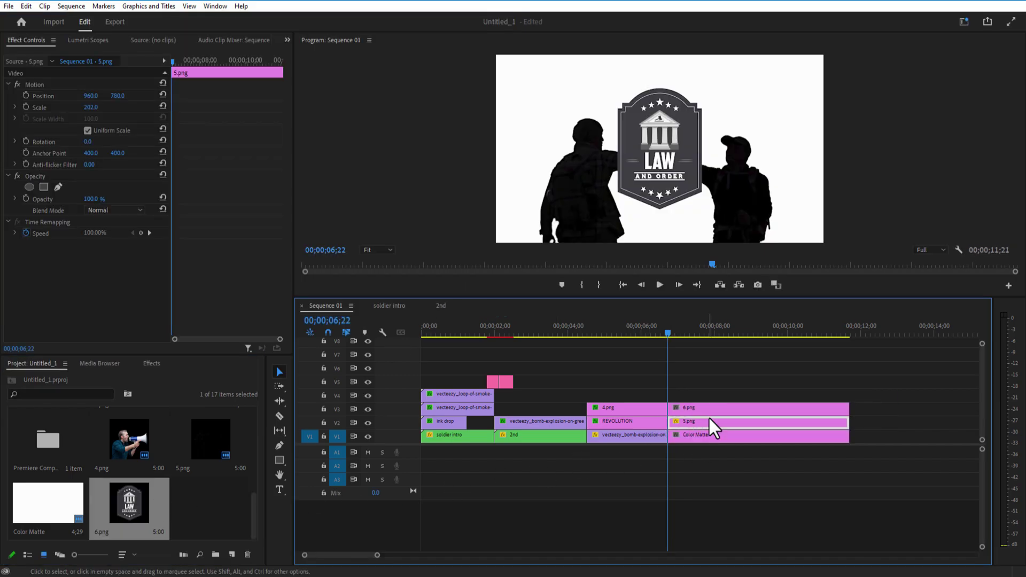
pyautogui.scroll(3, 31, 444)
pyautogui.moveTo(31, 444)
pyautogui.mouseDown()
pyautogui.moveTo(453, 485)
pyautogui.moveTo(728, 407)
pyautogui.moveTo(683, 407)
pyautogui.moveTo(722, 407)
pyautogui.mouseUp()
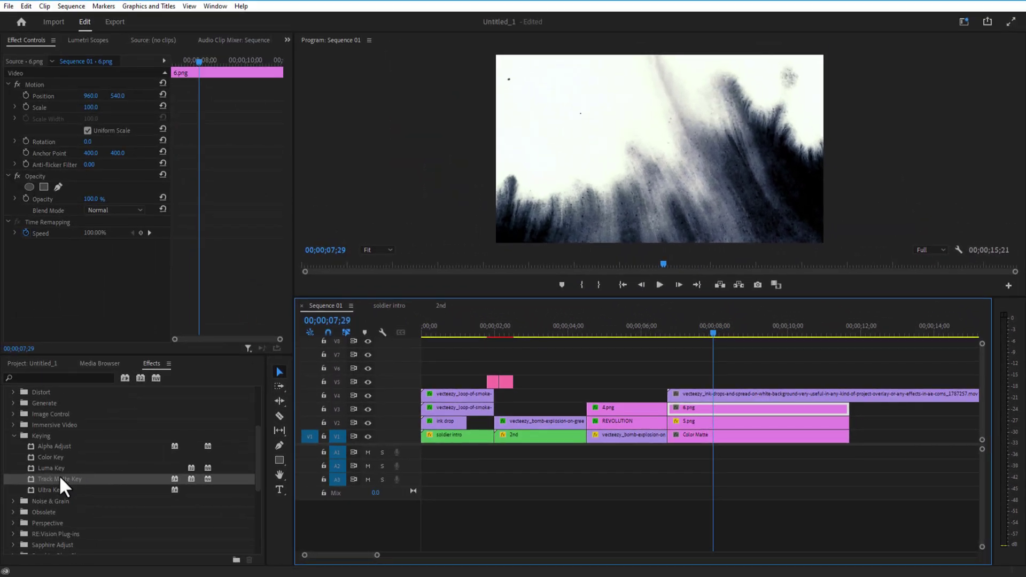
# Apply Track Matte Key to 6.png with Video 4 as the matte and Matte Luma as the compositing mode
pyautogui.moveTo(59, 477); pyautogui.dragTo(717, 410)
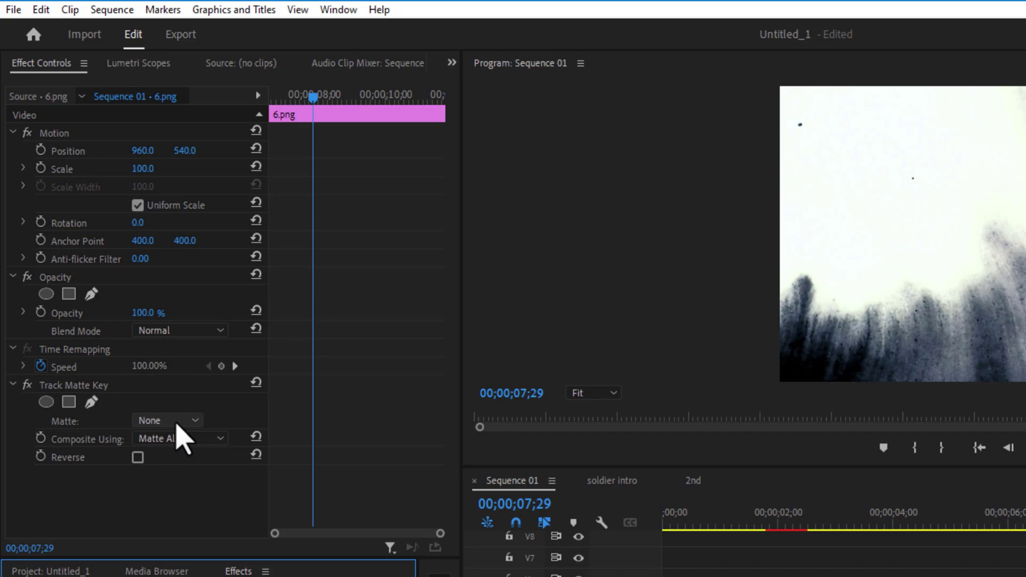
pyautogui.click(177, 421)
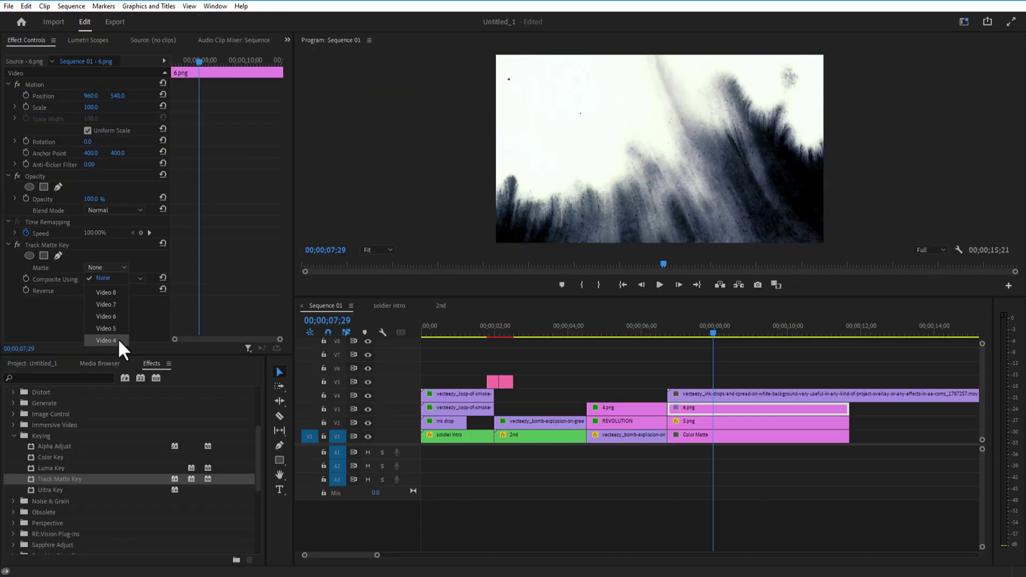
pyautogui.click(107, 341)
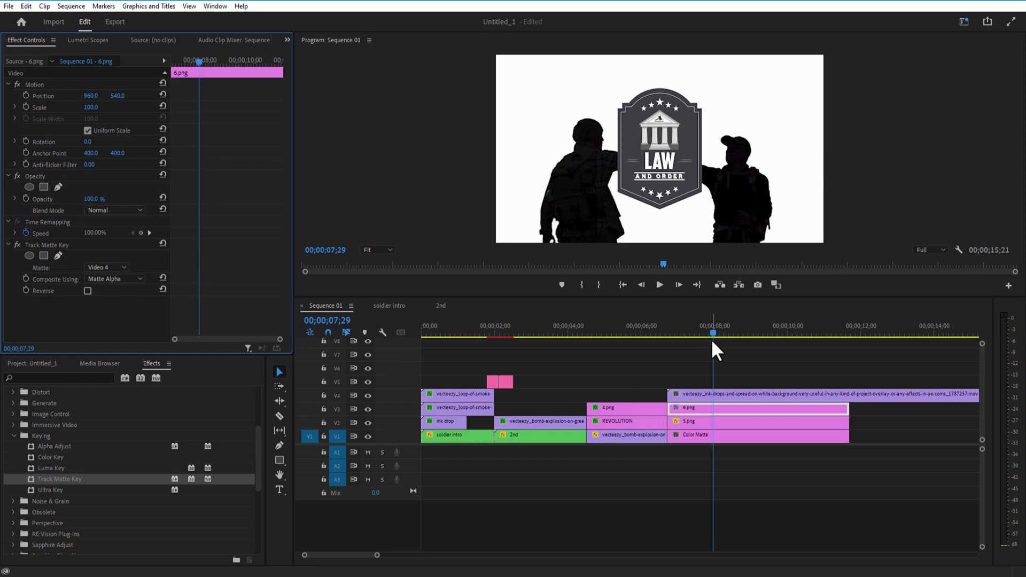
pyautogui.moveTo(712, 342); pyautogui.dragTo(771, 366)
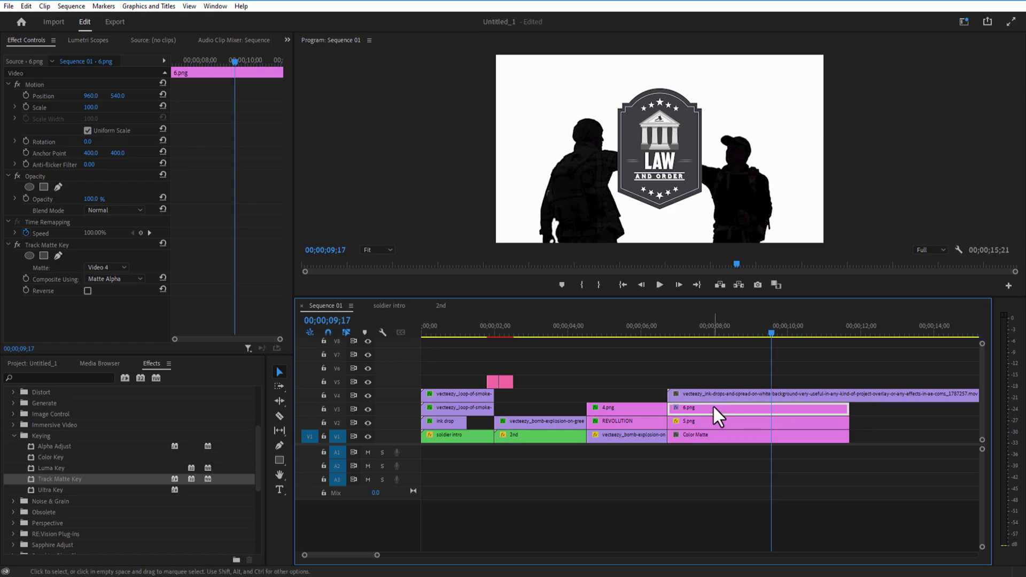
pyautogui.click(111, 279)
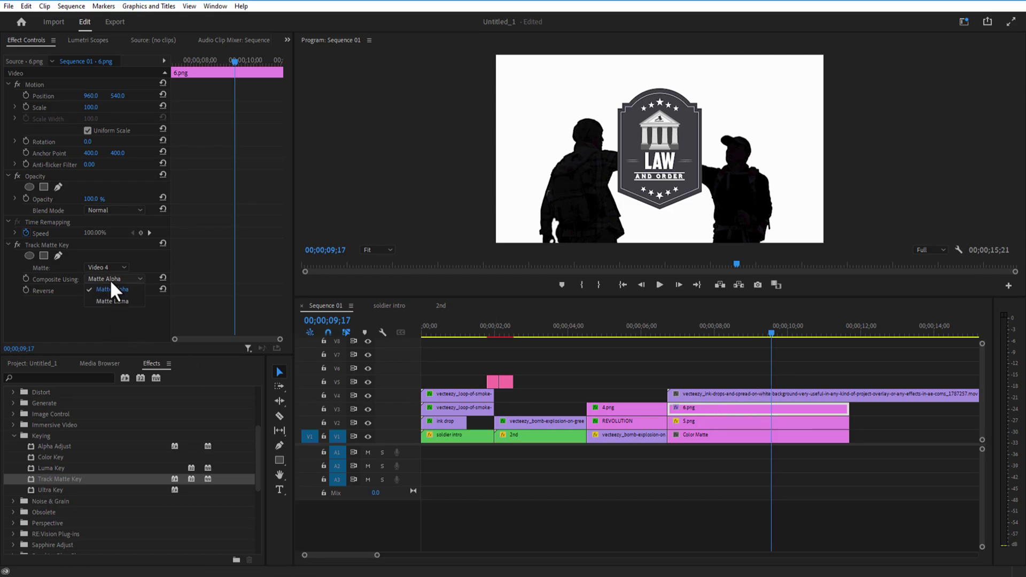
pyautogui.click(110, 299)
# Trim the ink clip to the end of 6.png and rename the stacked clips SHAKE HANDS, BADGE and INK DROP
pyautogui.moveTo(723, 342); pyautogui.dragTo(716, 371)
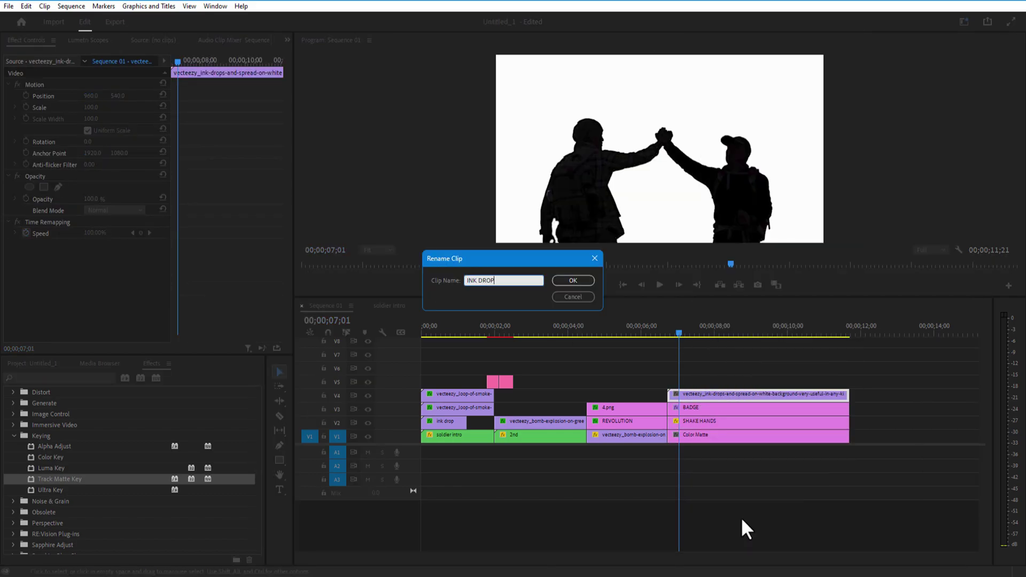
pyautogui.press('Return')
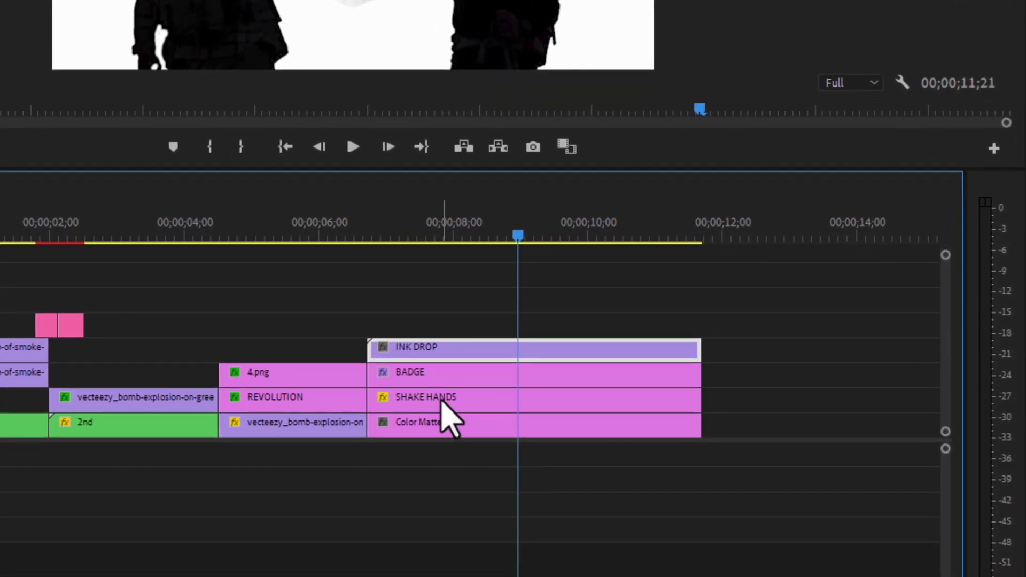
pyautogui.click(609, 555)
# Reorder the layers so BADGE is on V2, INK DROP on V3 and SHAKE HANDS on V4
pyautogui.moveTo(440, 402); pyautogui.dragTo(442, 327)
pyautogui.moveTo(743, 354)
pyautogui.mouseDown()
pyautogui.moveTo(639, 359)
pyautogui.moveTo(620, 376)
pyautogui.mouseUp()
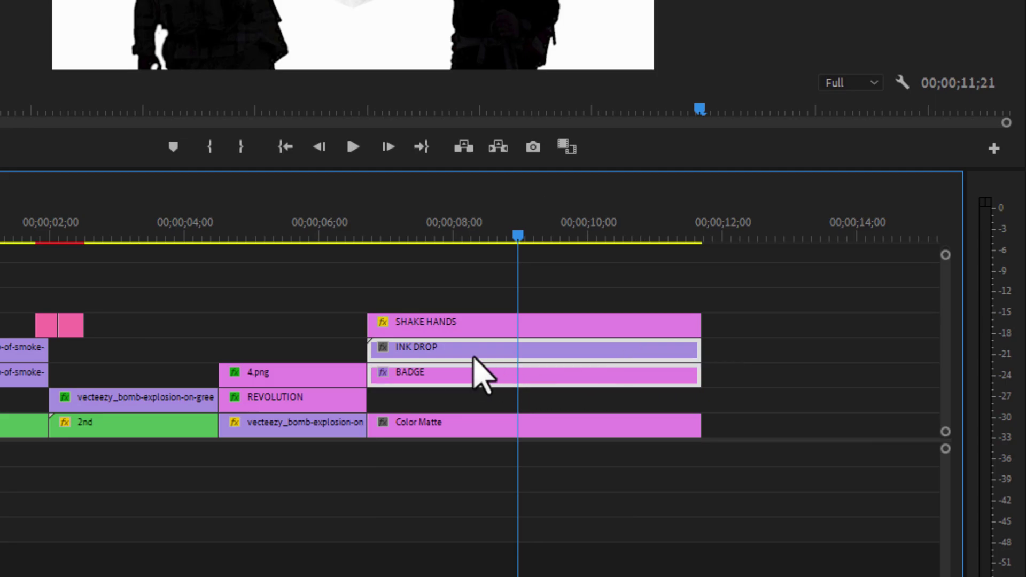
pyautogui.moveTo(473, 355); pyautogui.dragTo(473, 380)
pyautogui.click(451, 324)
pyautogui.moveTo(450, 323); pyautogui.dragTo(476, 363)
pyautogui.click(673, 369)
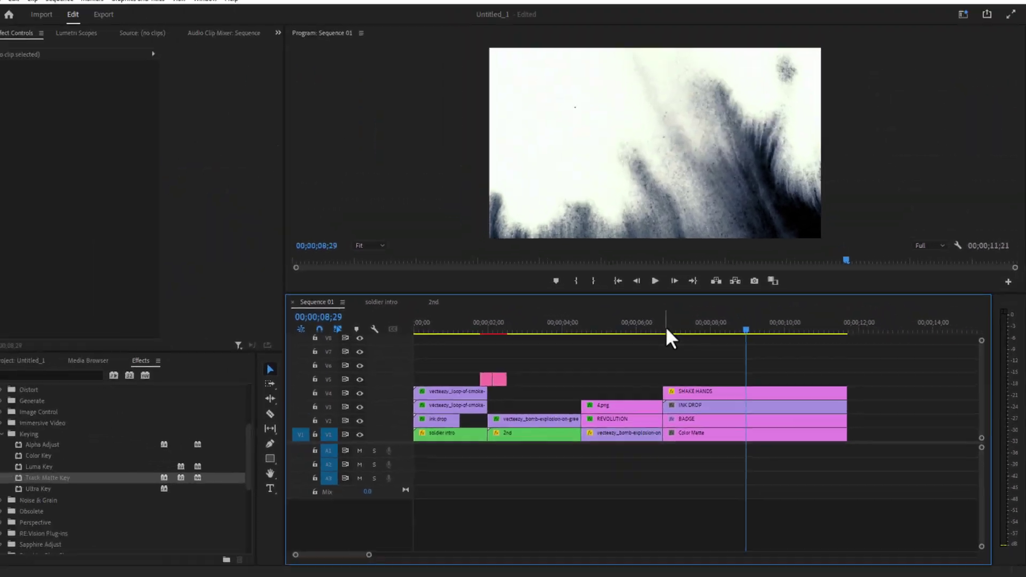
# Set the Track Matte Key matte of the BADGE clip to Video 3
pyautogui.moveTo(795, 187); pyautogui.dragTo(839, 192)
pyautogui.moveTo(700, 352)
pyautogui.mouseDown()
pyautogui.moveTo(727, 355)
pyautogui.moveTo(712, 363)
pyautogui.mouseUp()
pyautogui.click(691, 422)
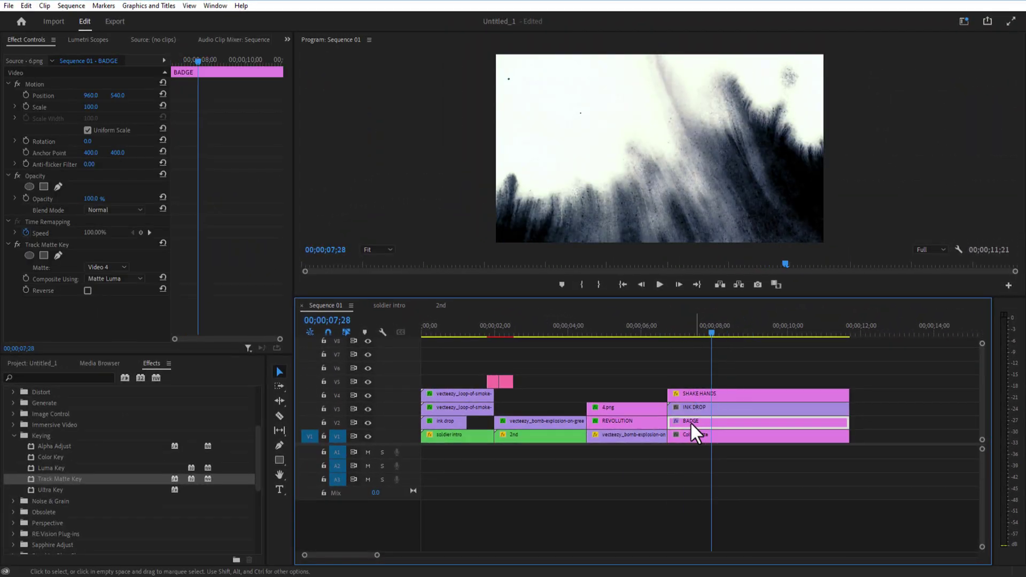
pyautogui.click(116, 267)
pyautogui.click(106, 315)
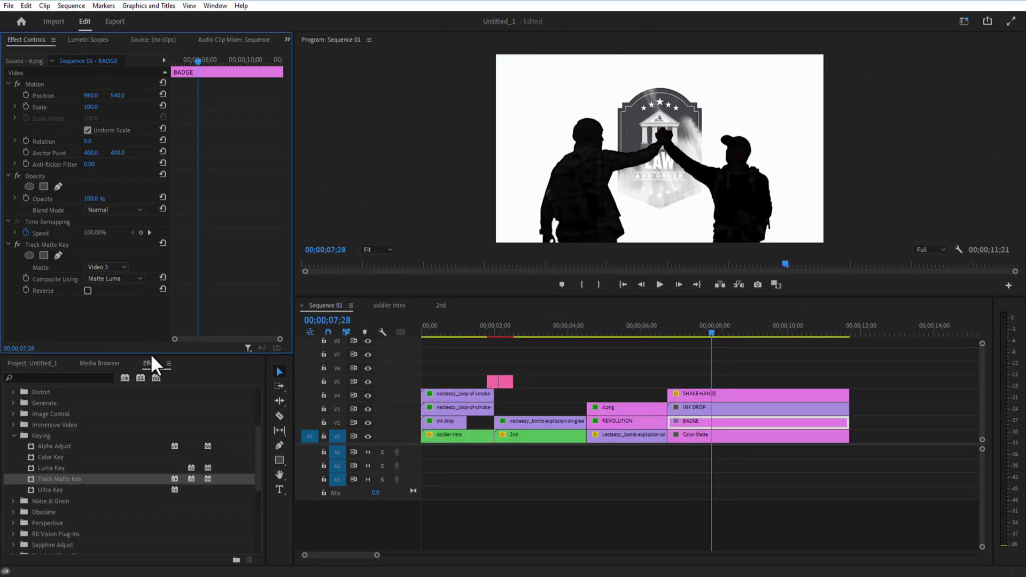
# Nest the INK DROP and BADGE clips together and lower SHAKE HANDS to V3 directly above the nest
pyautogui.click(703, 410)
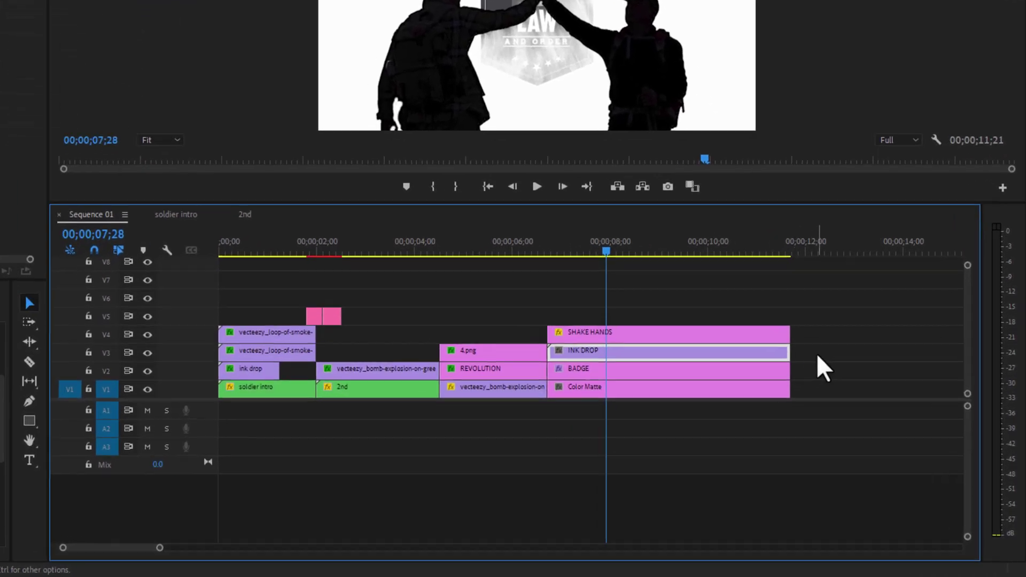
pyautogui.moveTo(818, 359); pyautogui.dragTo(754, 368)
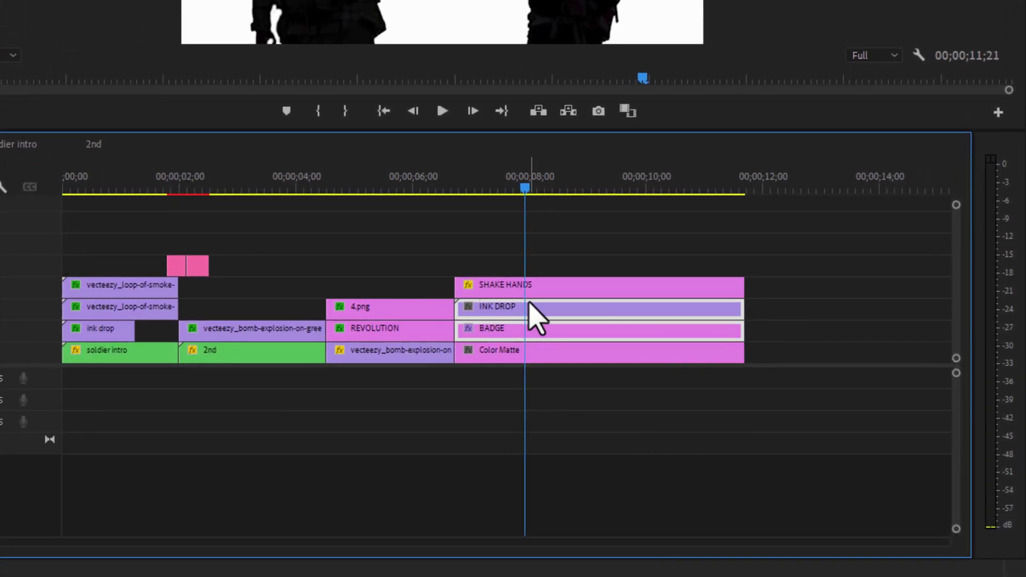
pyautogui.rightClick(531, 306)
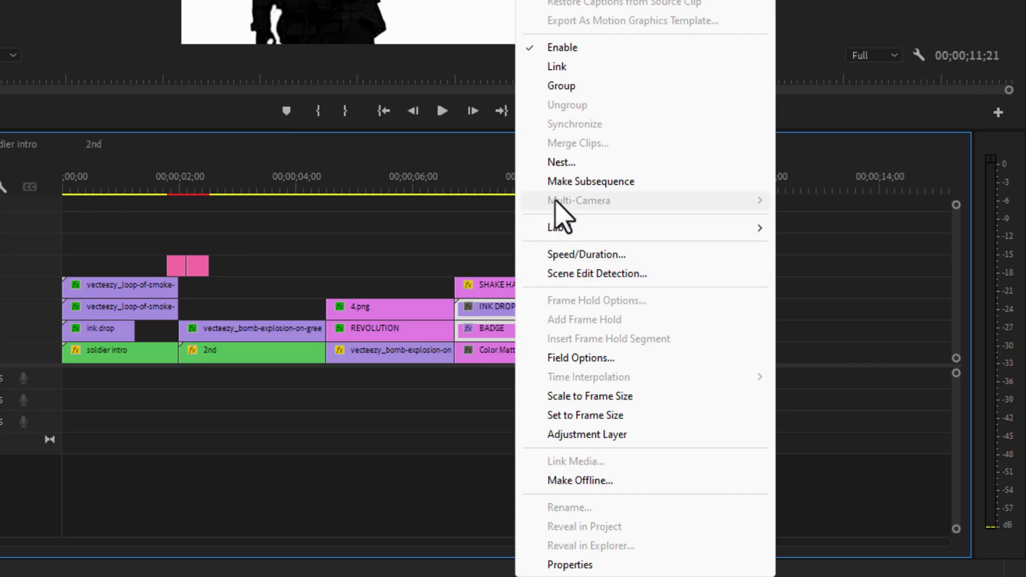
pyautogui.click(554, 160)
pyautogui.click(177, 137)
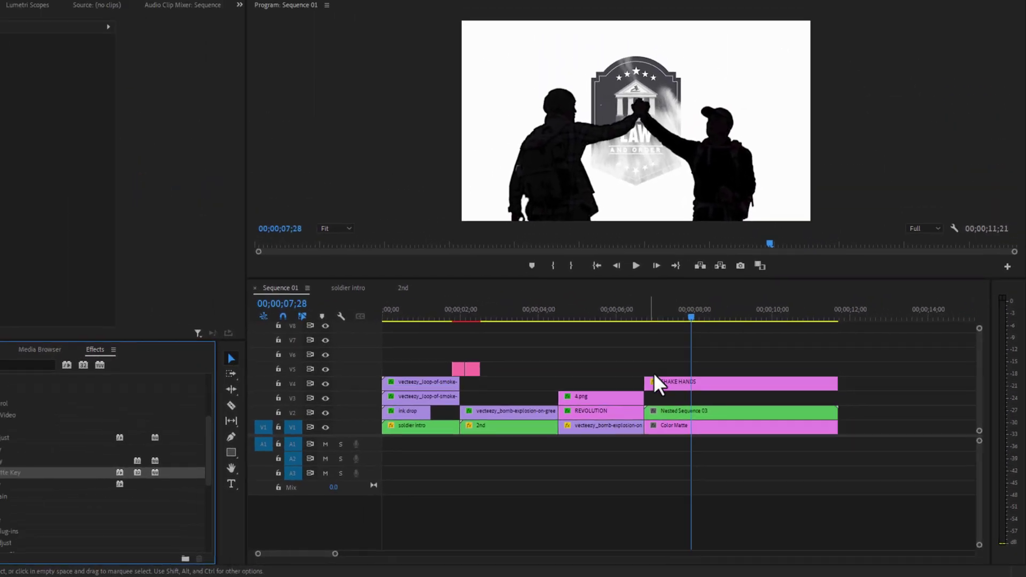
pyautogui.moveTo(503, 287); pyautogui.dragTo(504, 310)
# Rename the nested sequence clip LAST and set its scale to 147
pyautogui.rightClick(693, 423)
pyautogui.click(706, 484)
pyautogui.write('LAST')
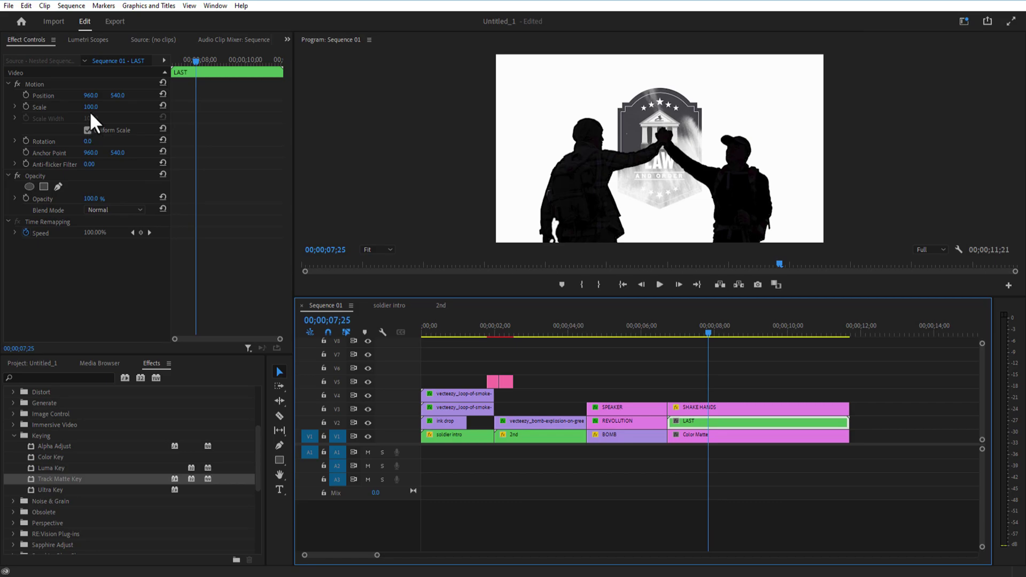
pyautogui.moveTo(91, 106); pyautogui.dragTo(116, 107)
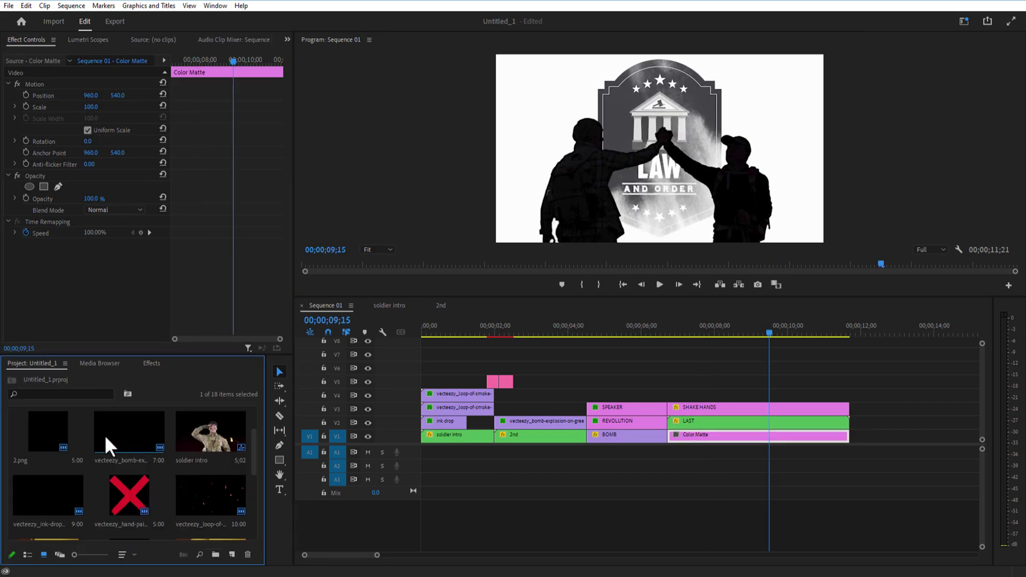
# Place the bomb-explosion clip on V4 at 00;00;06;22 and apply Ultra Key with Soften set to 100
pyautogui.moveTo(112, 437); pyautogui.dragTo(666, 394)
pyautogui.click(722, 396)
pyautogui.click(151, 363)
pyautogui.click(48, 377)
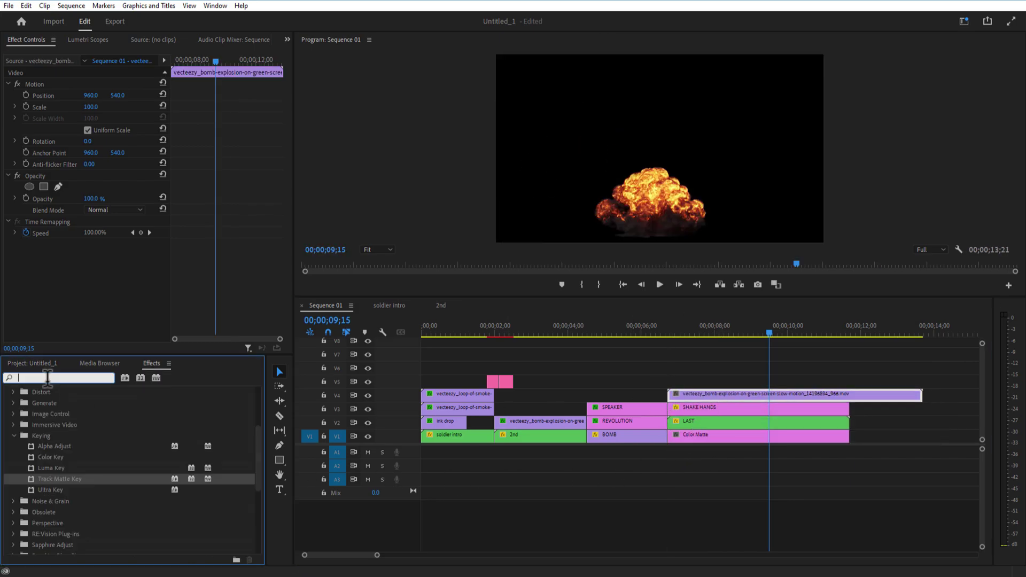
pyautogui.write('ULTRA')
pyautogui.moveTo(51, 457); pyautogui.dragTo(133, 314)
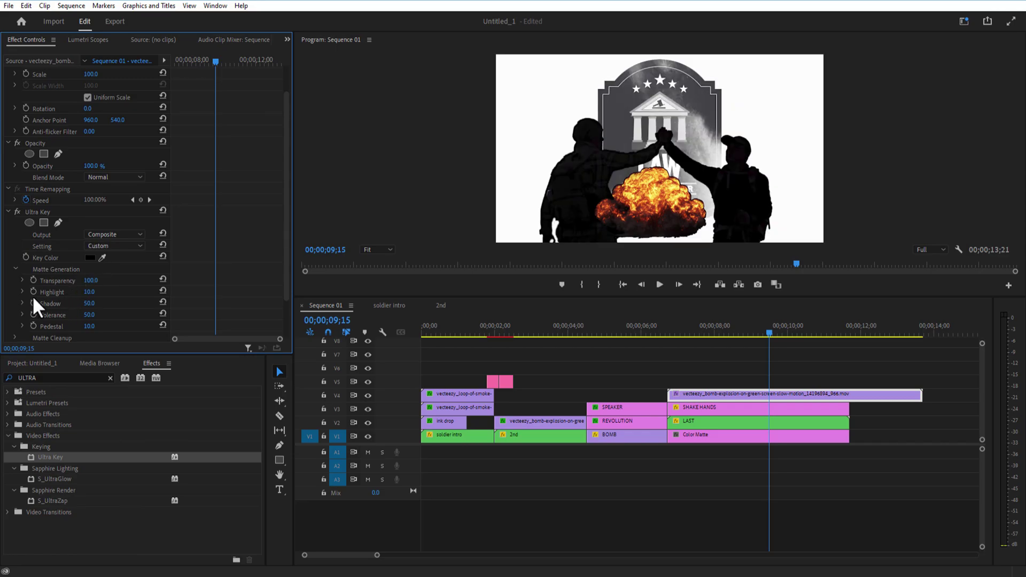
pyautogui.scroll(-2, 33, 298)
pyautogui.click(14, 304)
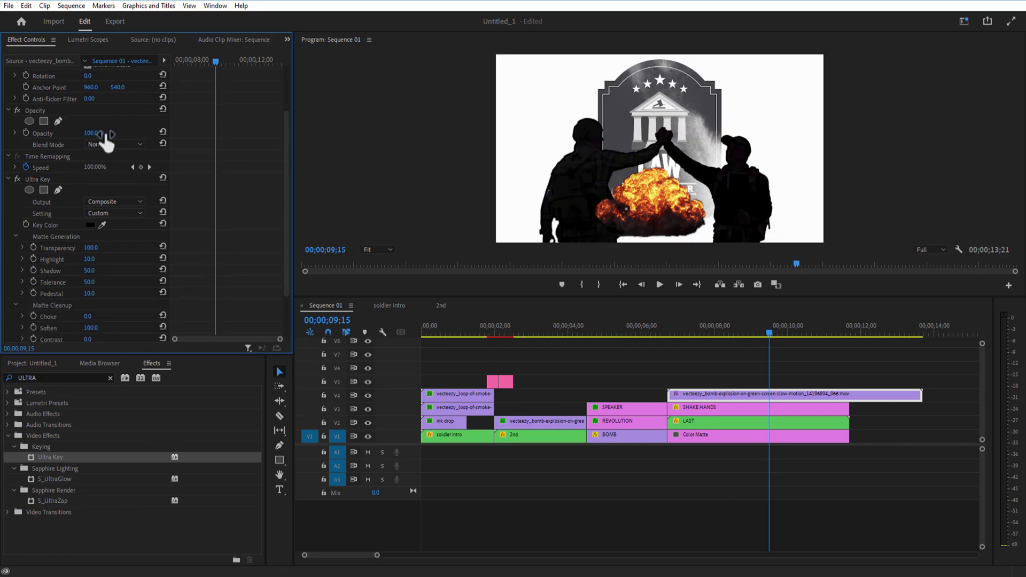
# Set the V4 explosion's scale to 156 and its position to 1071, 595
pyautogui.scroll(4, 102, 137)
pyautogui.moveTo(91, 107); pyautogui.dragTo(121, 107)
pyautogui.moveTo(92, 95); pyautogui.dragTo(151, 95)
pyautogui.moveTo(118, 95); pyautogui.dragTo(147, 96)
# Cut the V4 explosion at 00;00;11;21 and delete the remainder
pyautogui.moveTo(769, 333); pyautogui.dragTo(851, 404)
pyautogui.hotkey('ctrl', 'k')
pyautogui.click(857, 394)
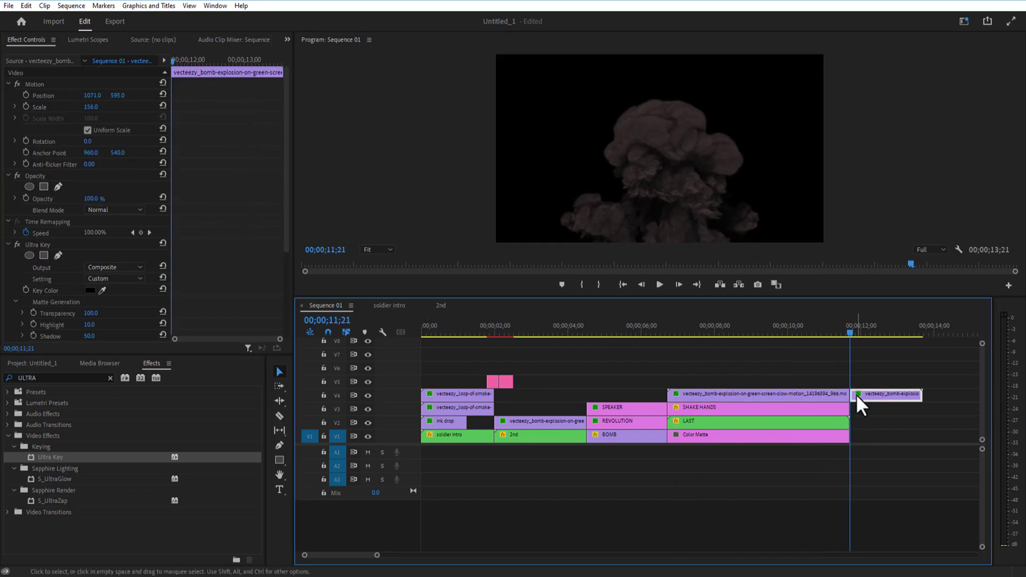
pyautogui.press('Delete')
# Duplicate the explosion onto V5 and set the copy's position to 1618, 595 and scale to 105
pyautogui.moveTo(726, 333); pyautogui.dragTo(762, 361)
pyautogui.moveTo(717, 392); pyautogui.dragTo(717, 380)
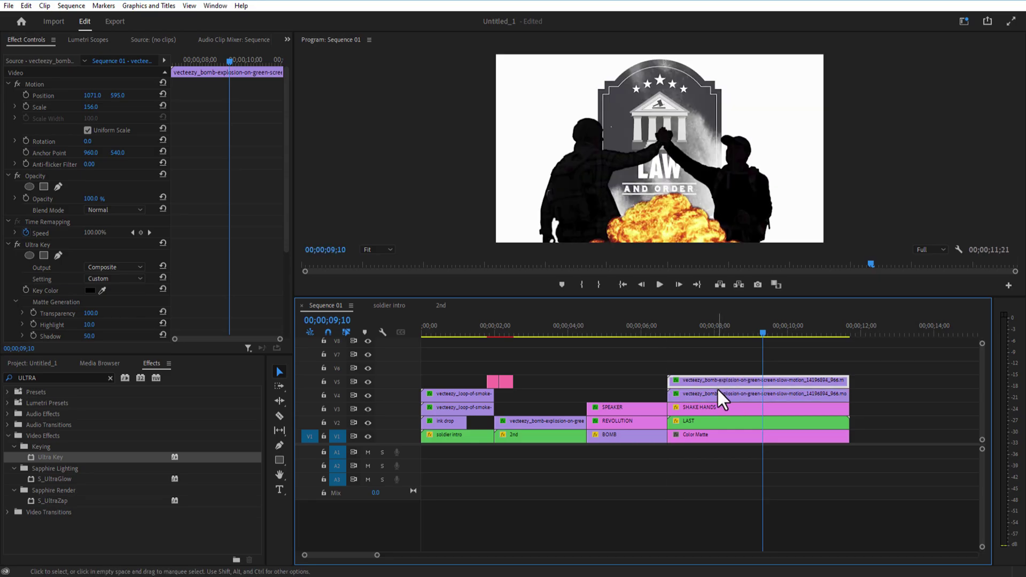
pyautogui.moveTo(92, 96); pyautogui.dragTo(384, 96)
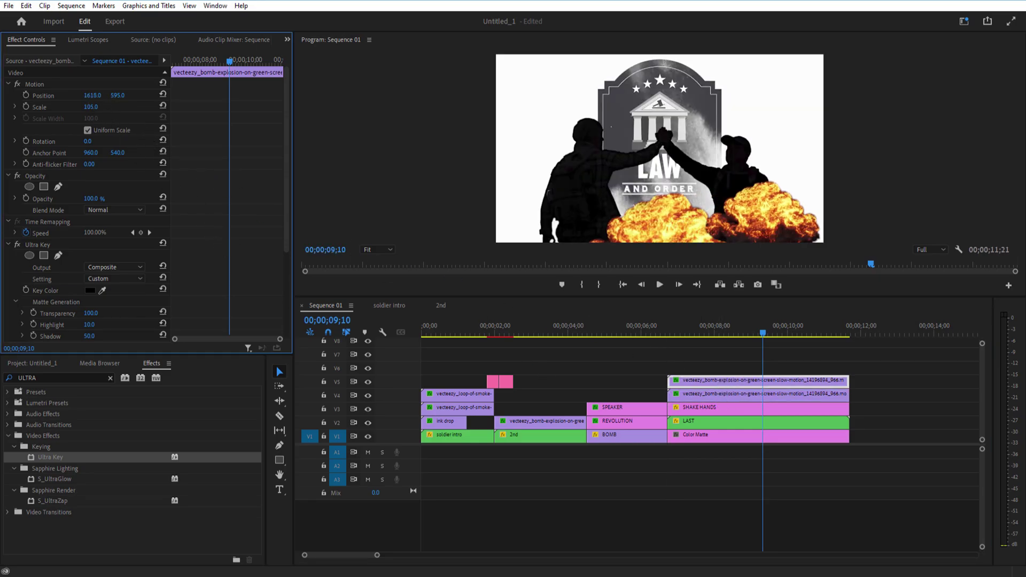
# Duplicate the explosion onto V6 at position 411, 721 and onto V7 at position 1151, -737 with scale 598
pyautogui.moveTo(717, 381); pyautogui.dragTo(783, 352)
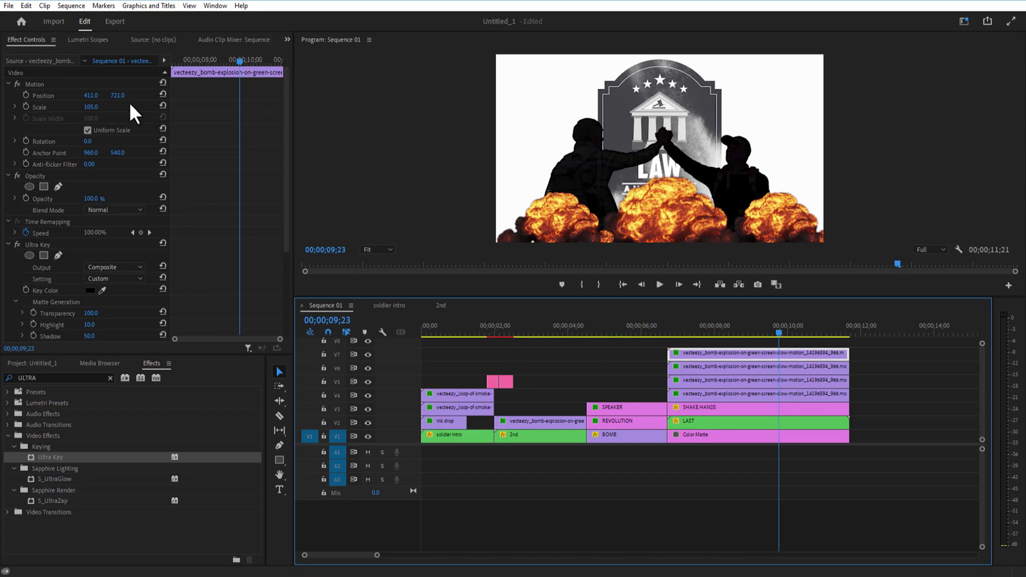
pyautogui.moveTo(119, 97); pyautogui.dragTo(387, 97)
pyautogui.moveTo(117, 96); pyautogui.dragTo(348, 97)
pyautogui.moveTo(95, 109); pyautogui.dragTo(288, 108)
pyautogui.moveTo(121, 97); pyautogui.dragTo(11, 97)
pyautogui.moveTo(91, 97); pyautogui.dragTo(5, 96)
pyautogui.moveTo(92, 96); pyautogui.dragTo(139, 96)
# Move the enlarged V7 explosion to start at 00;00;09;23 and play back the scene
pyautogui.moveTo(687, 352); pyautogui.dragTo(798, 353)
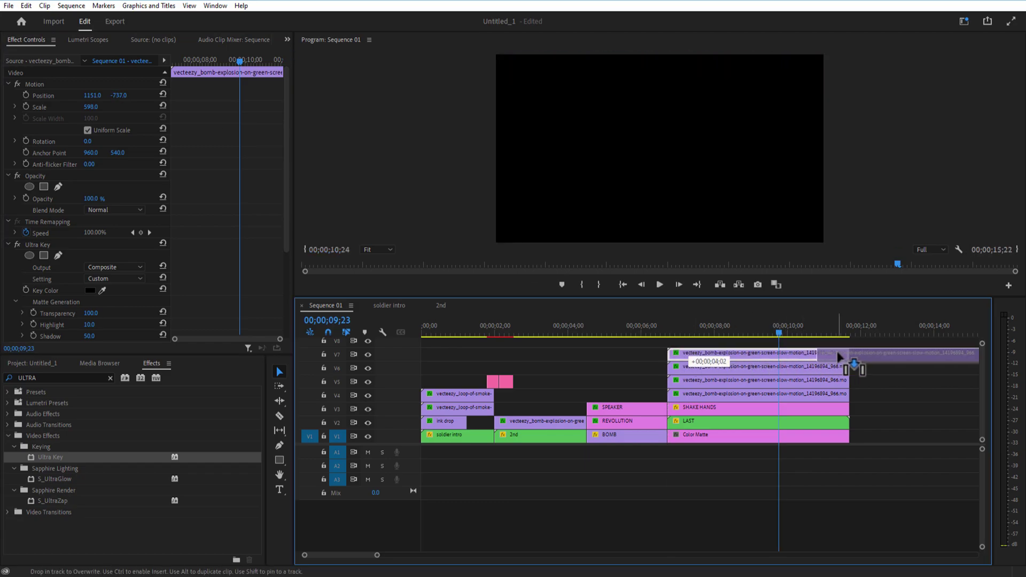
pyautogui.click(776, 333)
pyautogui.press('space')
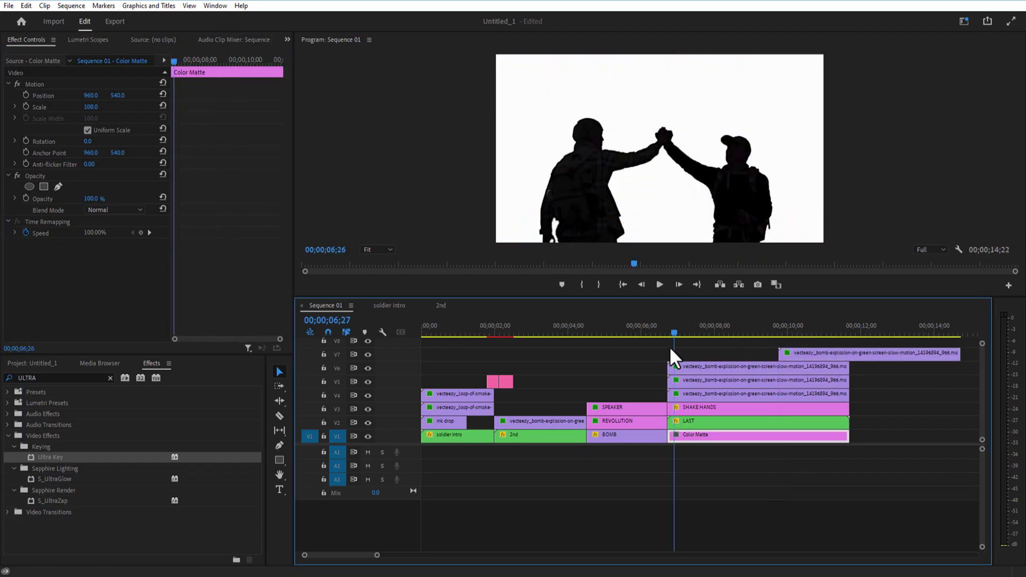
# Remove the part of the V7 explosion before 00;00;11;15 and move the rest earlier to start just before 00;00;10;00
pyautogui.click(845, 354)
pyautogui.press('Delete')
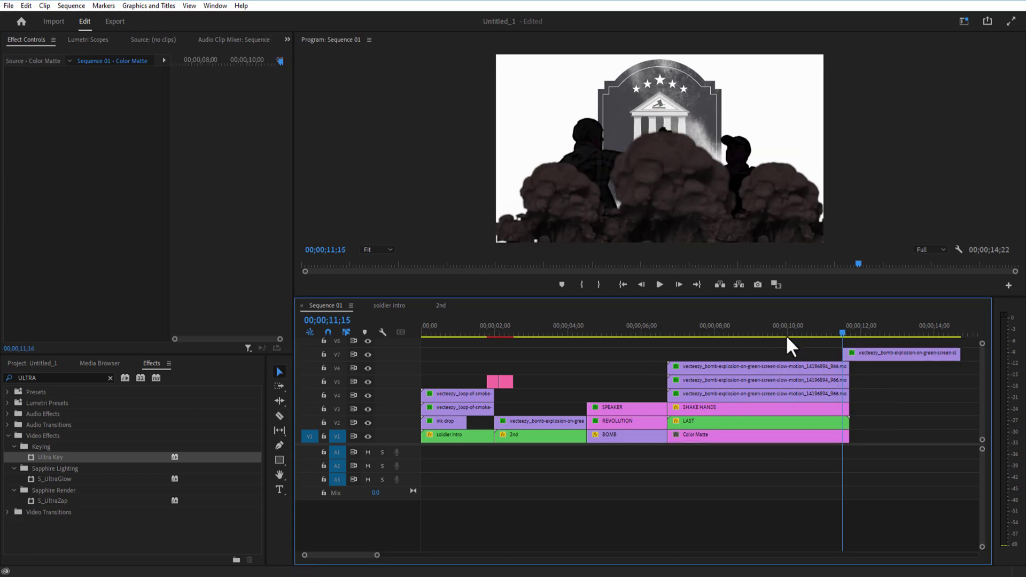
pyautogui.moveTo(865, 354); pyautogui.dragTo(803, 354)
# Delete the part of the V7 explosion extending past the other clips at 00;00;11;21 and replay the scene from its start
pyautogui.moveTo(783, 332); pyautogui.dragTo(724, 353)
pyautogui.click(849, 355)
pyautogui.press('Delete')
pyautogui.press('Up')
pyautogui.press('Up')
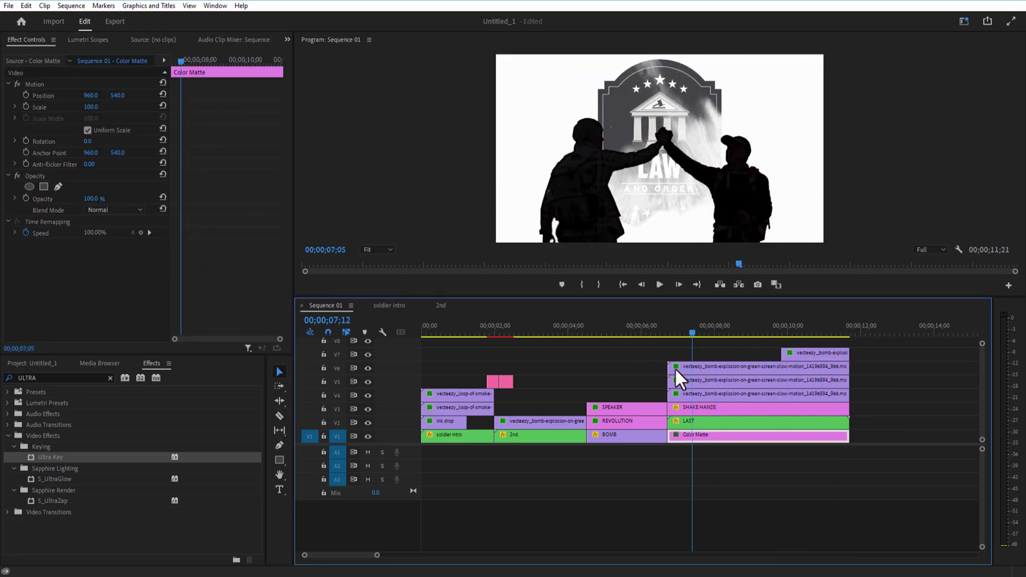